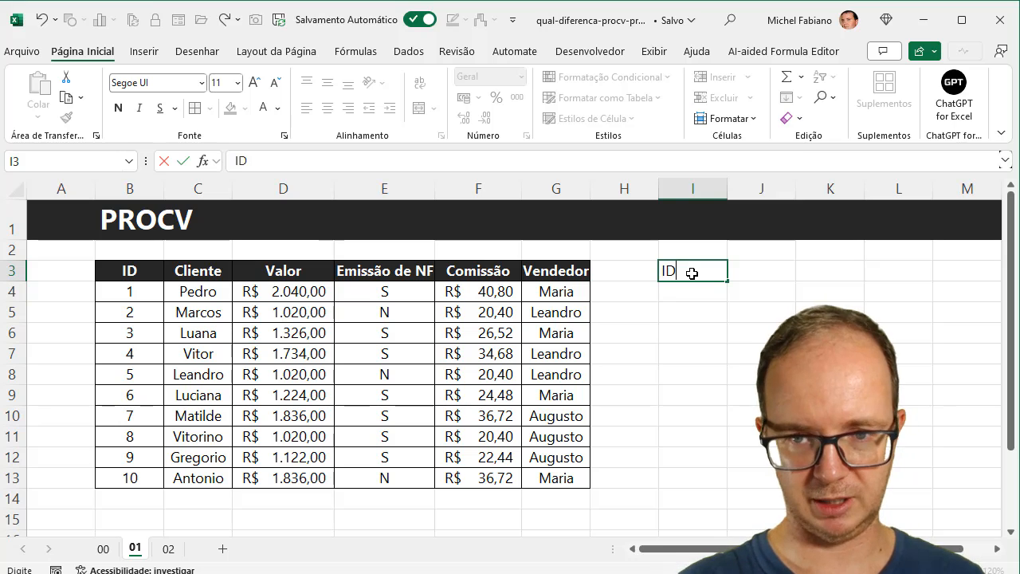
- Enter the lookup labels ID, Cliente, Vendedor and Valor one below the other in cells I3 to I6
key("Return")
type("Cliente")
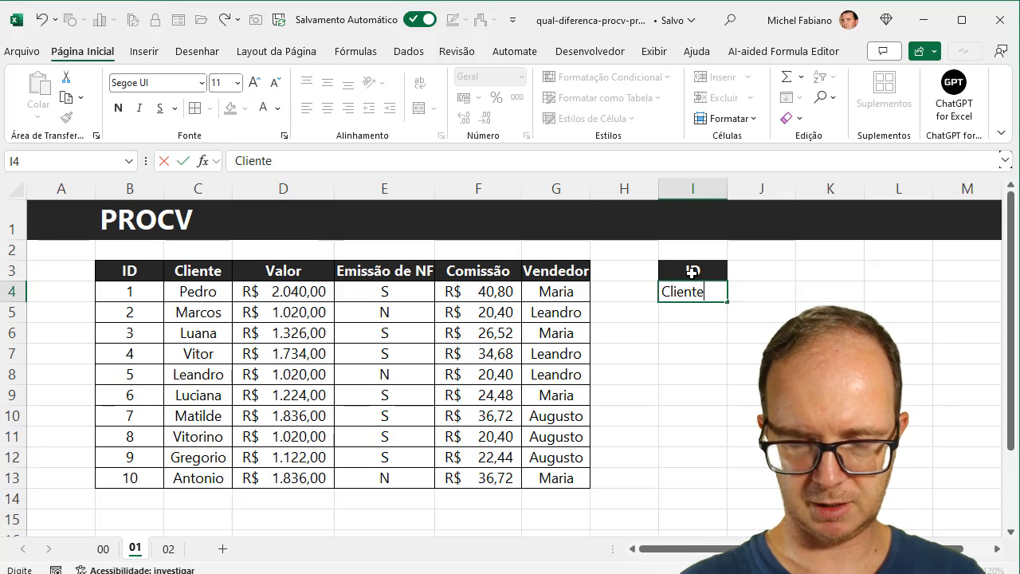
key("Return")
type("Ved")
key("BackSpace")
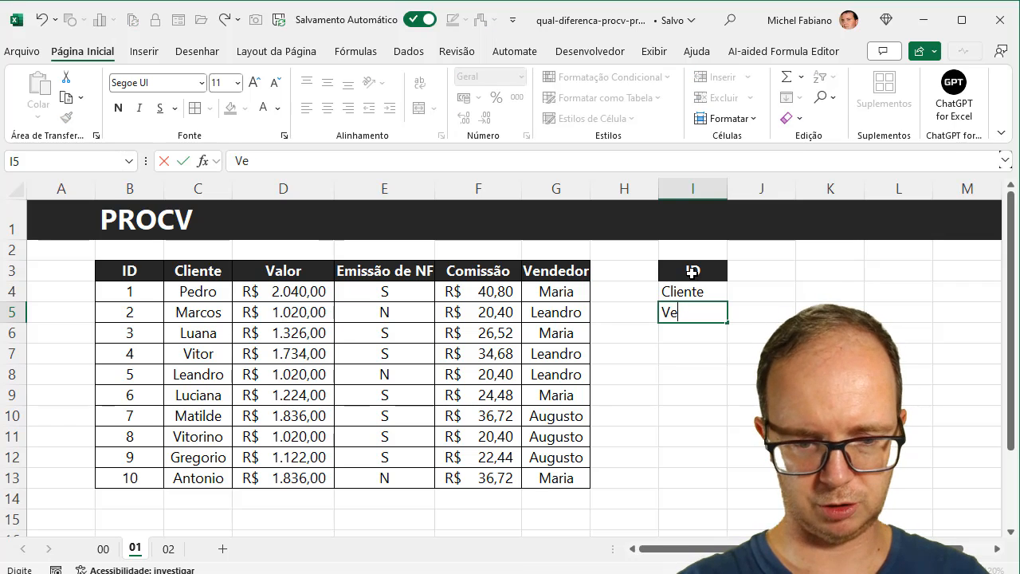
type("dedor")
key("BackSpace")
key("BackSpace")
key("BackSpace")
key("BackSpace")
key("BackSpace")
key("BackSpace")
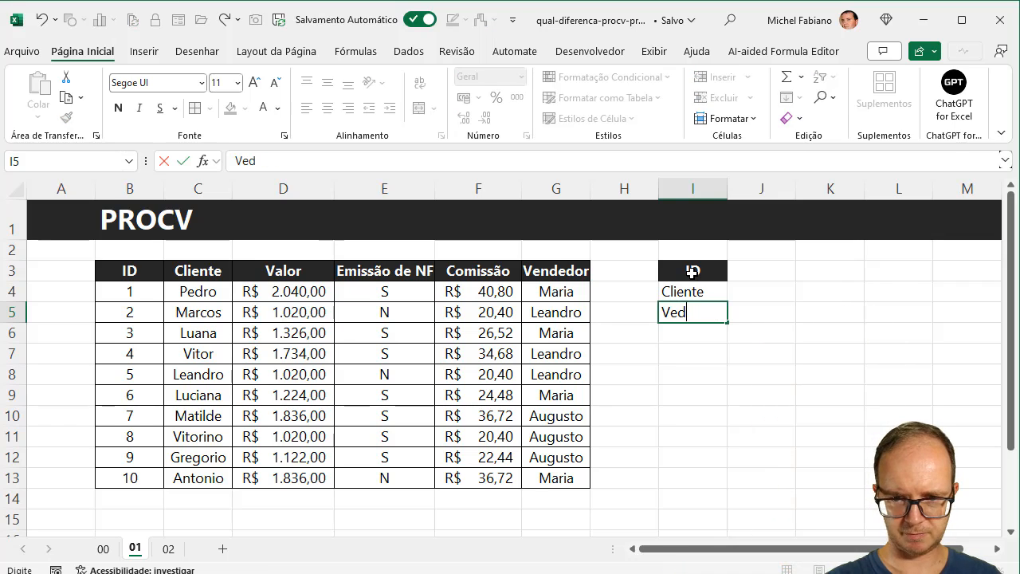
type("endedor")
key("Return")
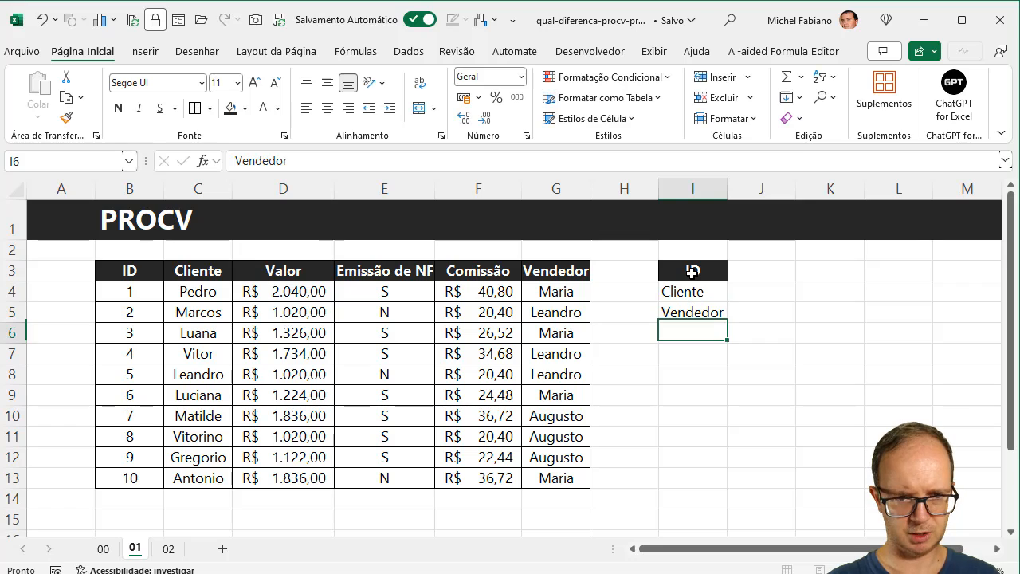
type("Valor")
key("Tab")
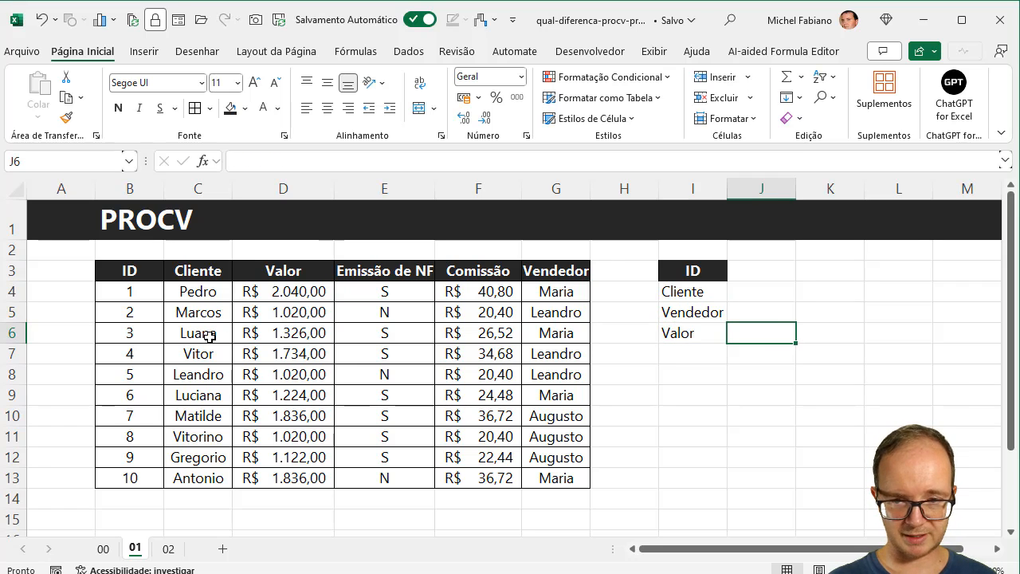
- Copy the ID header formatting from I3 to I4:I6 and the bordered cell formatting from G4 to J3:J6
left_click(675, 272)
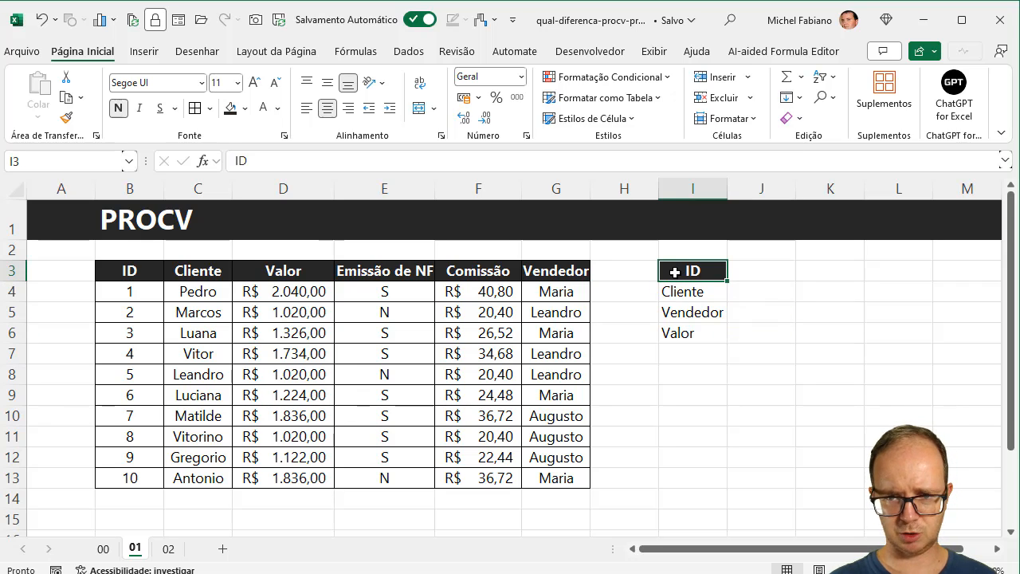
left_click(66, 117)
mouse_move(708, 291)
left_mouse_down()
mouse_move(708, 354)
mouse_move(711, 335)
left_mouse_up()
left_click(556, 296)
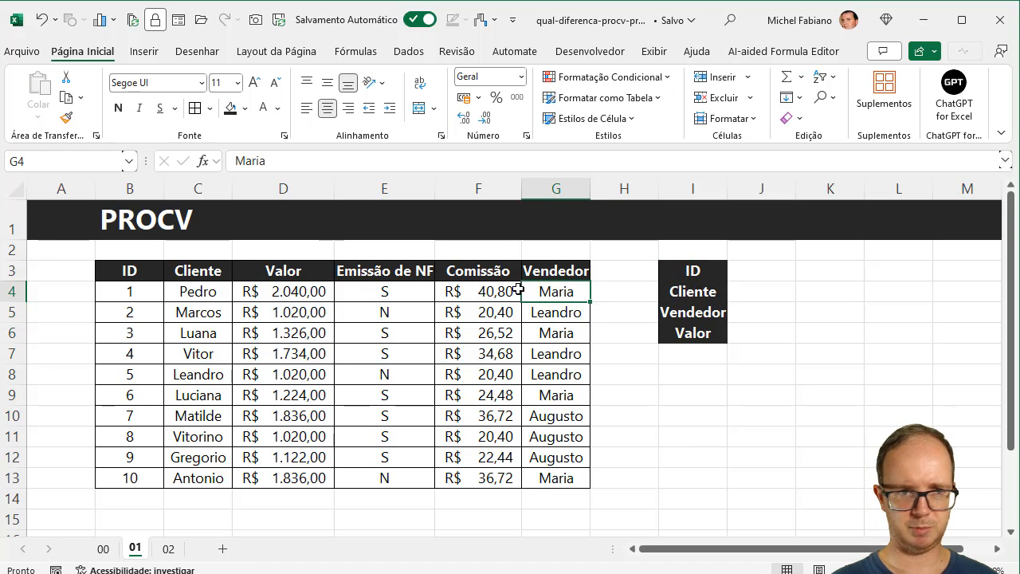
left_click(67, 117)
left_click_drag(781, 273, 794, 331)
- Widen column J, make column I slightly wider and narrow the spacer column H
left_click_drag(793, 201, 852, 192)
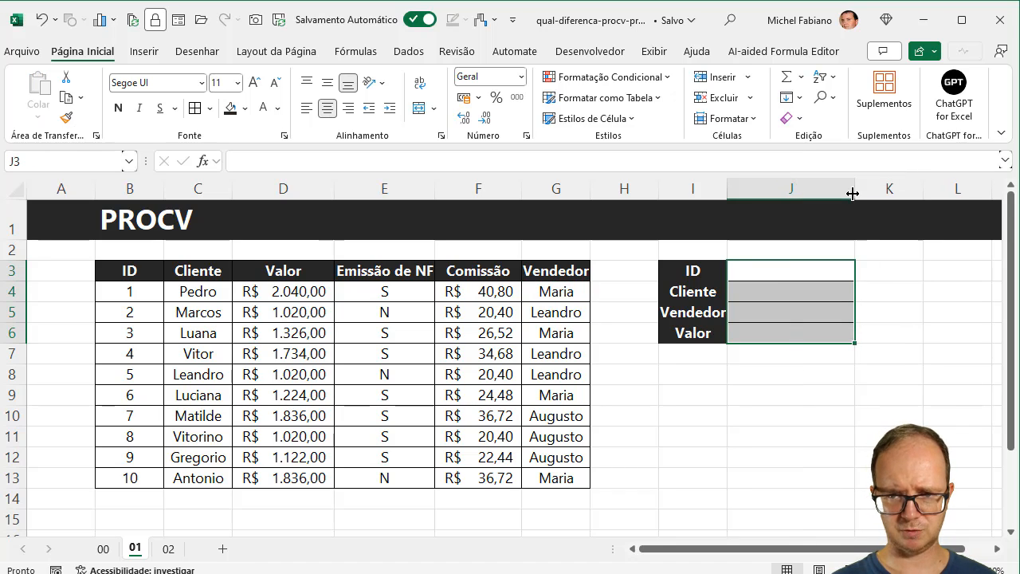
left_click_drag(725, 190, 736, 190)
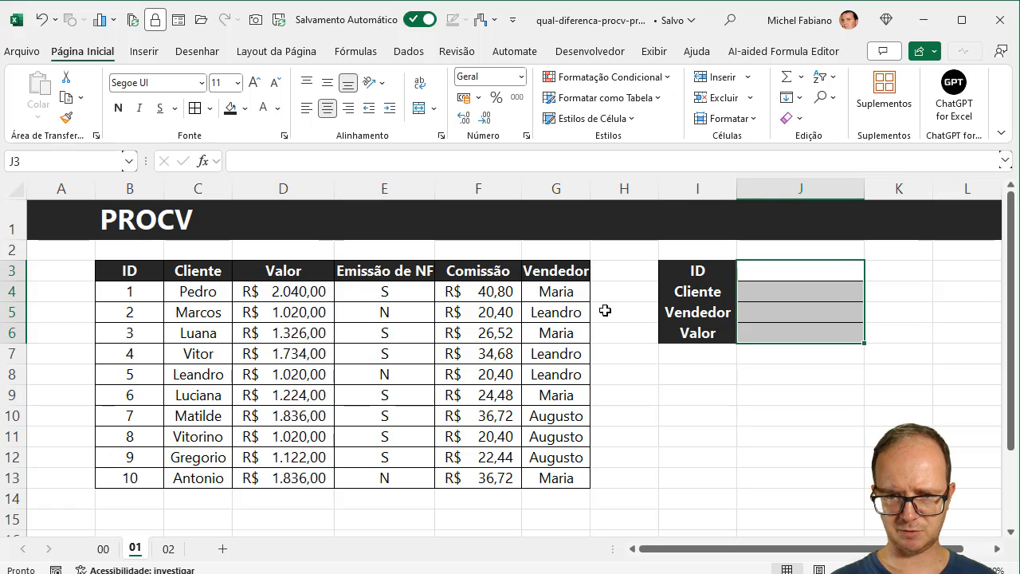
left_click_drag(657, 190, 622, 189)
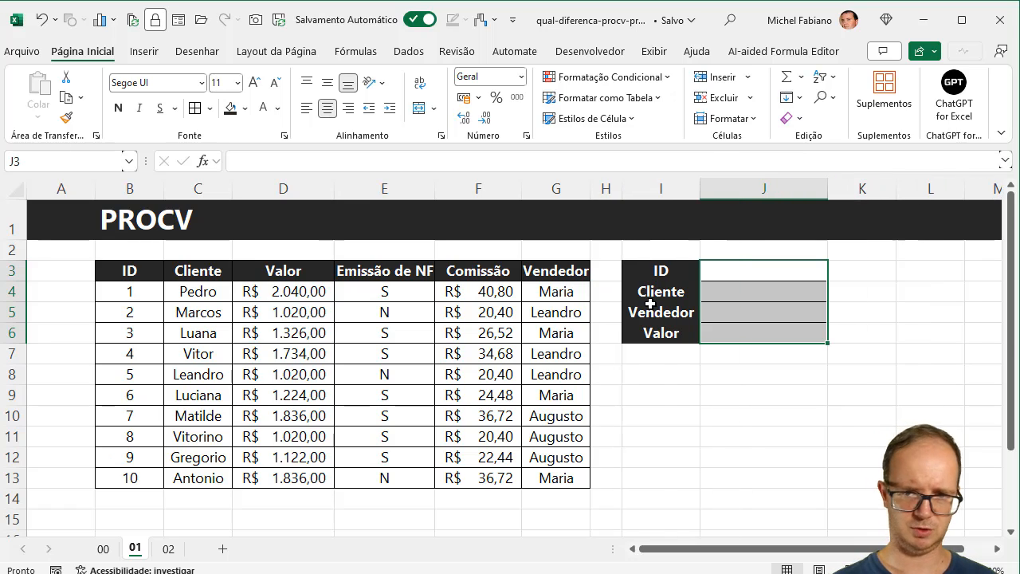
- Collapse the ribbon and narrow the empty column A to a slim margin
double_click(83, 55)
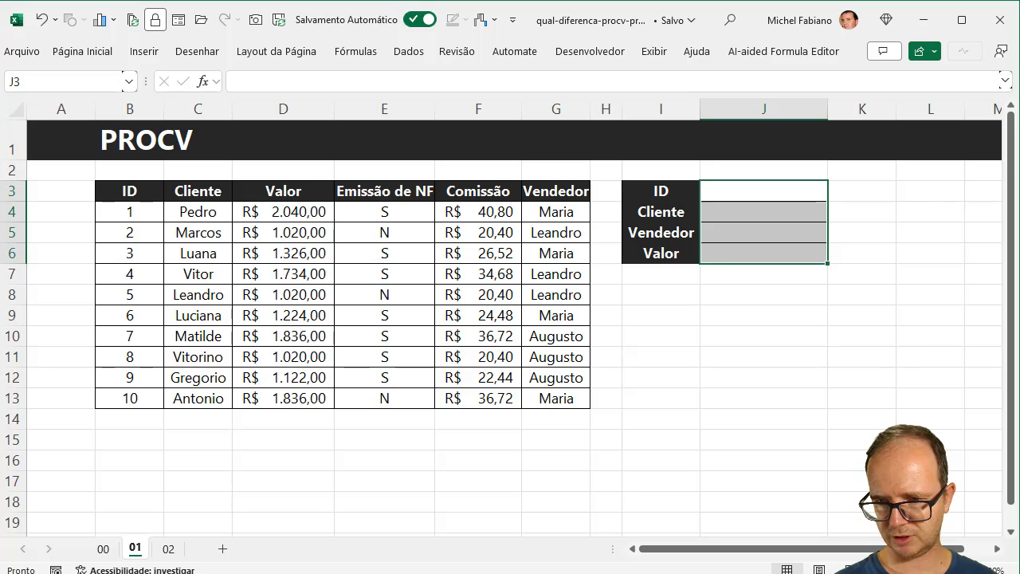
scroll(502, 319, "up", 2, "ctrl")
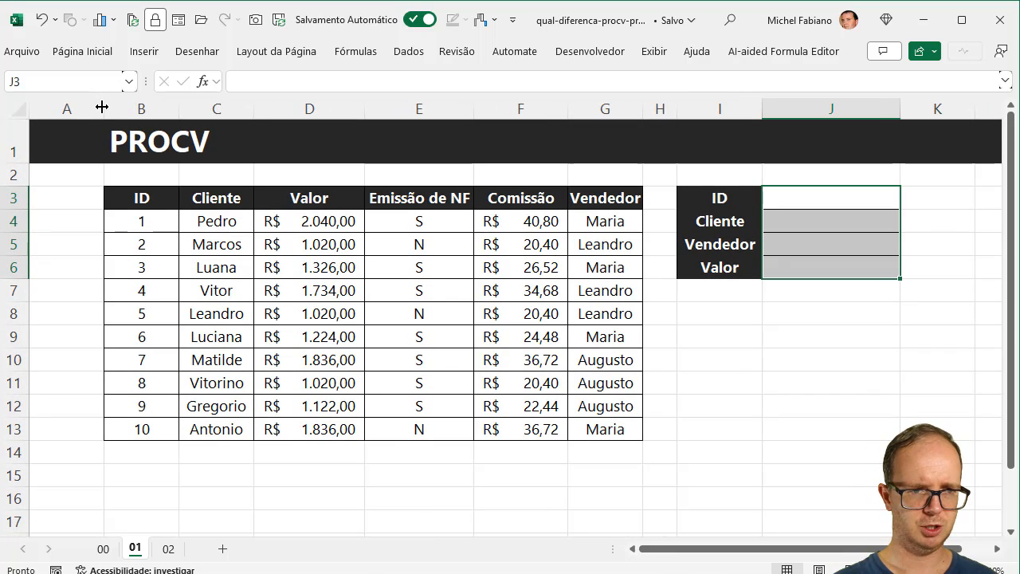
left_click_drag(102, 107, 57, 123)
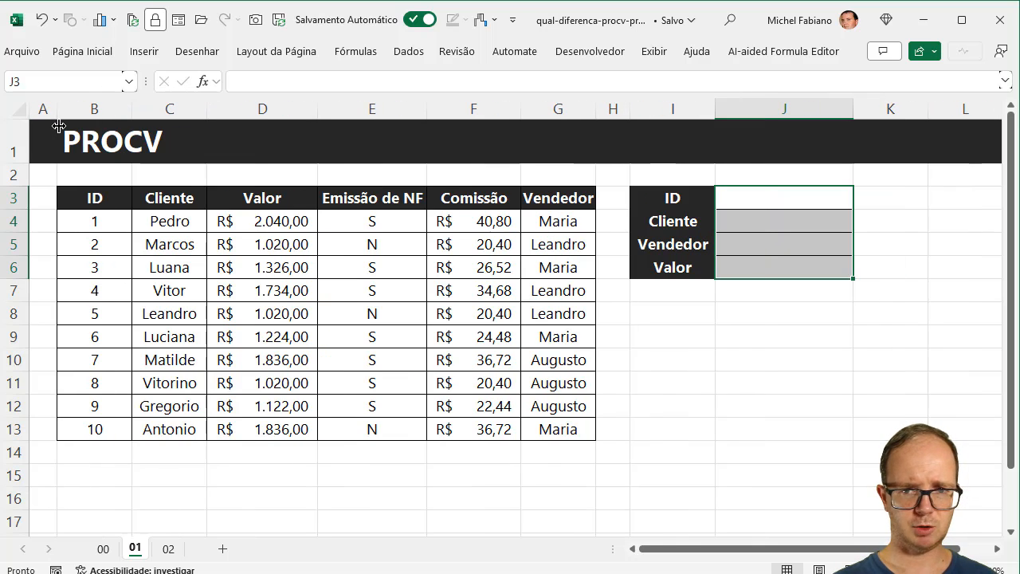
- Enter 1 as the lookup ID in cell J3
left_click(672, 336)
left_click(799, 196)
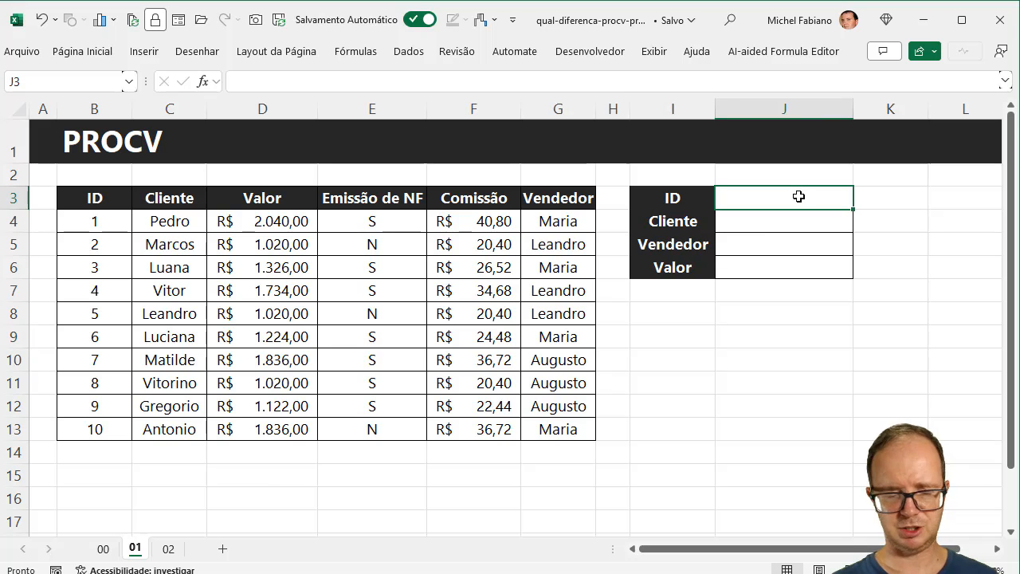
type("1")
left_click(779, 217)
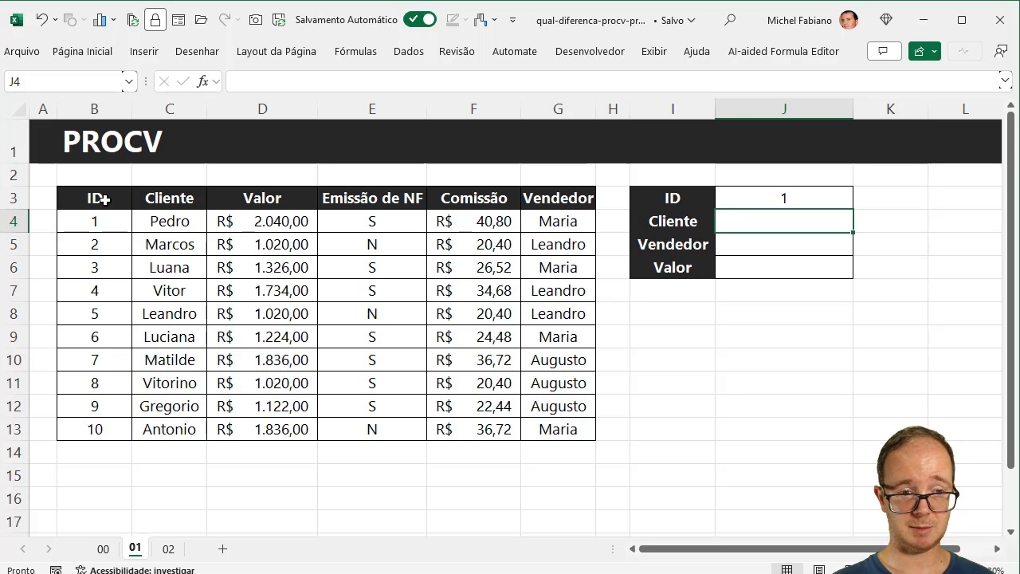
- Compare the header row of the PROCV table on sheet 01 with the header row of the PROCH table on sheet 02
left_click_drag(104, 200, 576, 200)
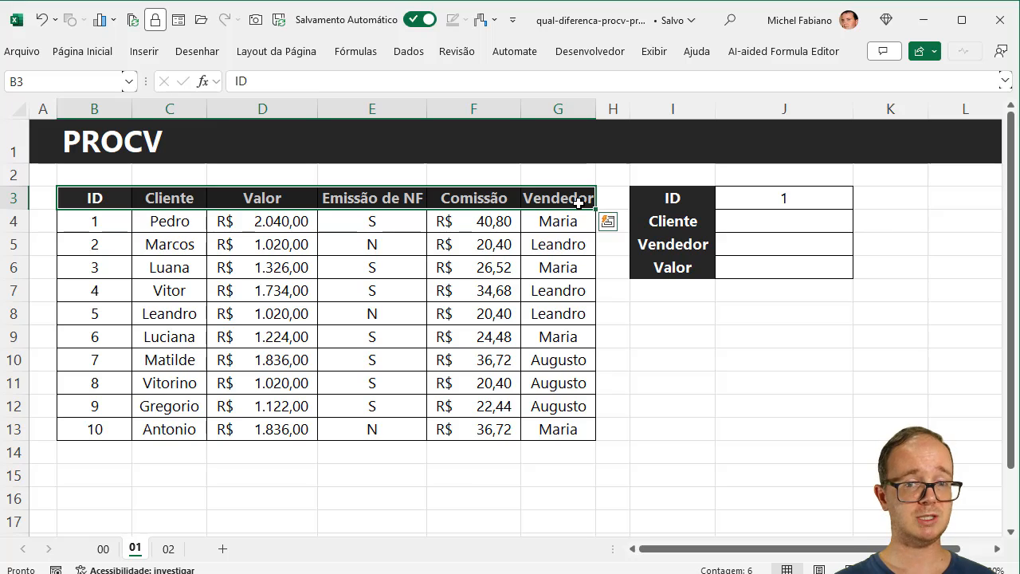
left_click(170, 549)
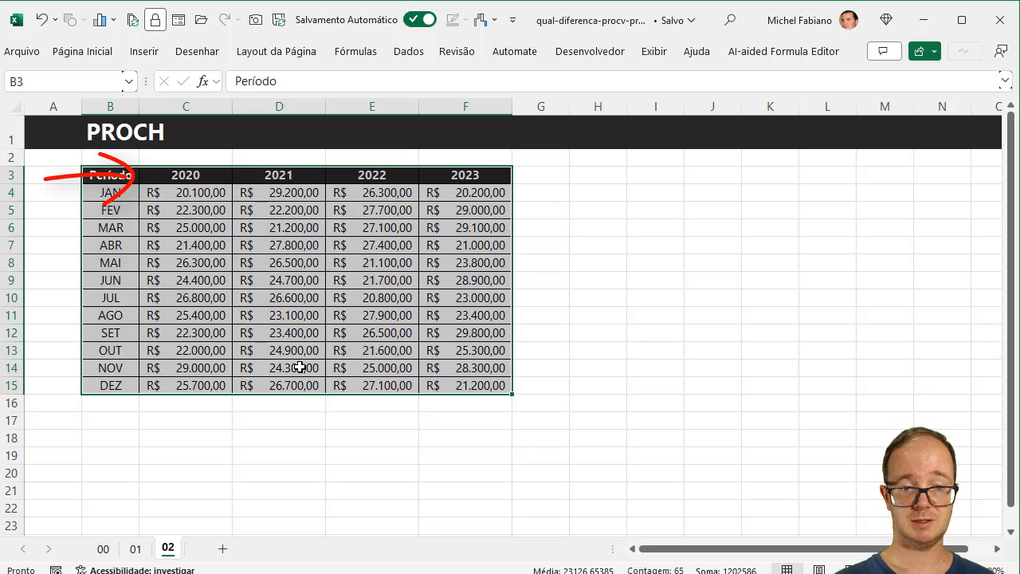
mouse_move(114, 177)
left_mouse_down()
mouse_move(358, 162)
mouse_move(467, 172)
left_mouse_up()
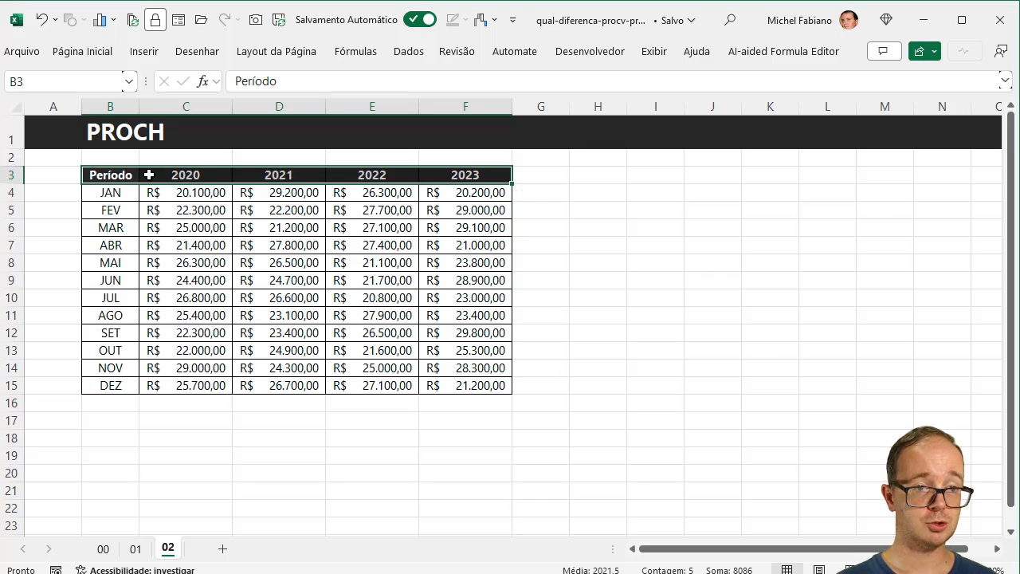
left_click_drag(123, 174, 478, 174)
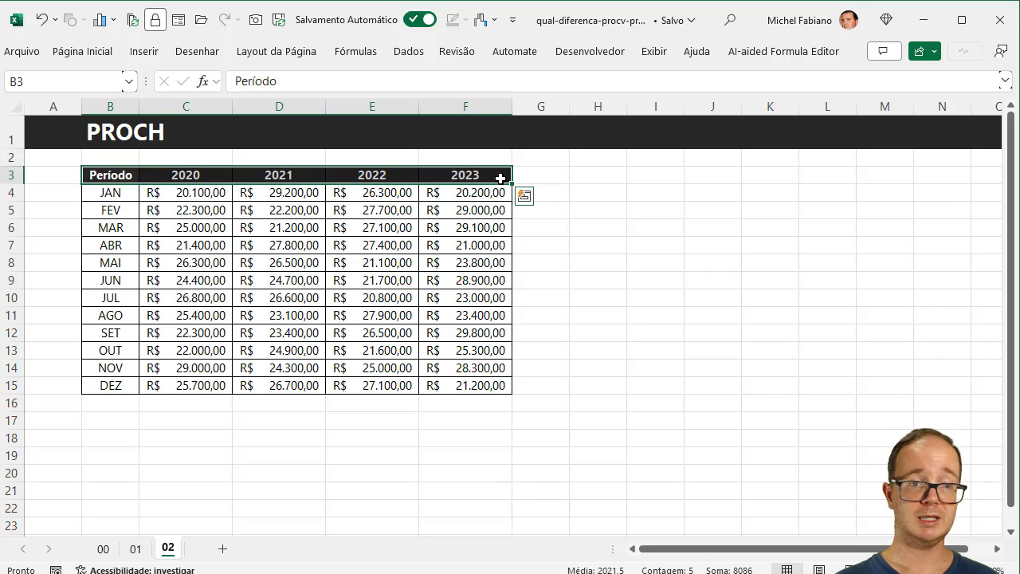
left_click_drag(124, 175, 460, 175)
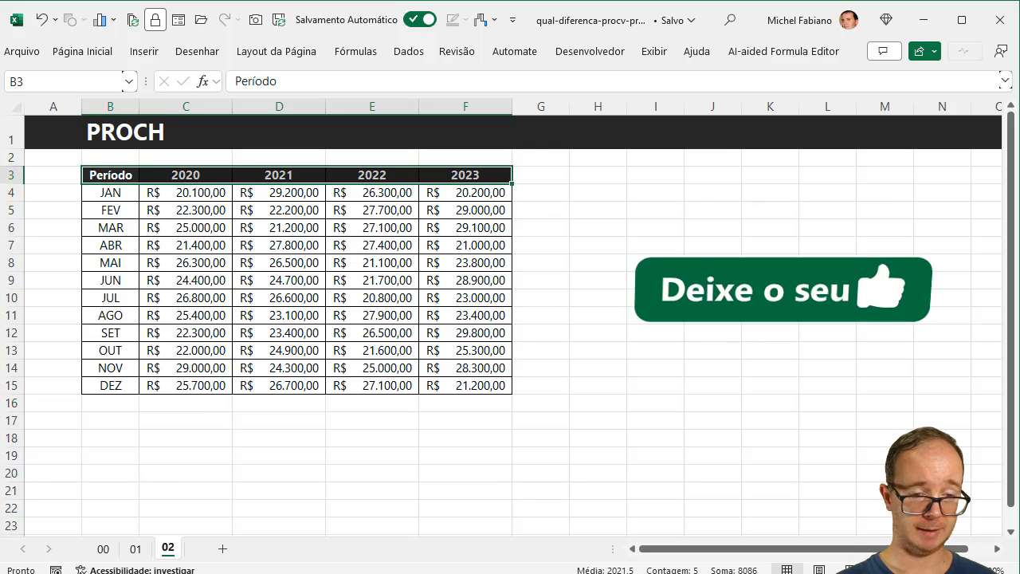
left_click(137, 548)
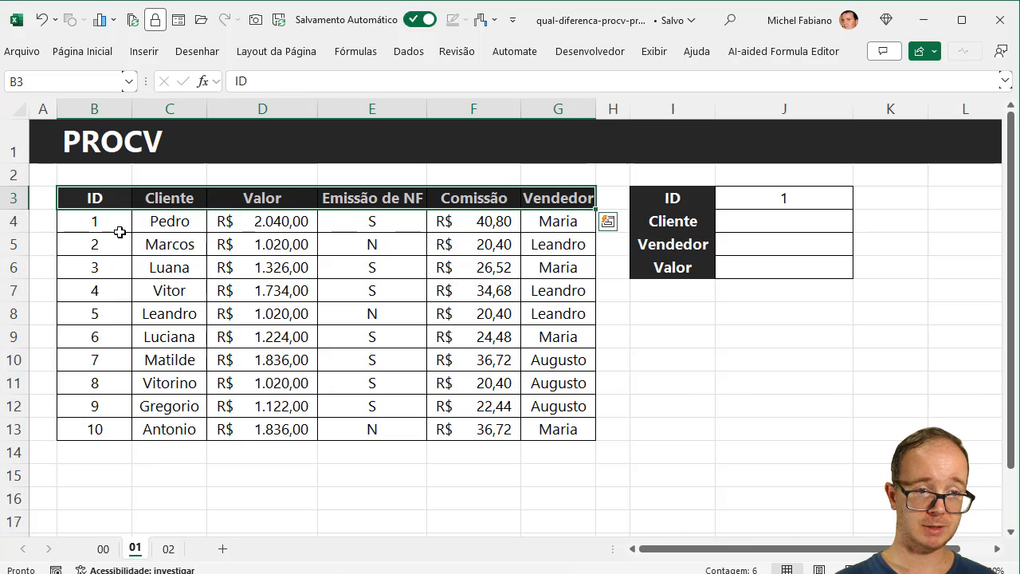
- Highlight the table's ID column, B3:B13, with a black fill and white font
left_click_drag(120, 204, 108, 419)
left_click(82, 51)
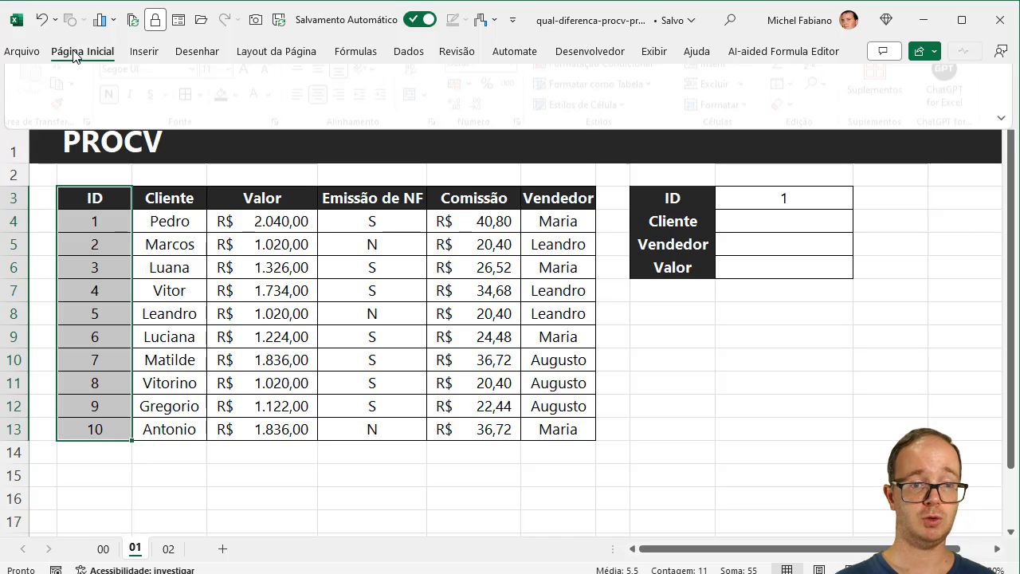
left_click(231, 109)
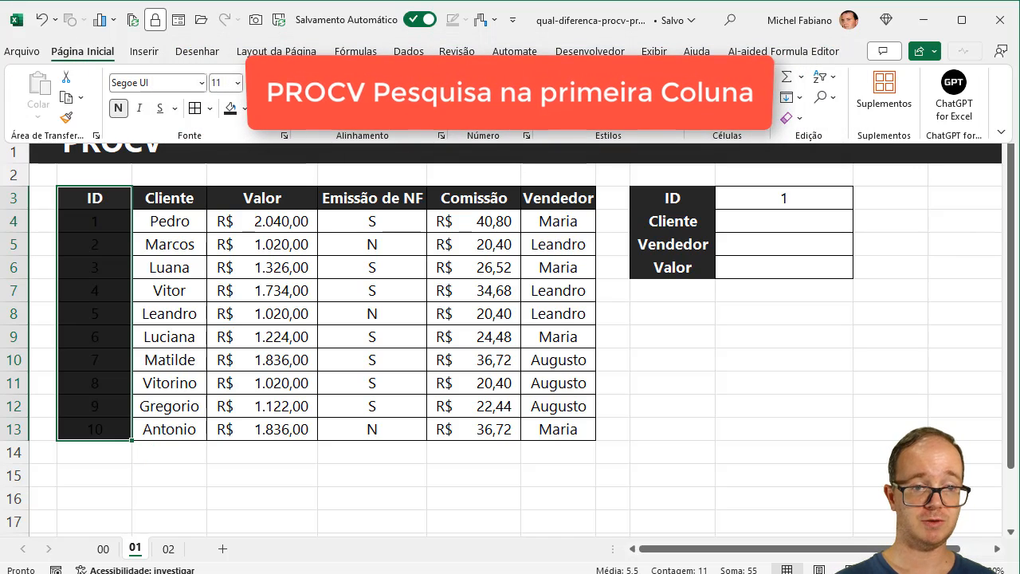
left_click(262, 109)
left_click(207, 266)
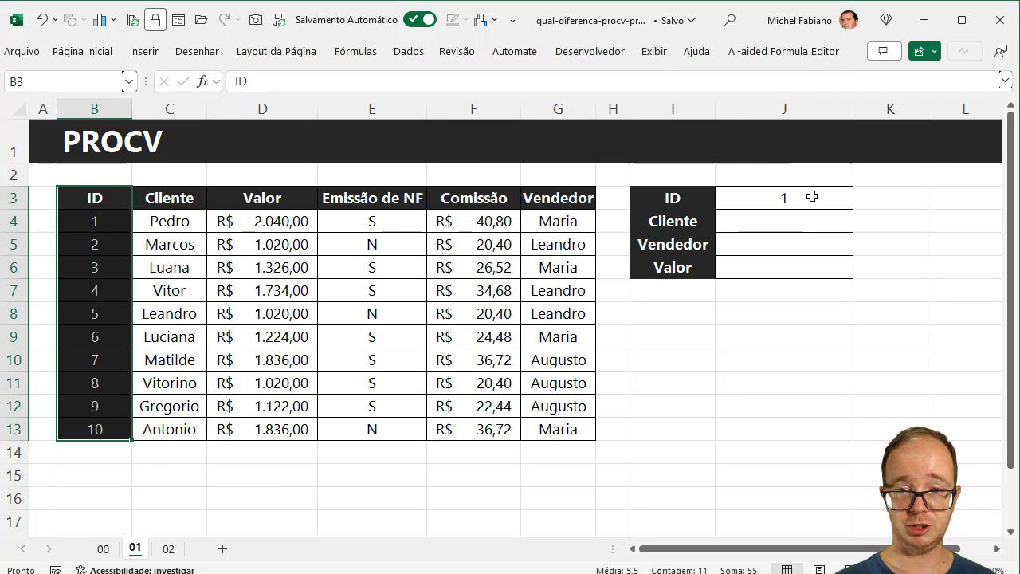
- Enter the formula =PROCV(J3;B3:G13;2;0) in J4 to look up the client for the ID with an exact match
left_click(789, 219)
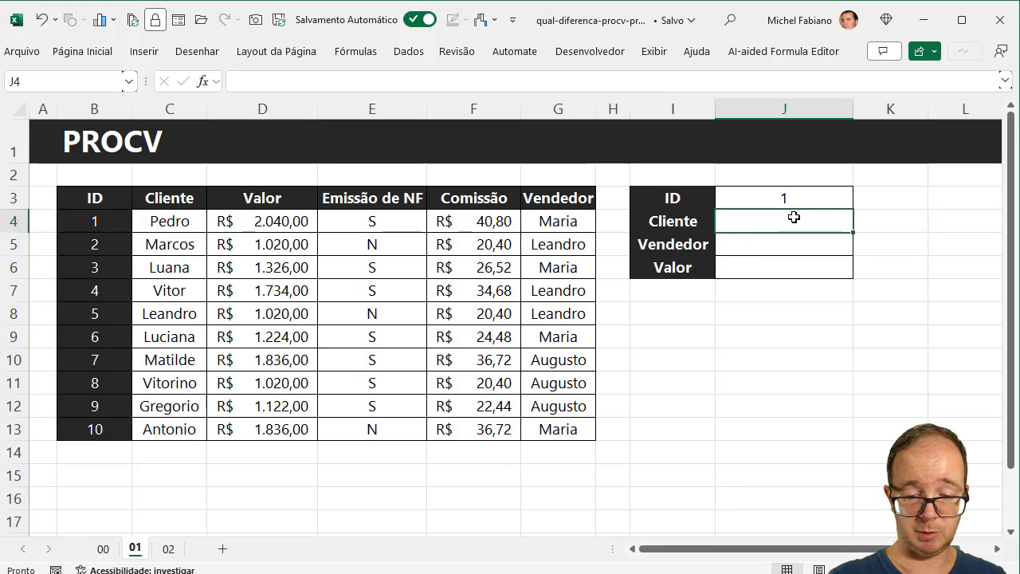
type("=procv")
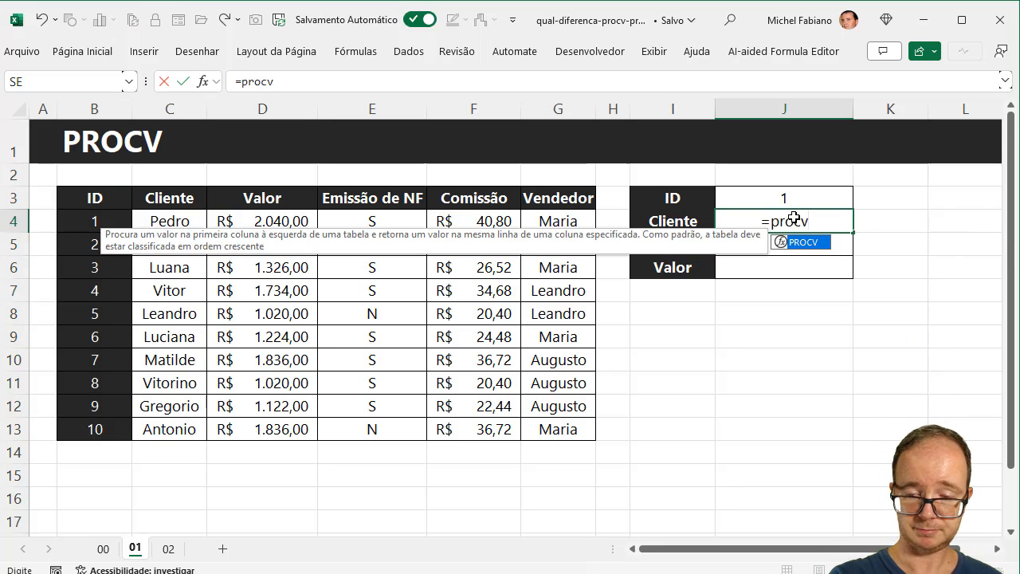
type("(")
left_click(796, 200)
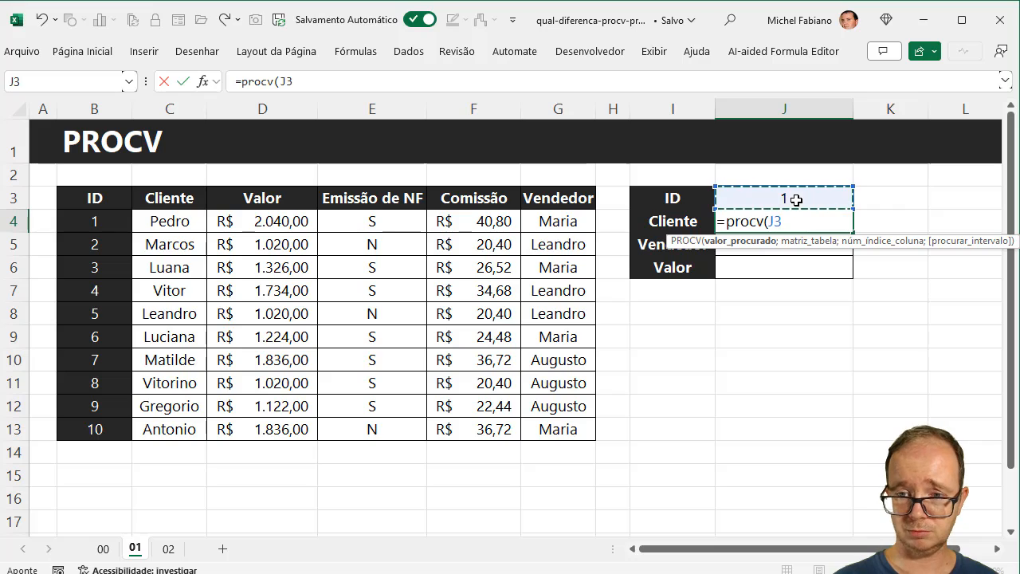
type(";")
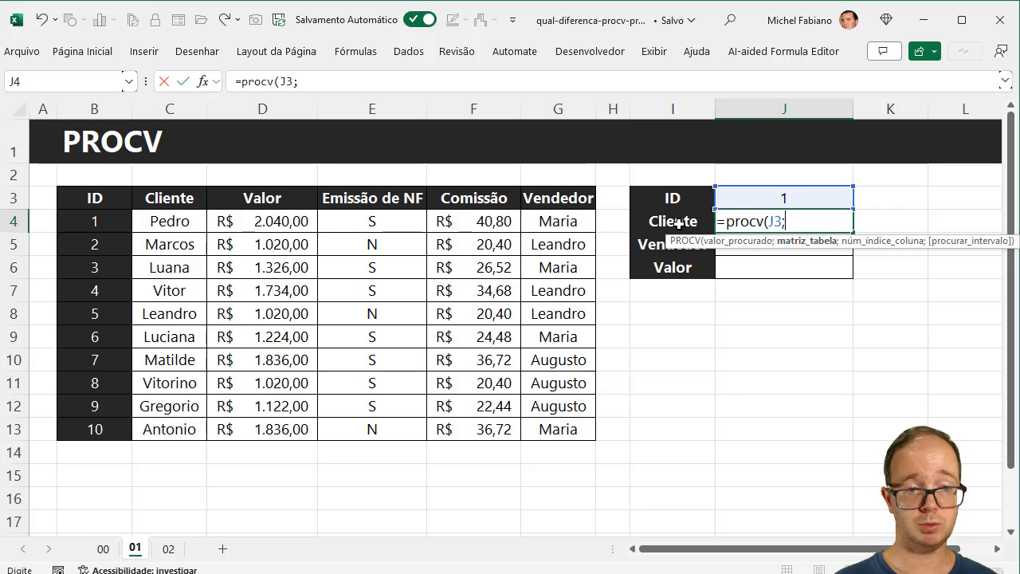
left_click_drag(103, 198, 550, 427)
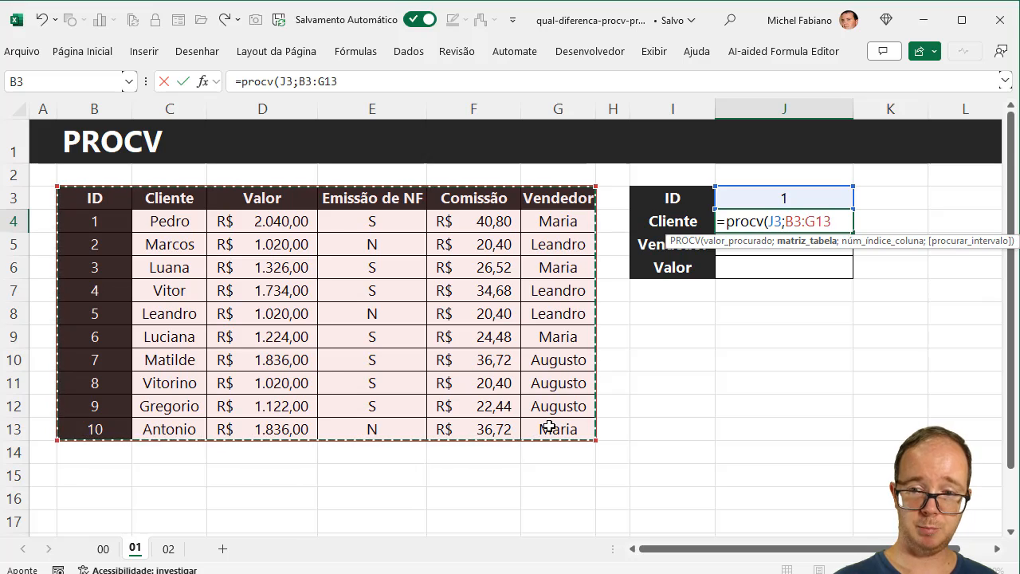
type(";")
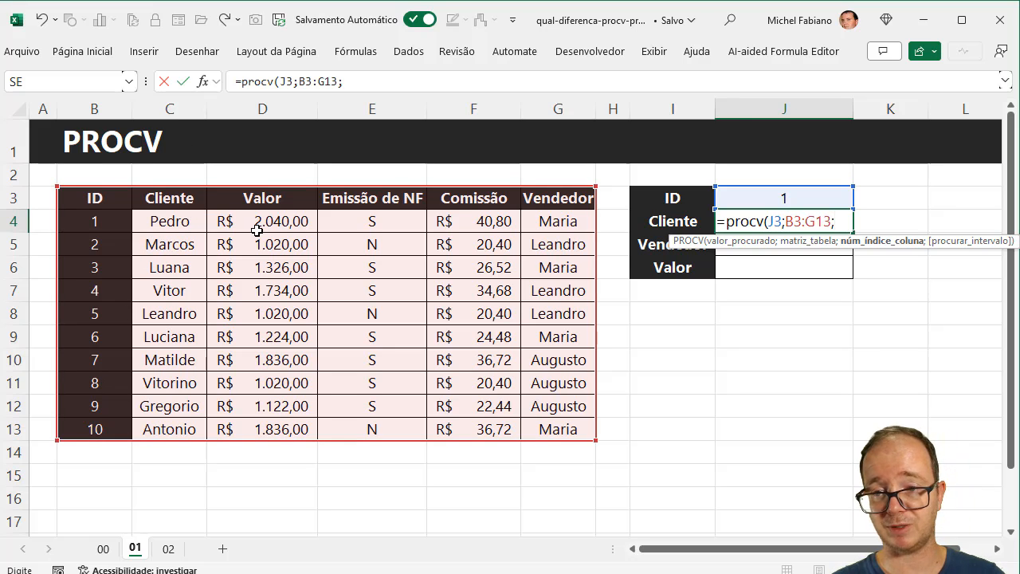
type("2")
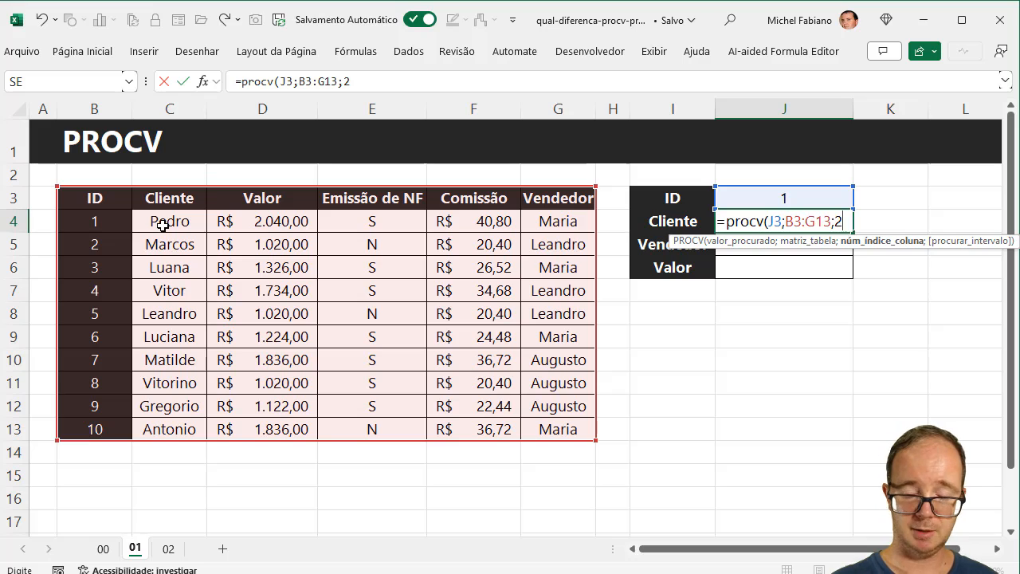
type(";")
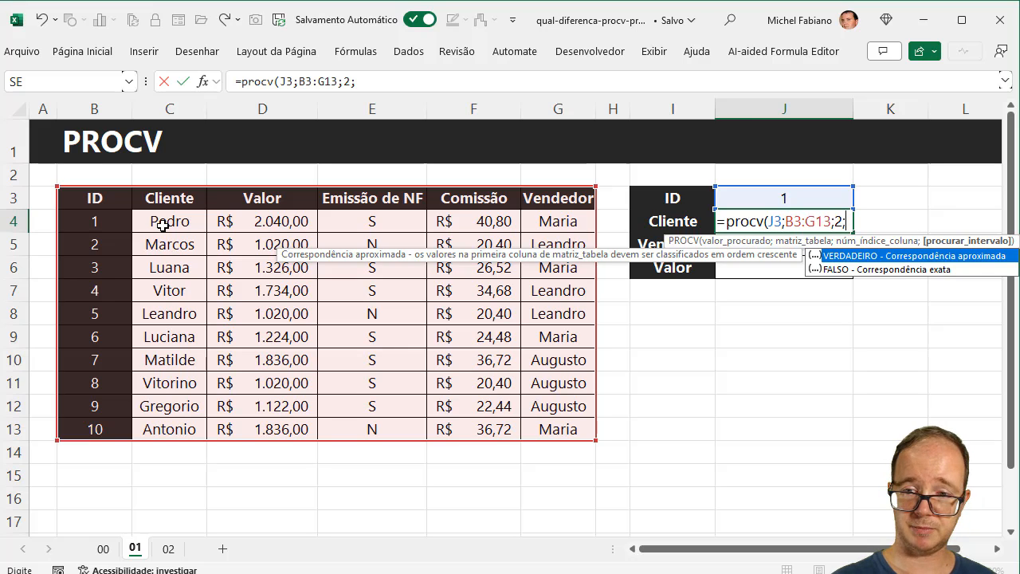
type("0")
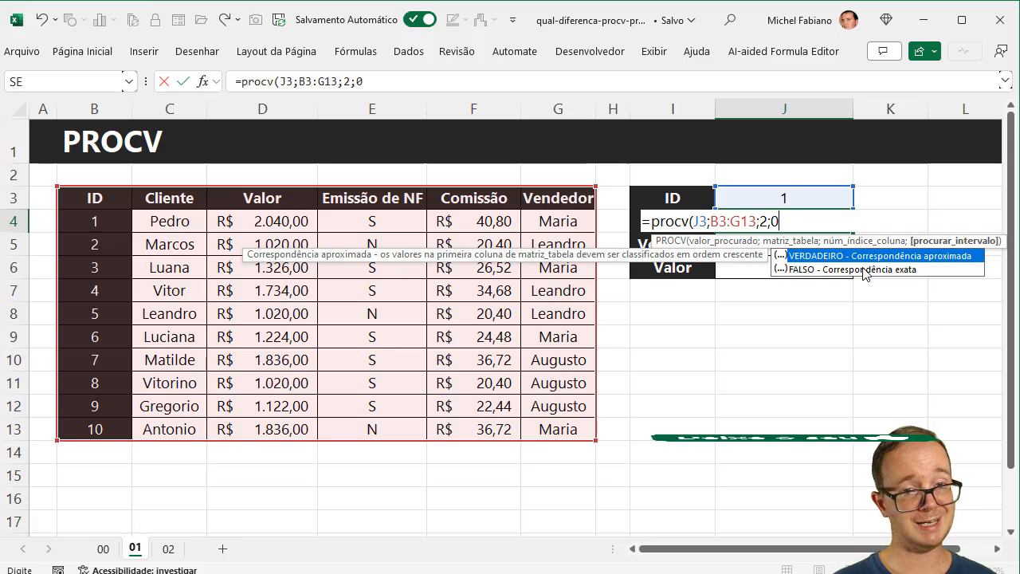
type(")")
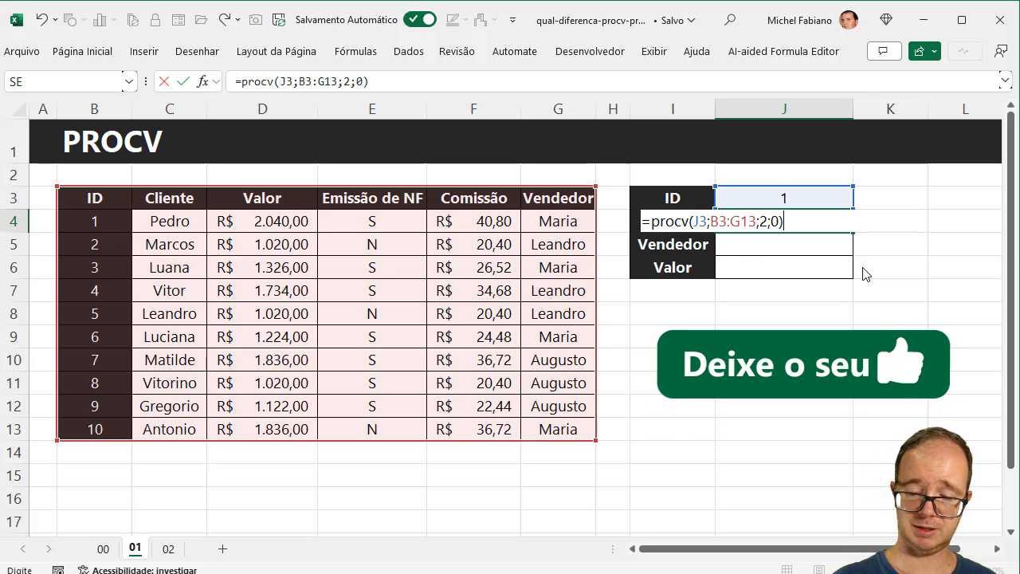
key("Return")
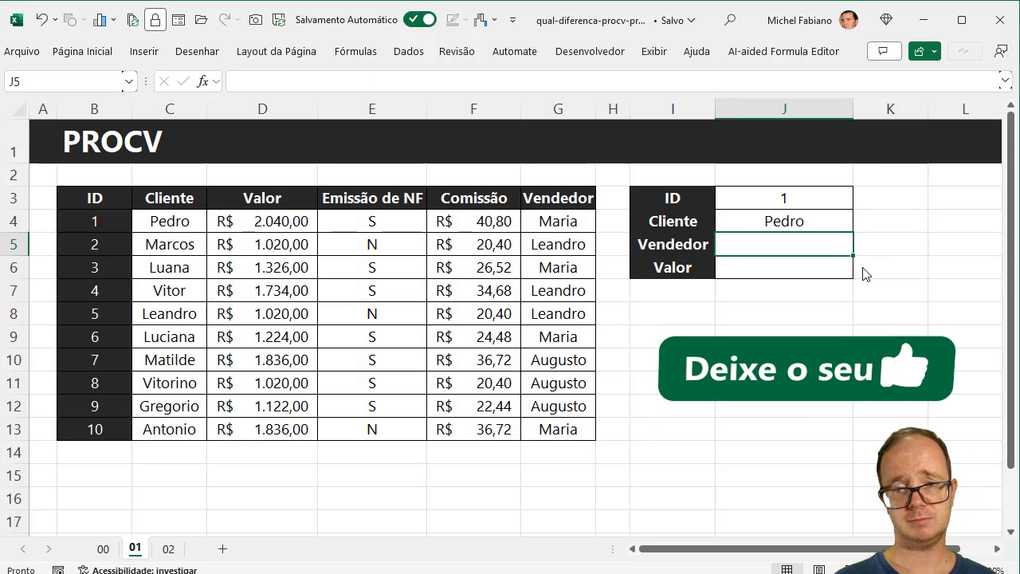
- Test the client lookup by entering ID 2 and then ID 3 in cell J3
key("Up")
key("Up")
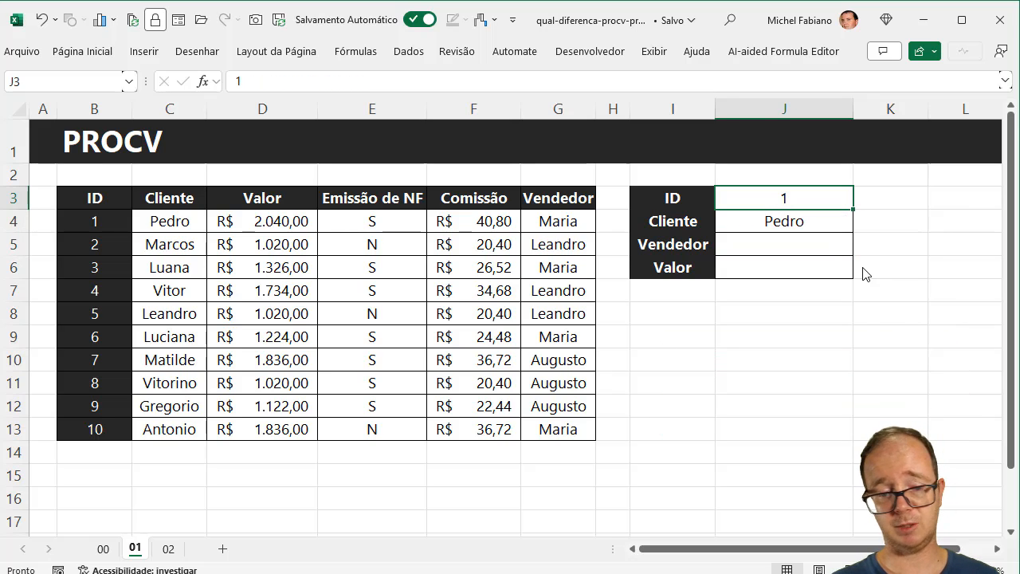
key("BackSpace")
type("2")
key("Return")
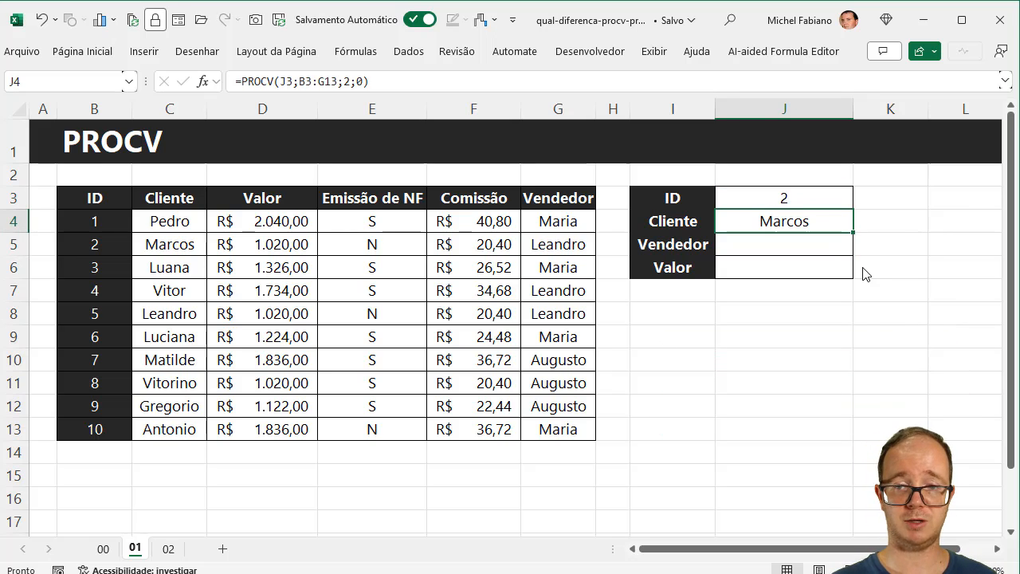
key("Up")
type("3")
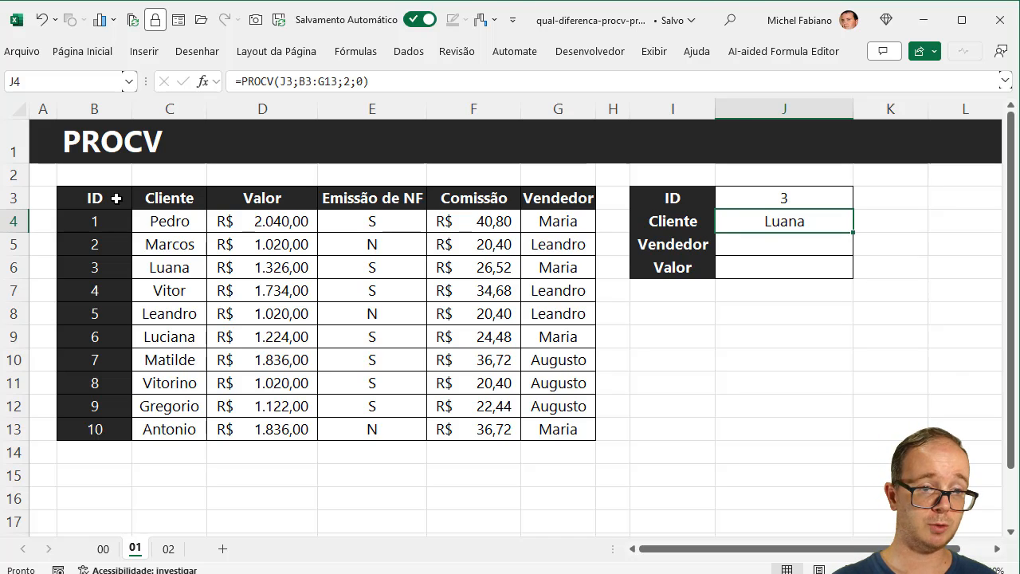
- Review the ID column and header row on sheet 01, and compare them with the PROCH table on sheet 02
left_click_drag(111, 199, 104, 428)
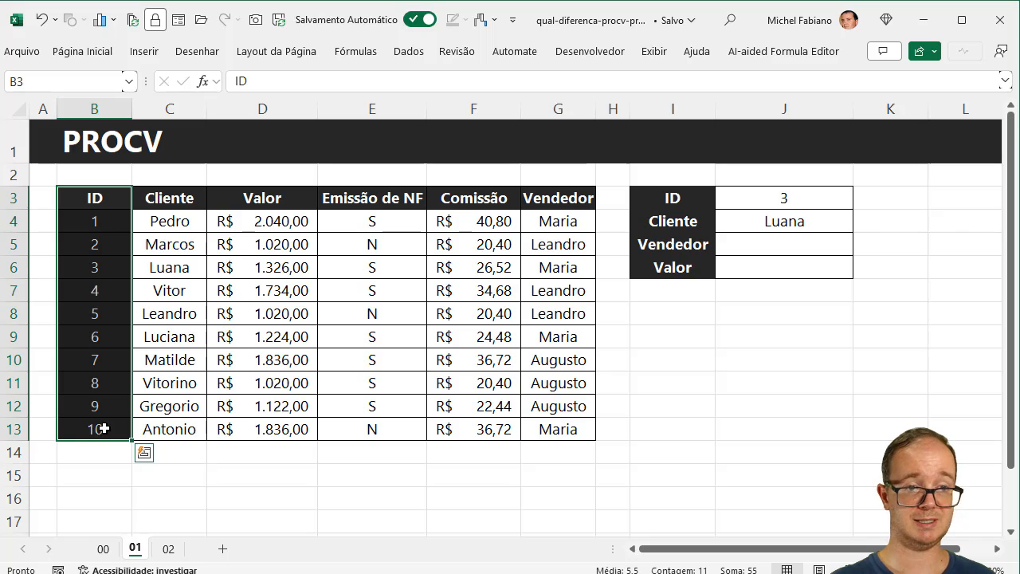
left_click_drag(107, 196, 557, 199)
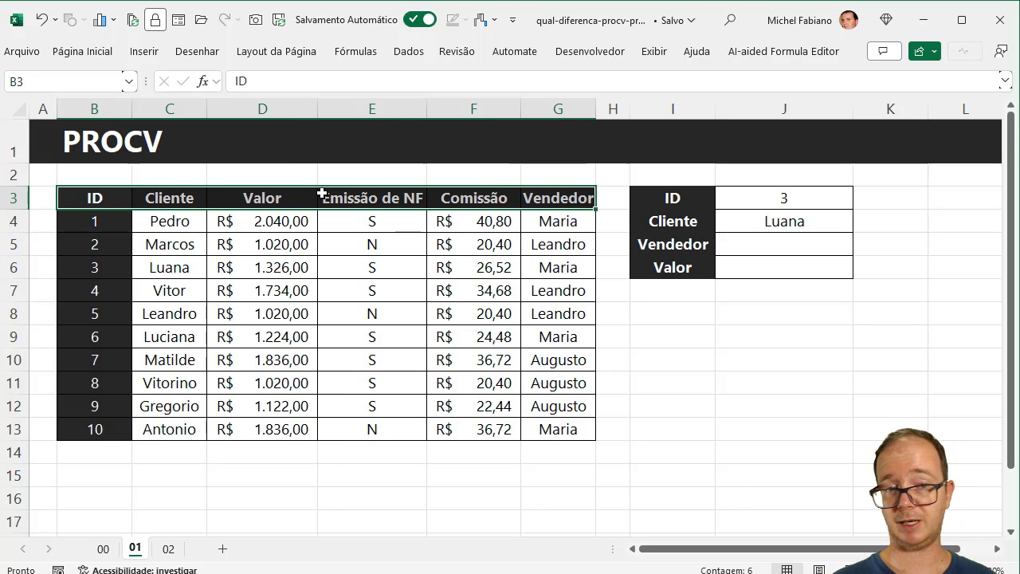
left_click(168, 550)
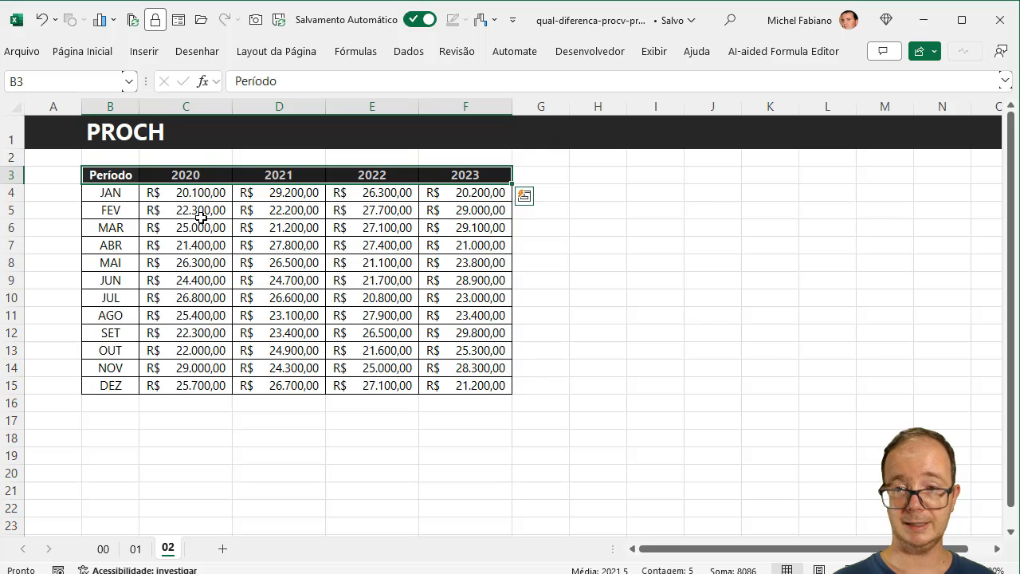
left_click(137, 549)
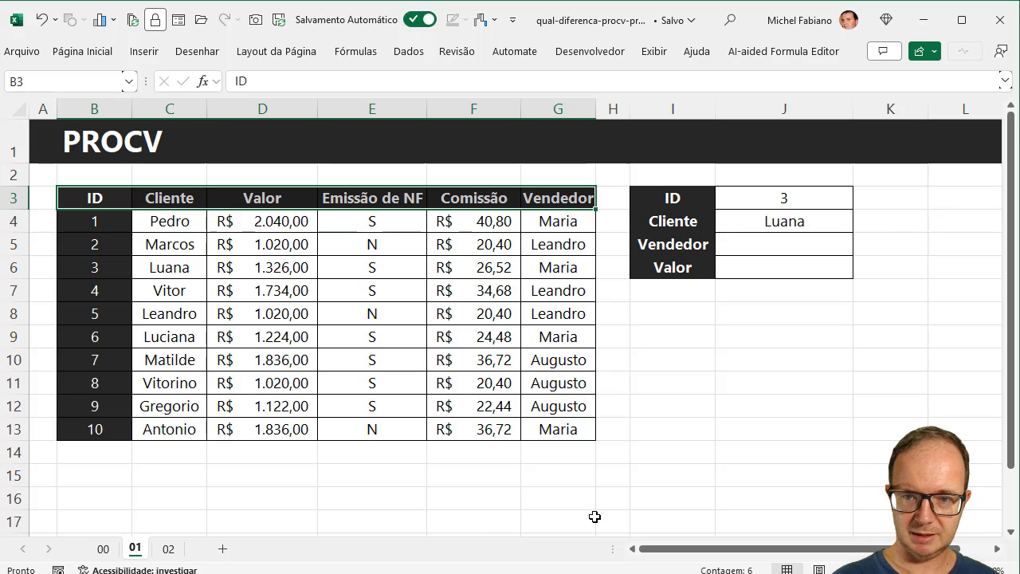
- Count the header columns of the PROCV table from ID to Vendedor to find the seller's column index
left_click(798, 244)
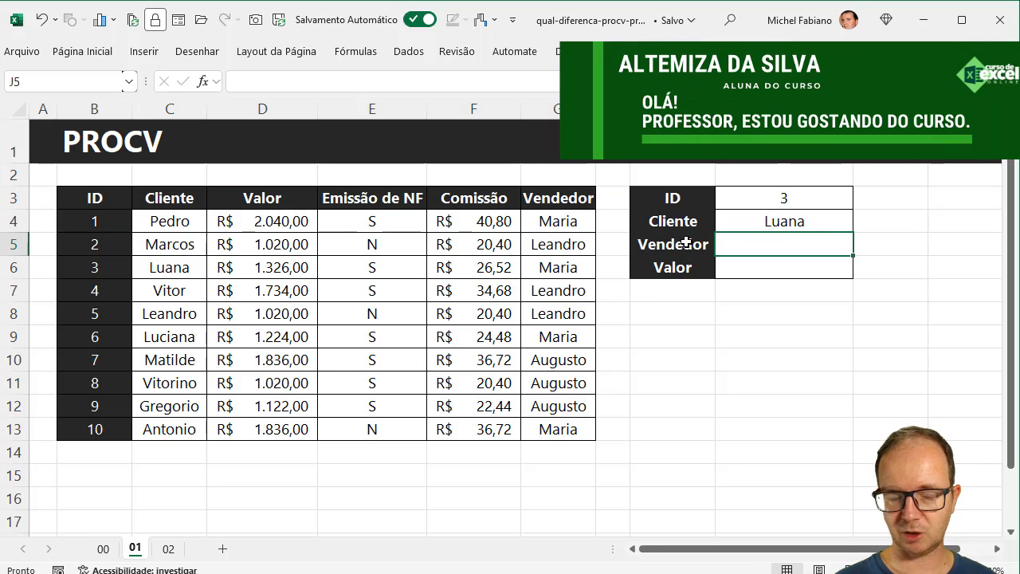
left_click(87, 202)
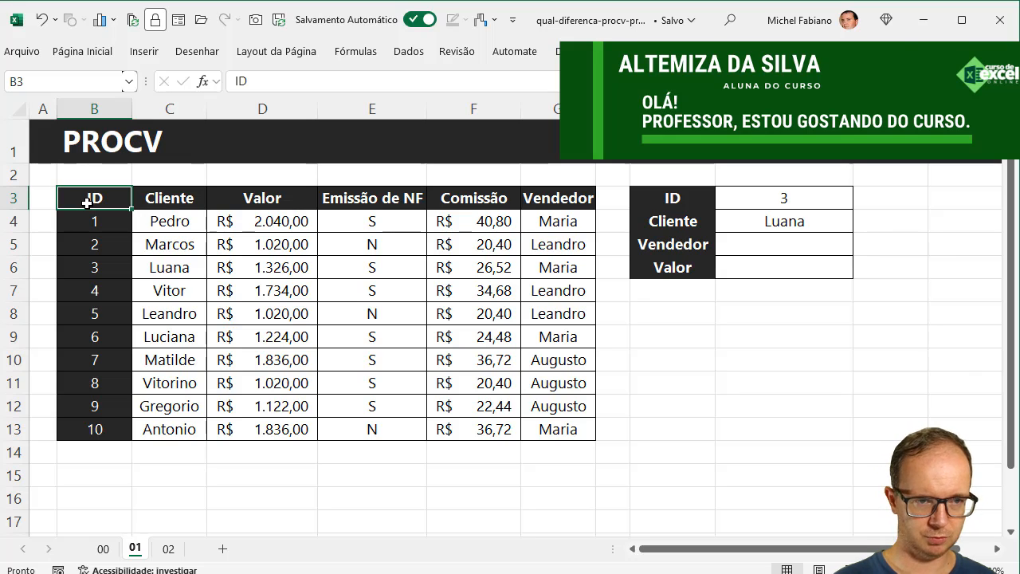
left_click(169, 201)
left_click(274, 203)
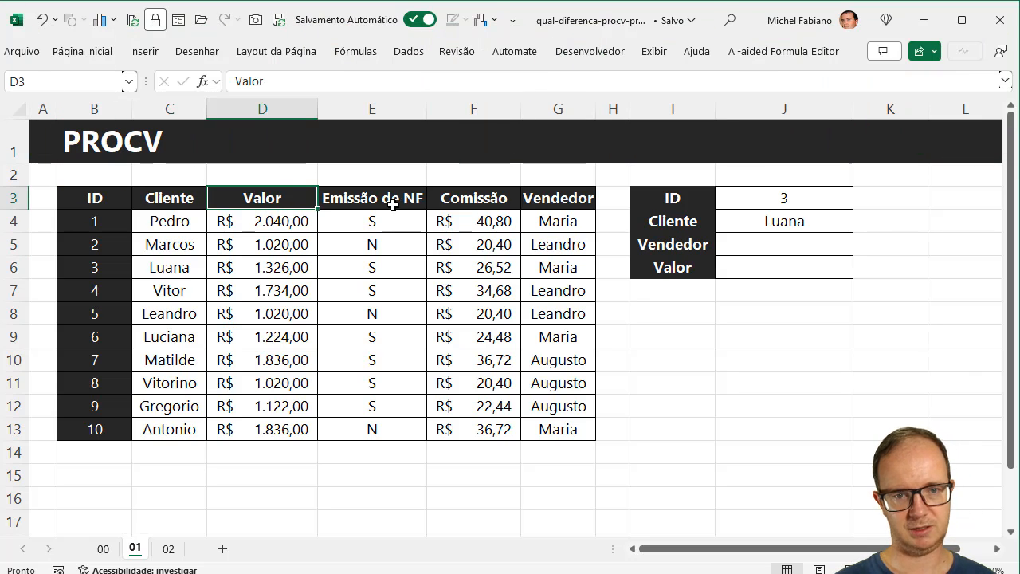
left_click(393, 204)
left_click(462, 201)
left_click(542, 199)
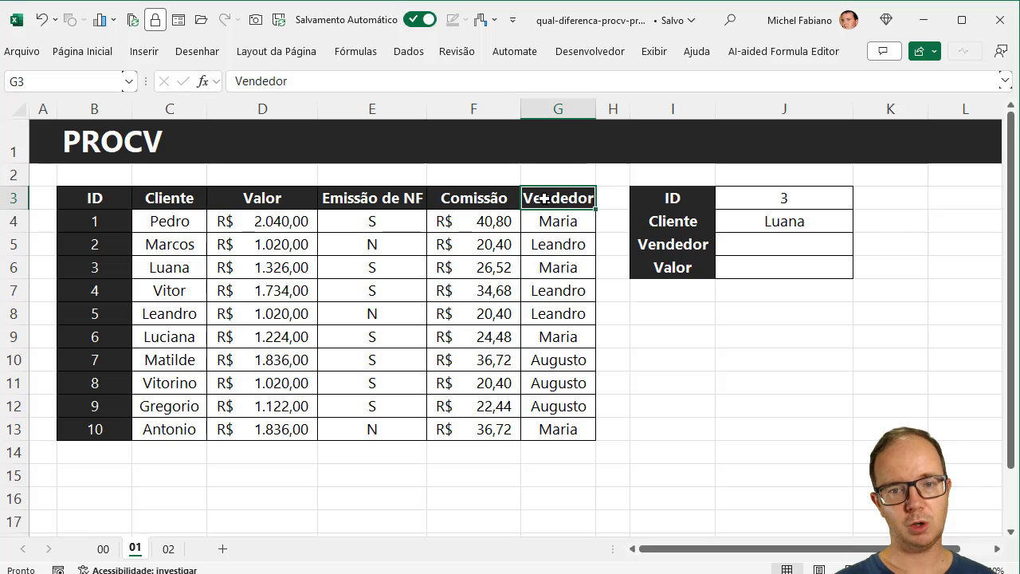
- Enter the formula =PROCV(J3;B3:G13;6;0) in J5 to look up the seller for the ID with an exact match
left_click(796, 246)
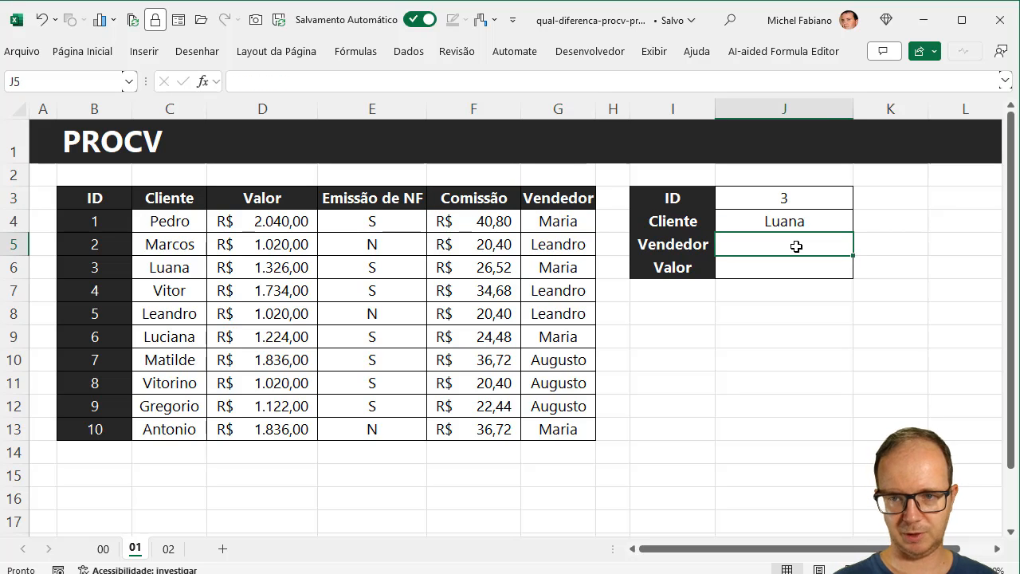
type("=procv")
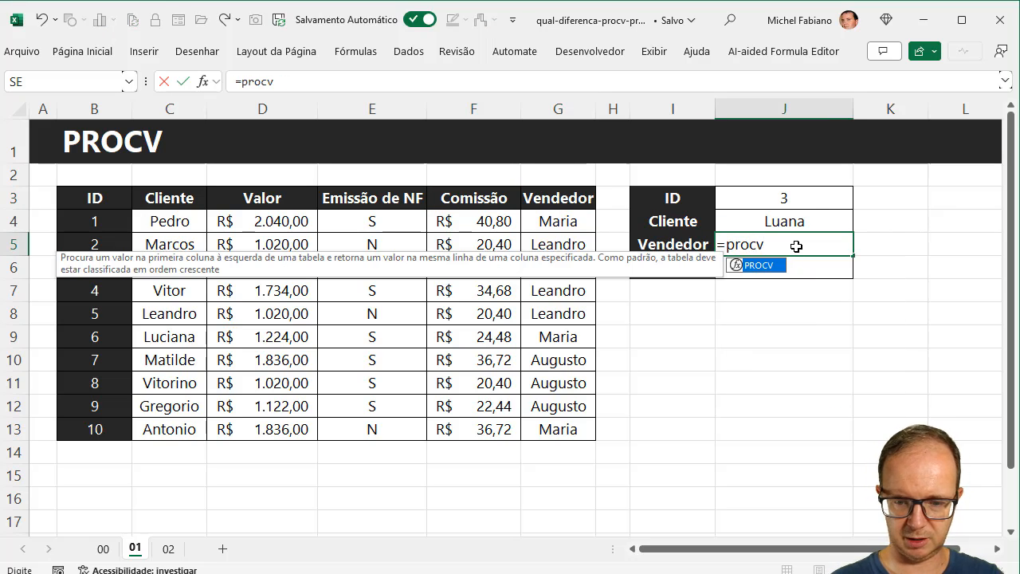
type("(")
left_click(802, 204)
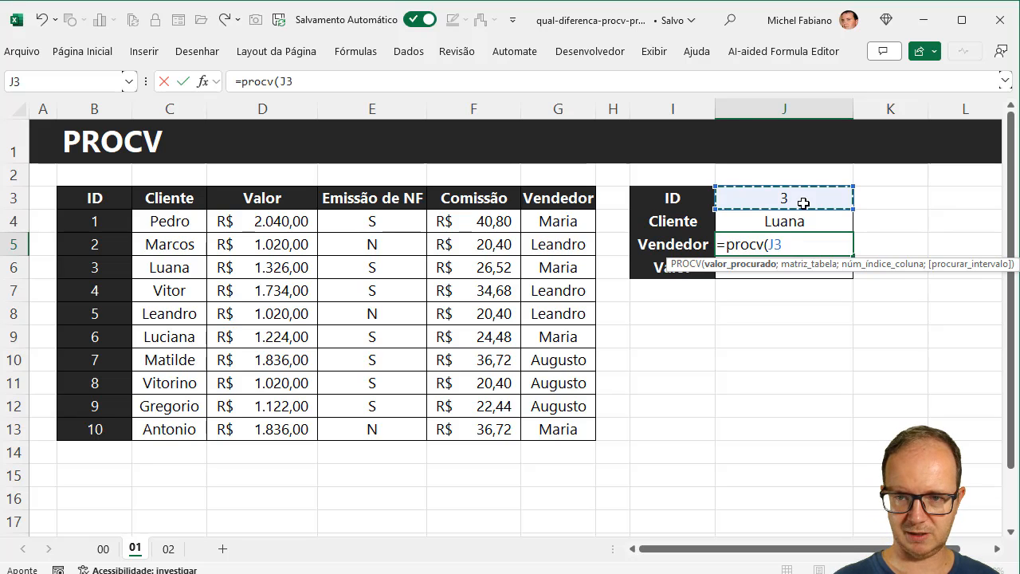
type(";")
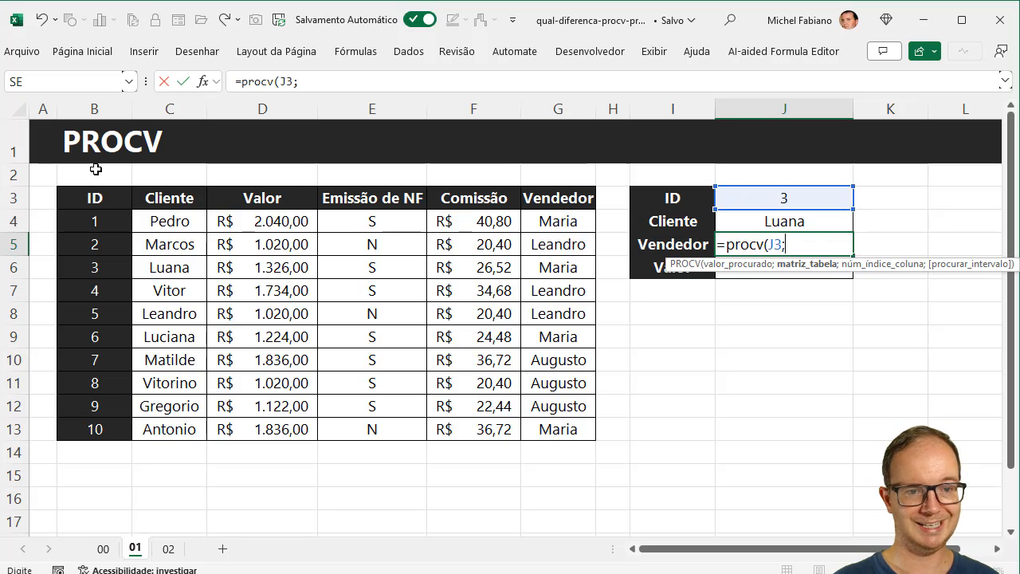
left_click_drag(91, 197, 545, 430)
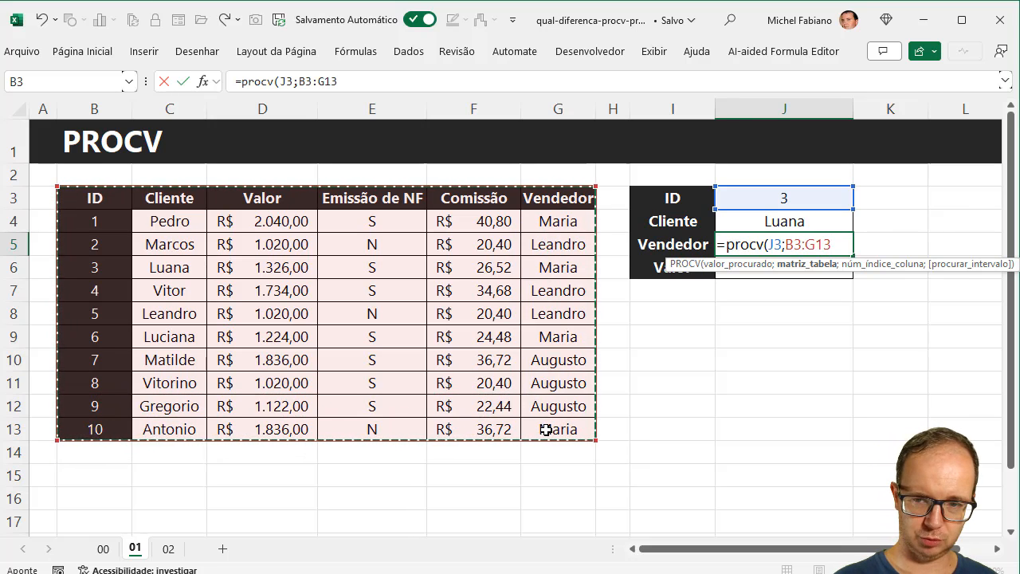
type(";6")
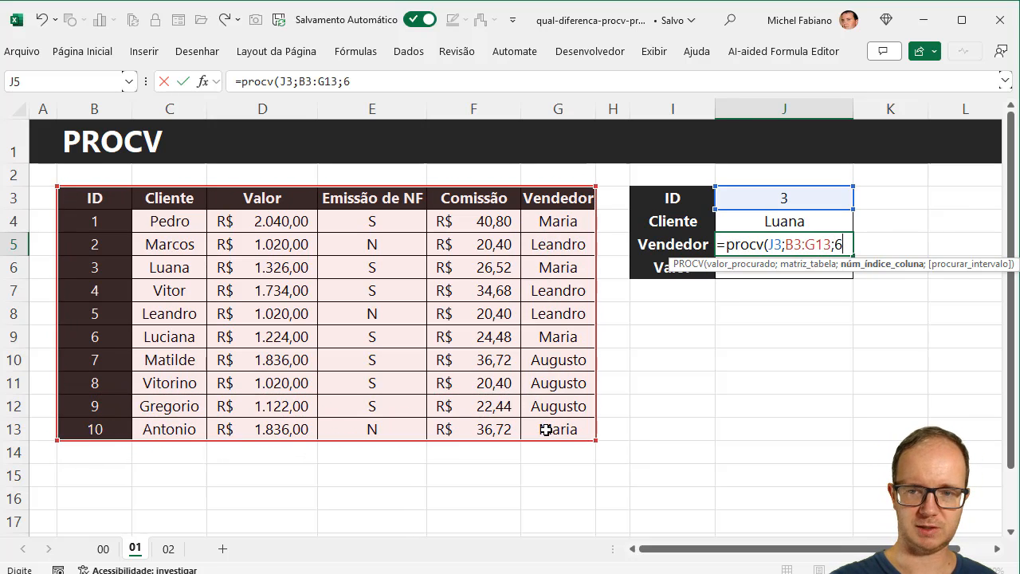
type(";")
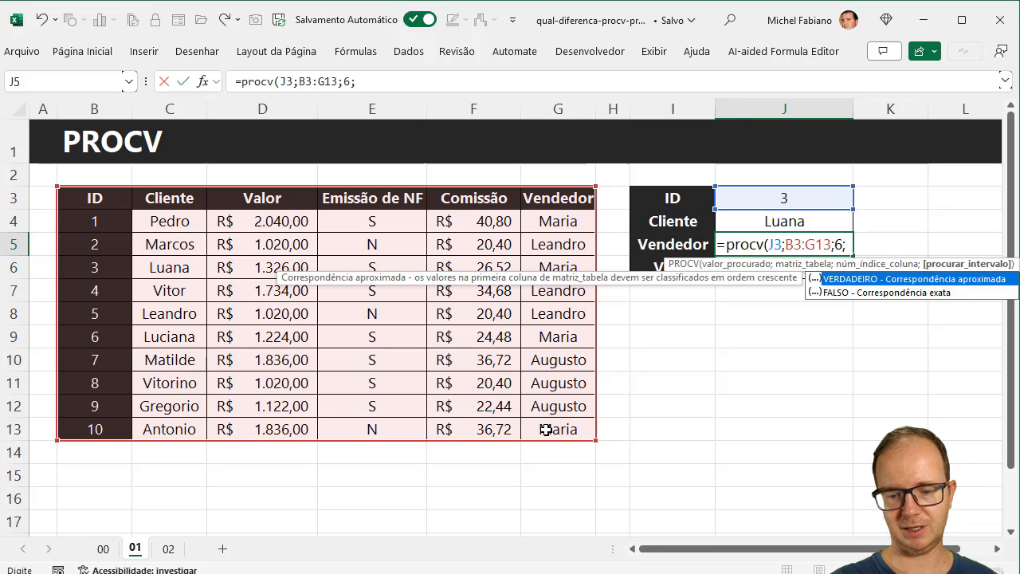
type("0)")
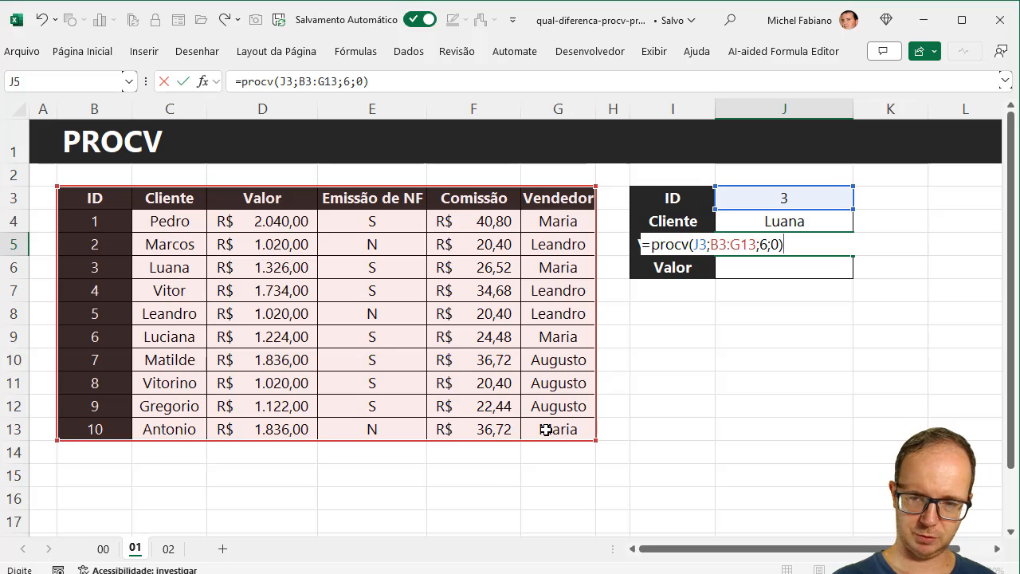
key("Return")
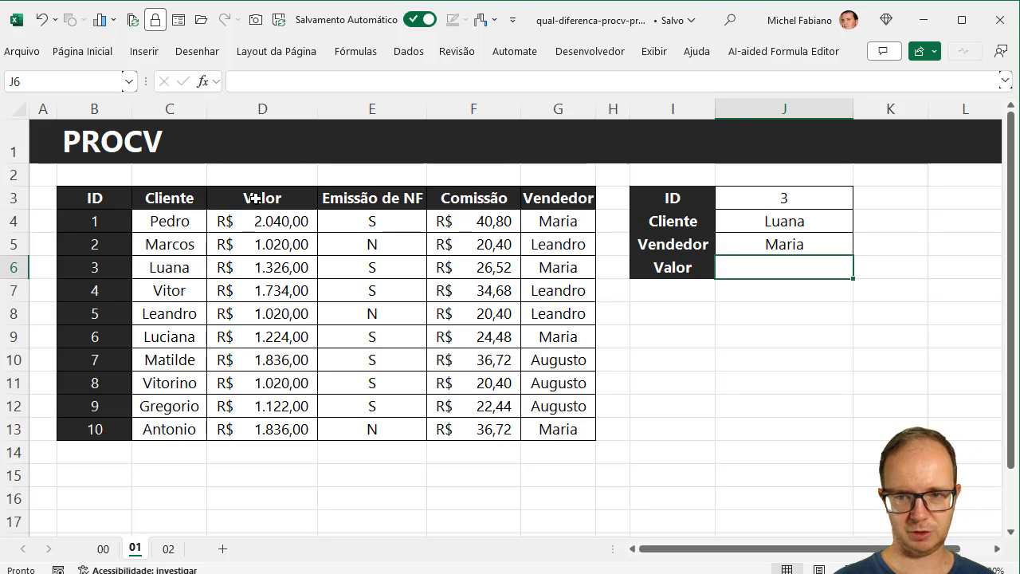
- Enter the formula =PROCV(J3;B3:G13;3;0) in J6 to look up the value for the ID with an exact match
type("=procv(")
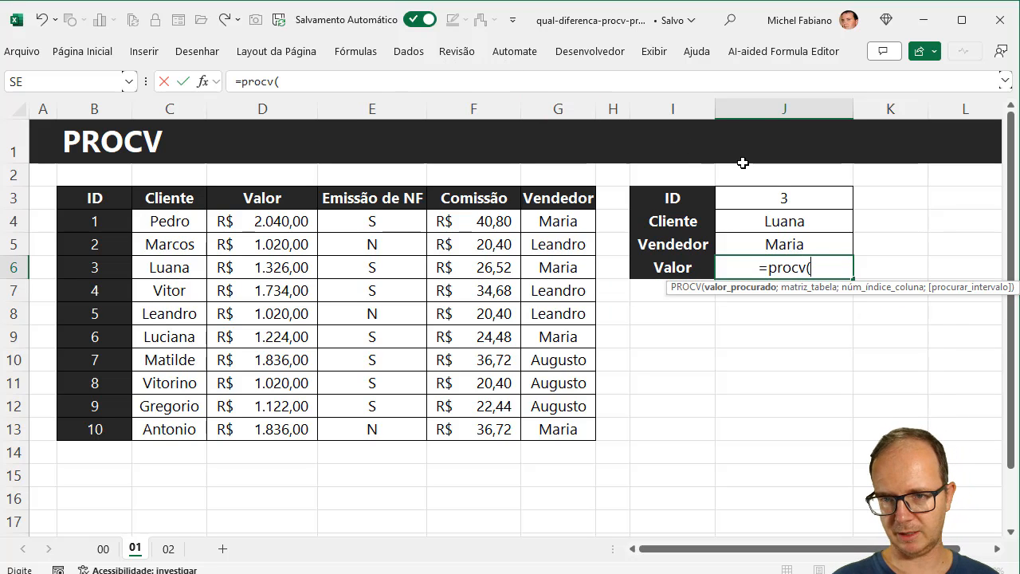
left_click(781, 142)
left_click(781, 199)
type(";")
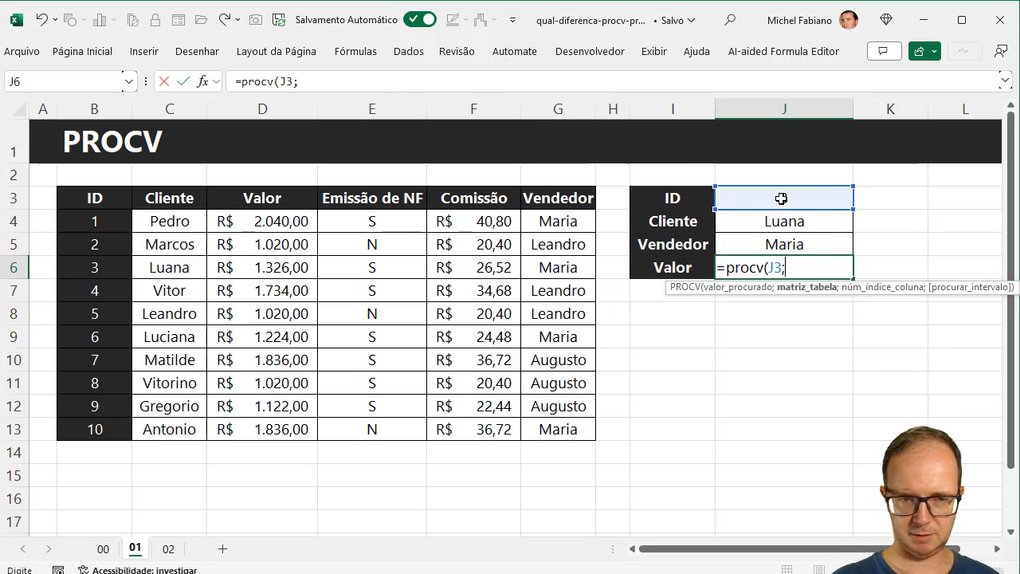
left_click_drag(102, 204, 550, 431)
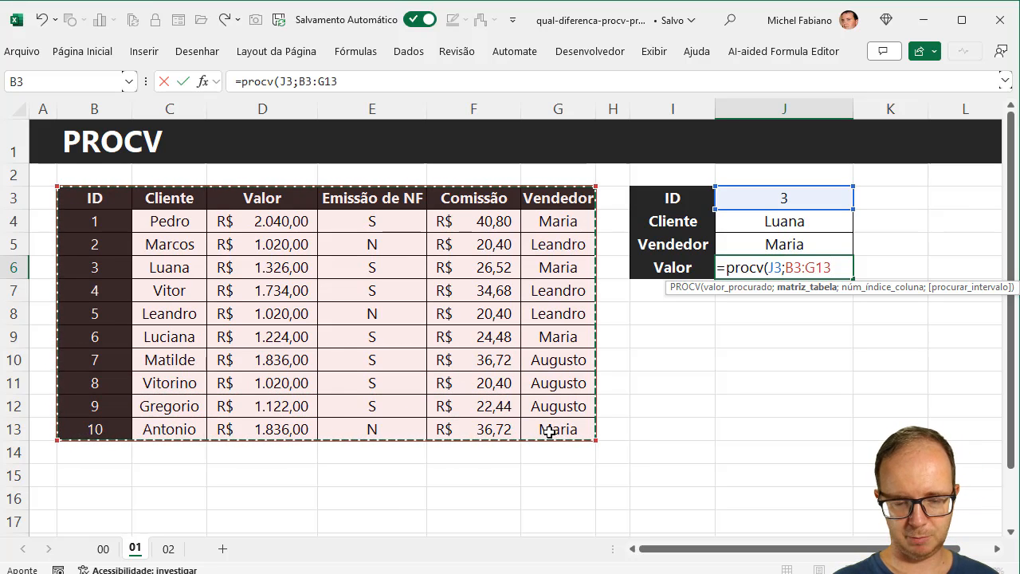
type(";3;")
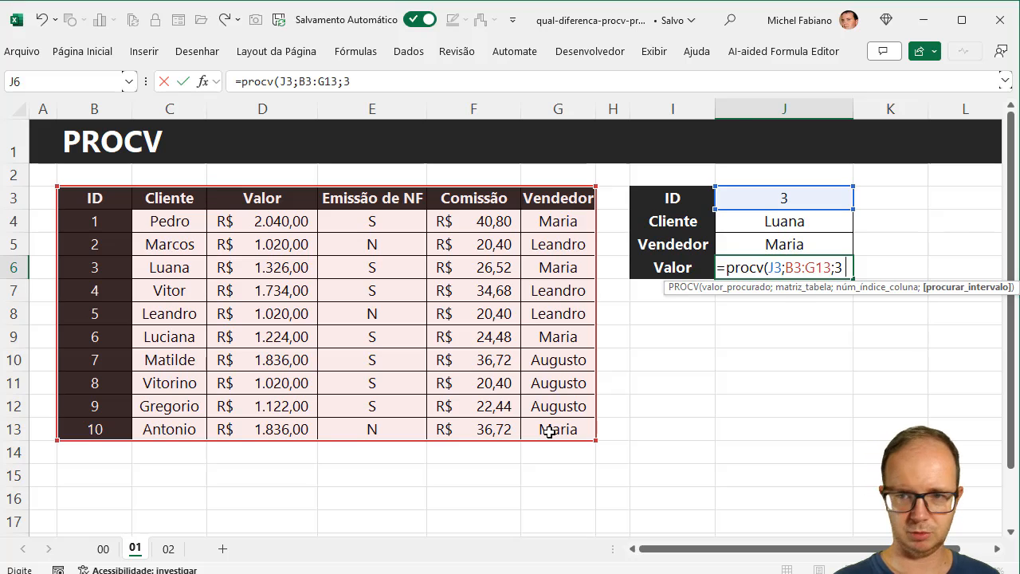
type("0")
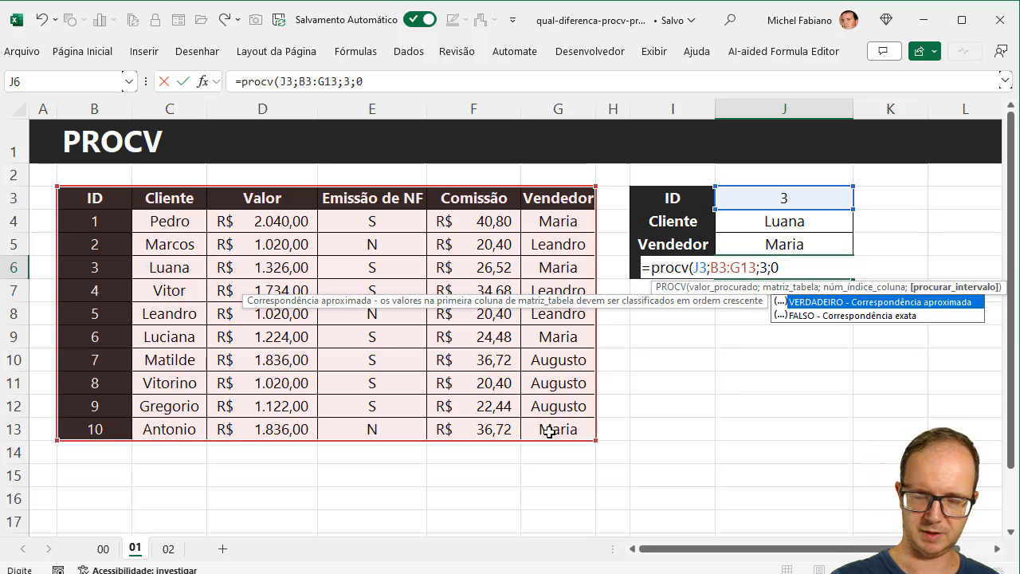
type(")")
key("Return")
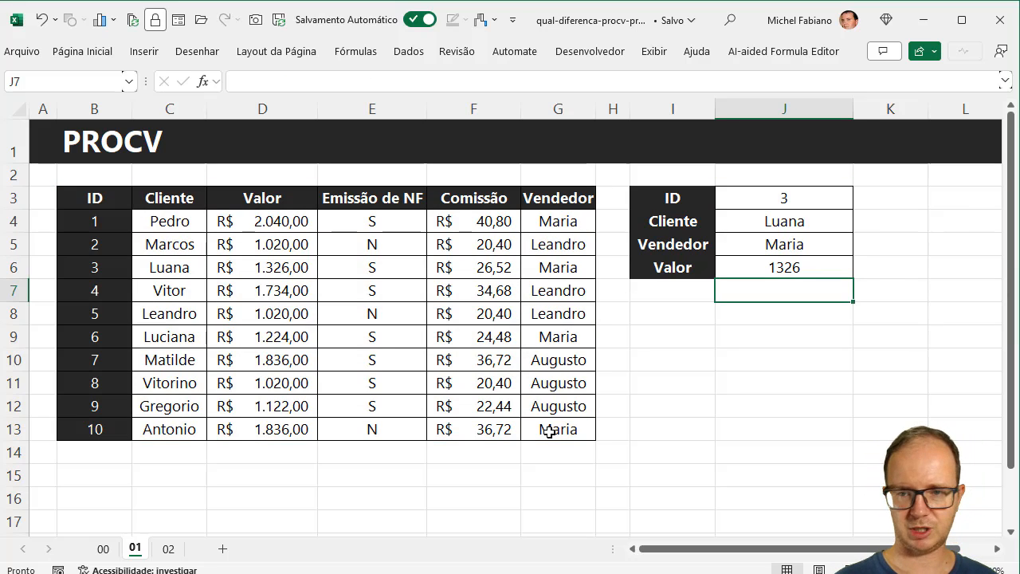
- Format the Valor result in J6 with the R$ accounting (Contábil) number format
left_click(815, 269)
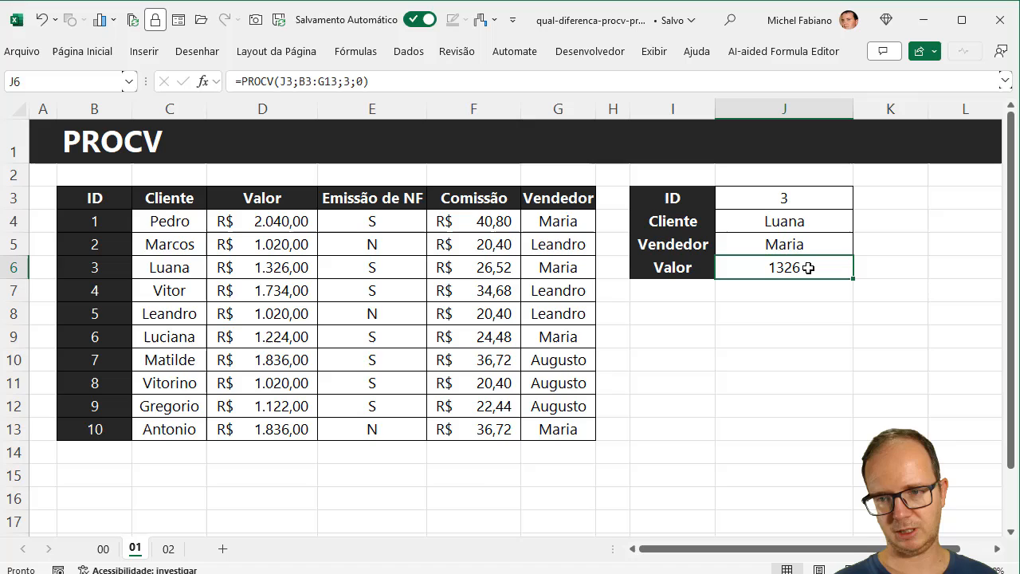
left_click(105, 54)
left_click(463, 97)
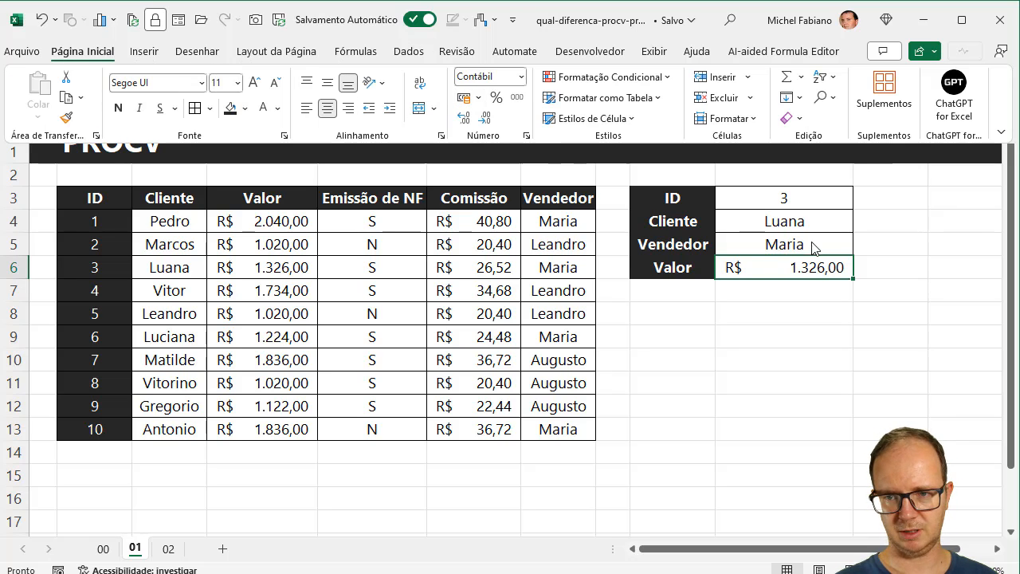
- Test the three lookups by entering the IDs 2, 4 and 10 one after another in cell J3
left_click(816, 201)
type("2")
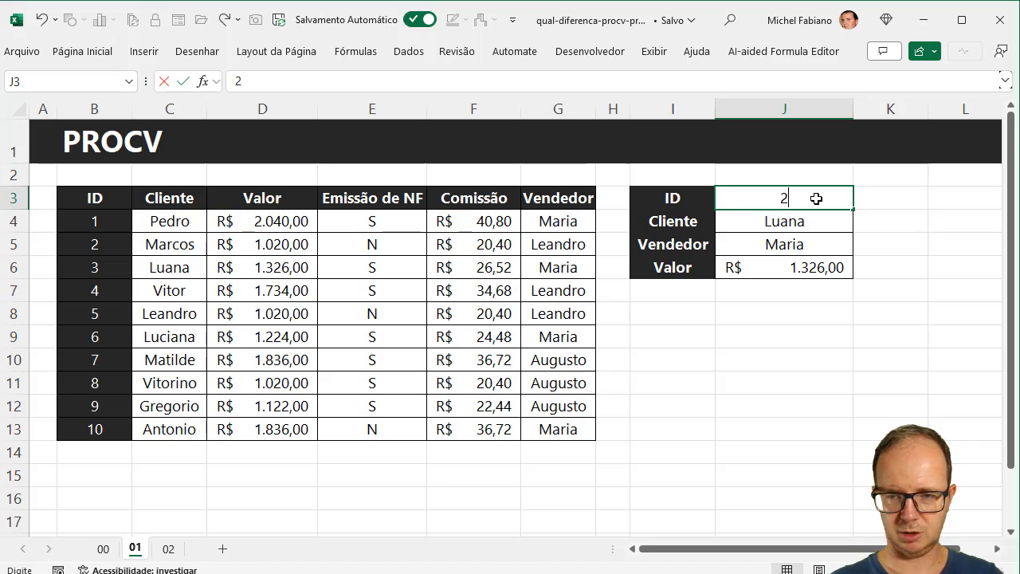
key("Return")
left_click(815, 199)
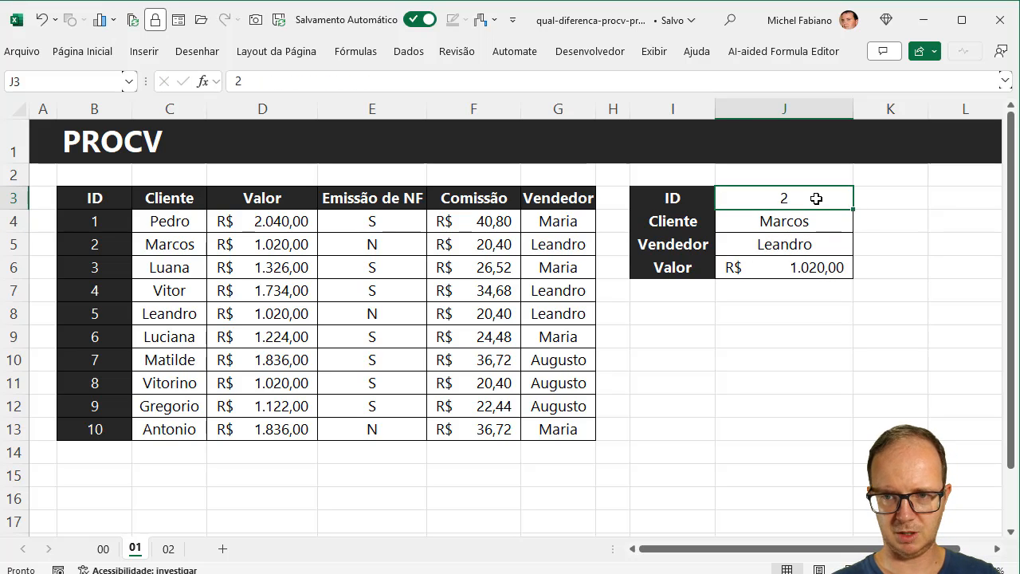
type("4")
key("Return")
key("Return")
type("10")
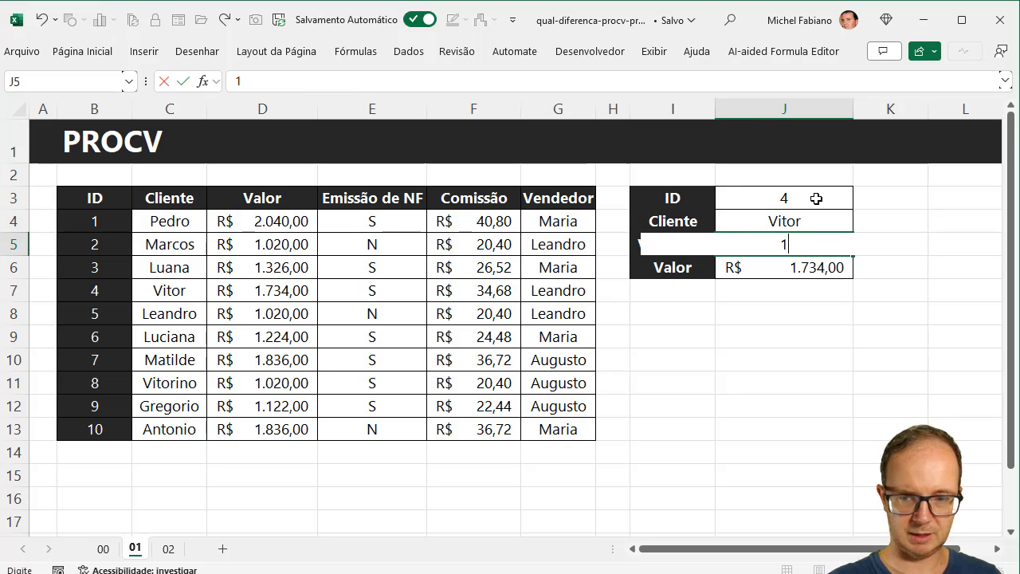
key("Escape")
key("Up")
key("Up")
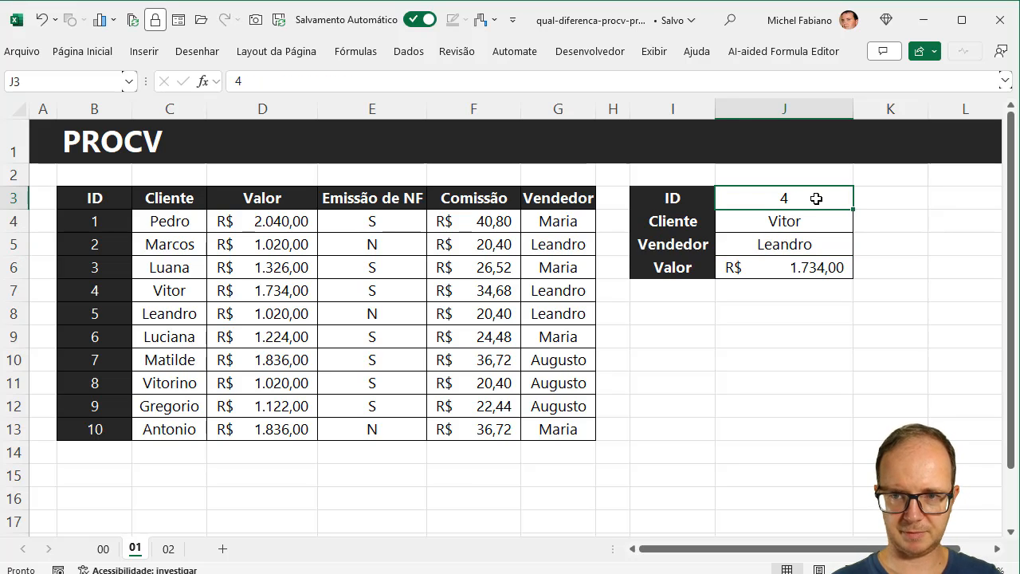
type("10")
key("Return")
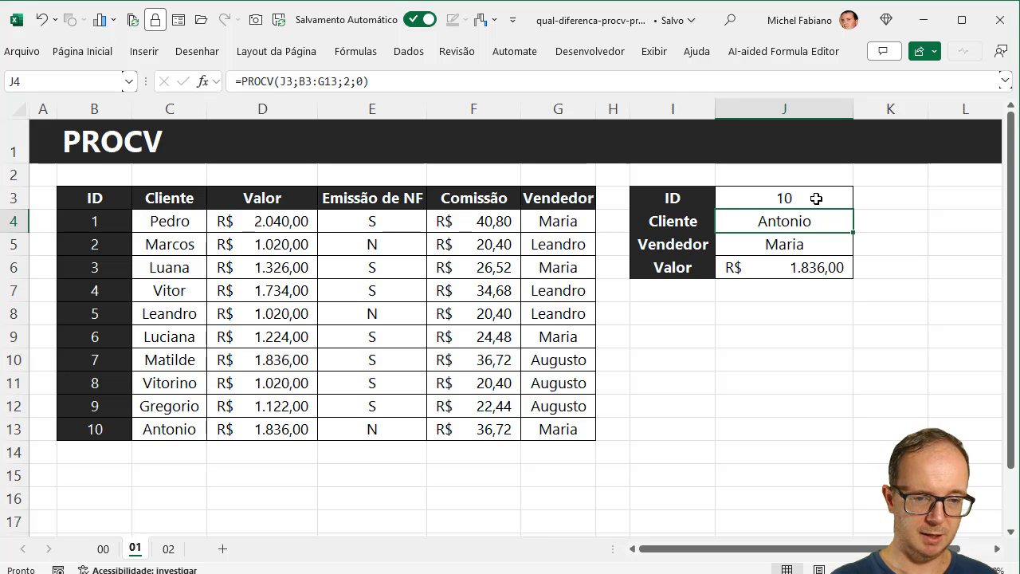
- On sheet 02, copy the Período and 2020 columns (B3:C15) and paste them starting at H3
left_click(168, 548)
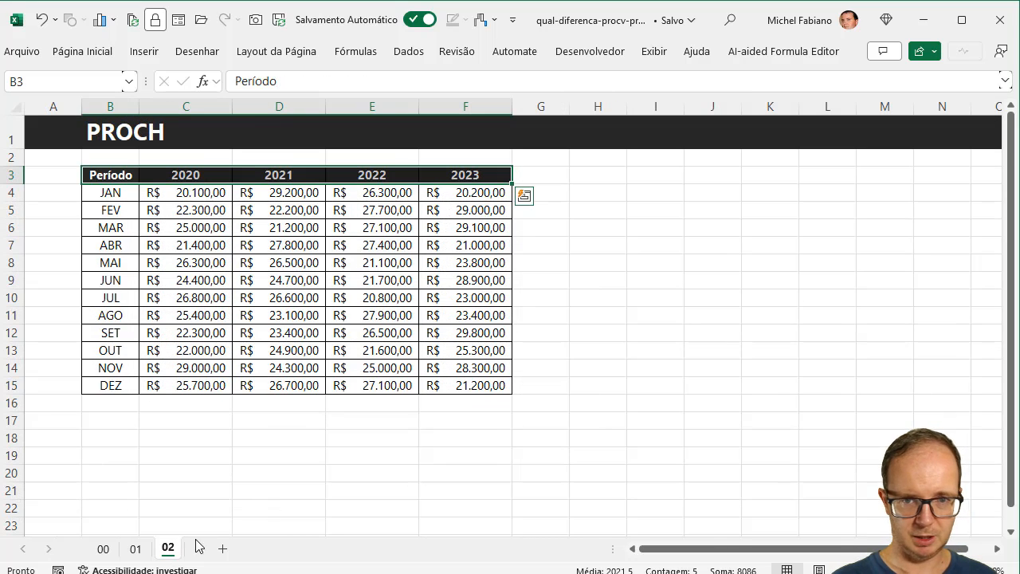
left_click(595, 180)
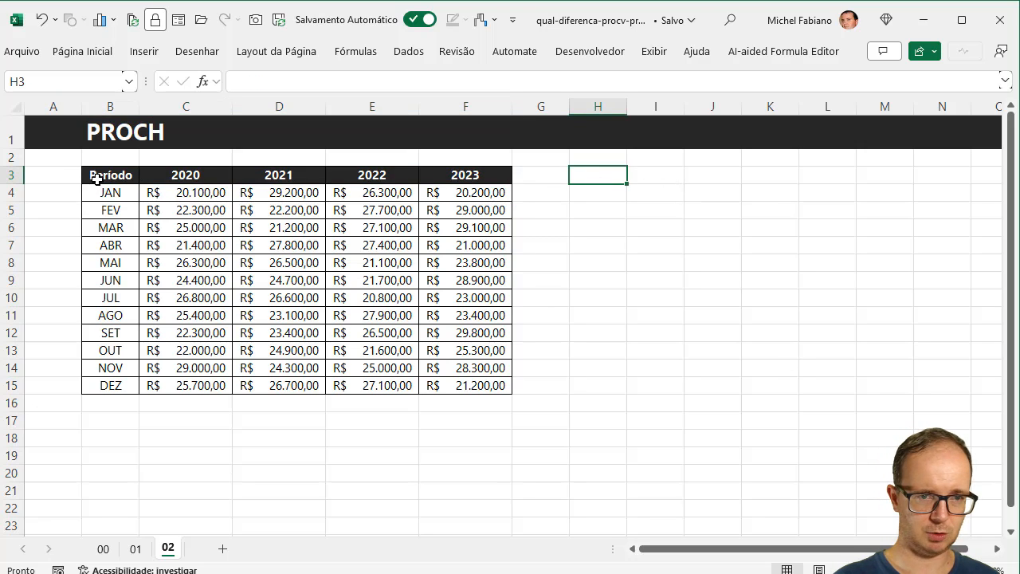
left_click_drag(95, 179, 191, 384)
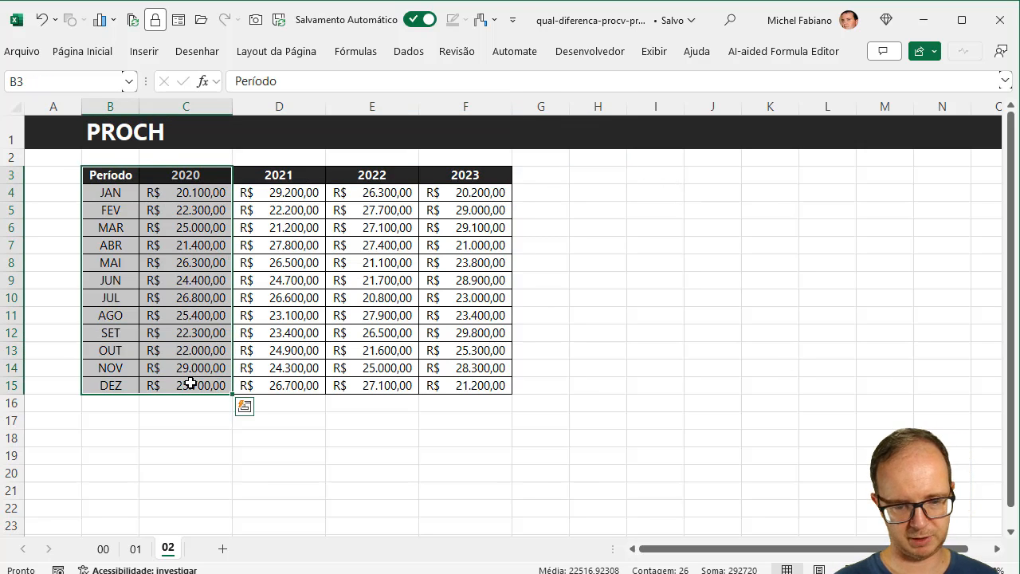
key("ctrl+c")
left_click(599, 182)
key("ctrl+v")
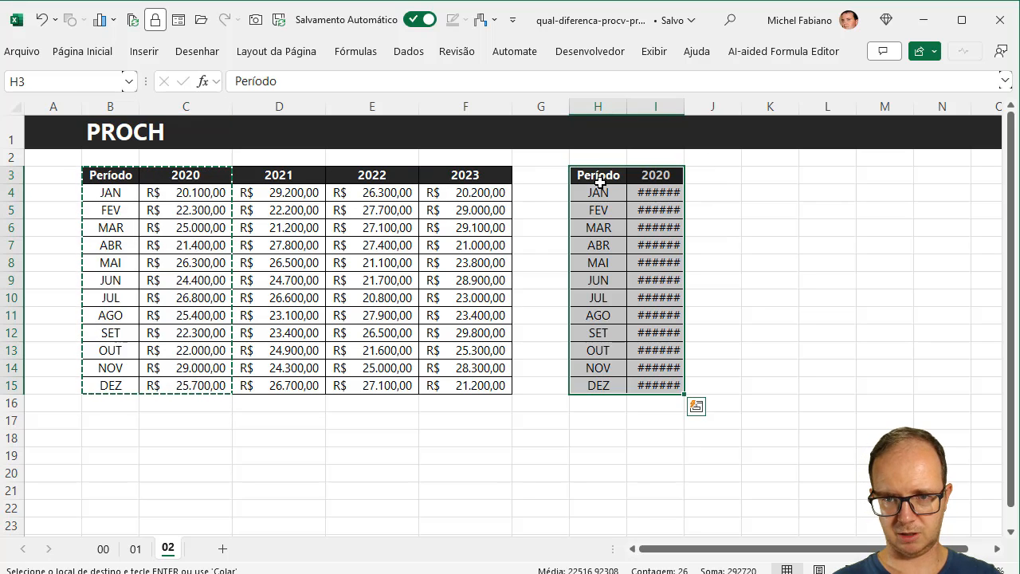
- Clear the pasted 2020 amounts from I4:I15, leaving the headers and month labels in place
left_click(599, 181)
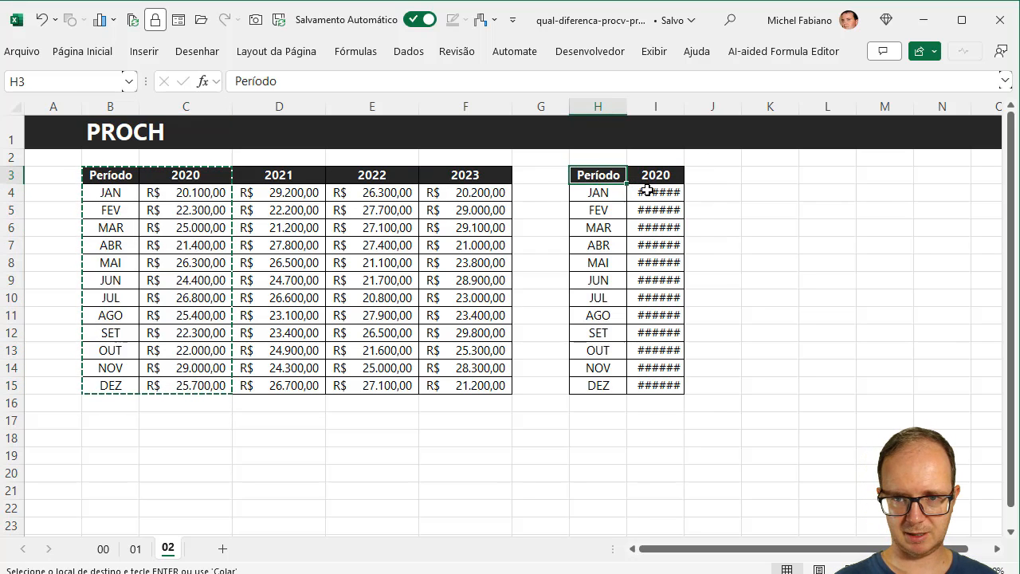
left_click_drag(647, 189, 668, 385)
key("Delete")
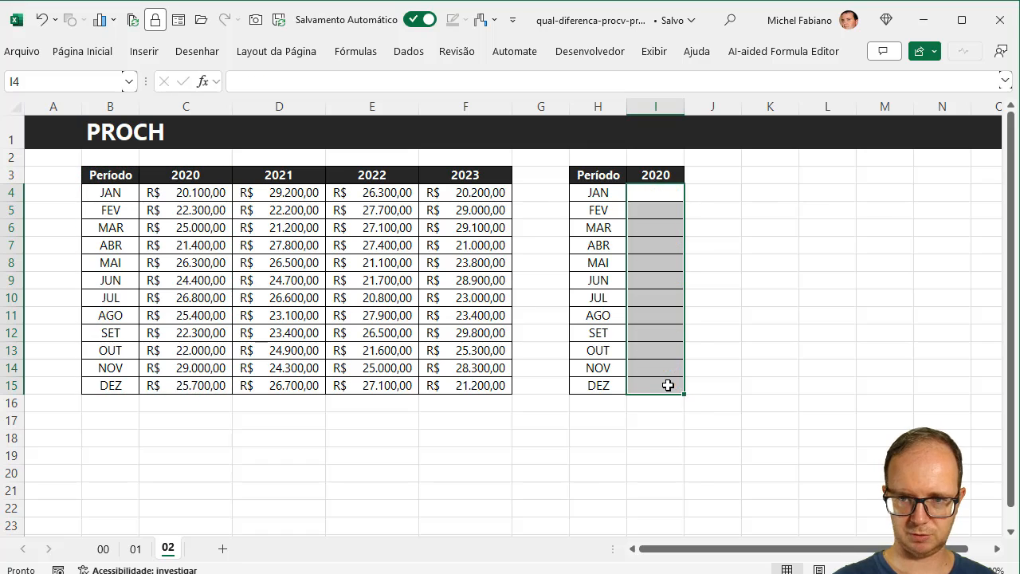
- Widen column I so it can hold the currency amounts and narrow the empty column A
double_click(684, 106)
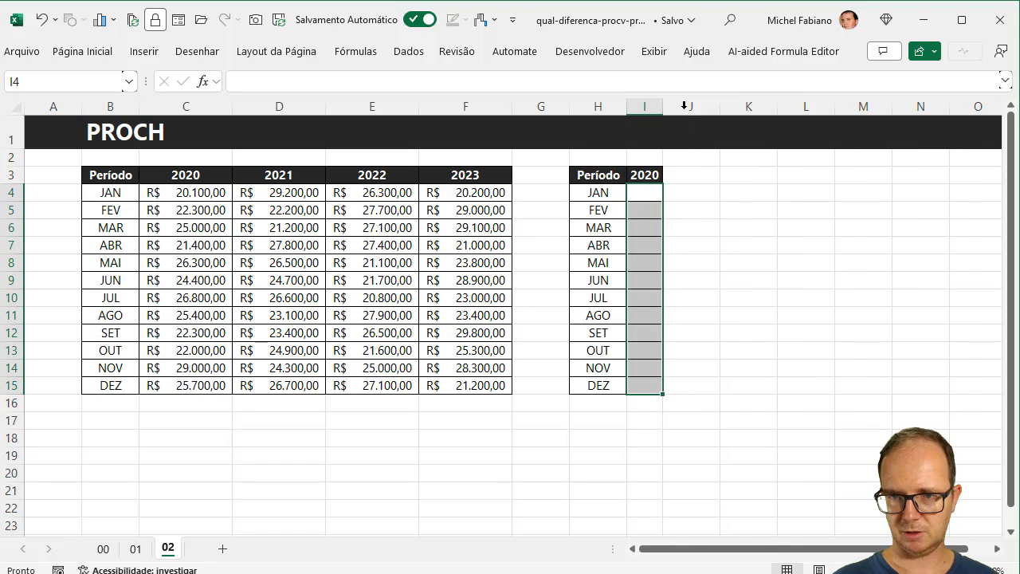
left_click_drag(662, 106, 721, 109)
scroll(674, 319, "up", 2)
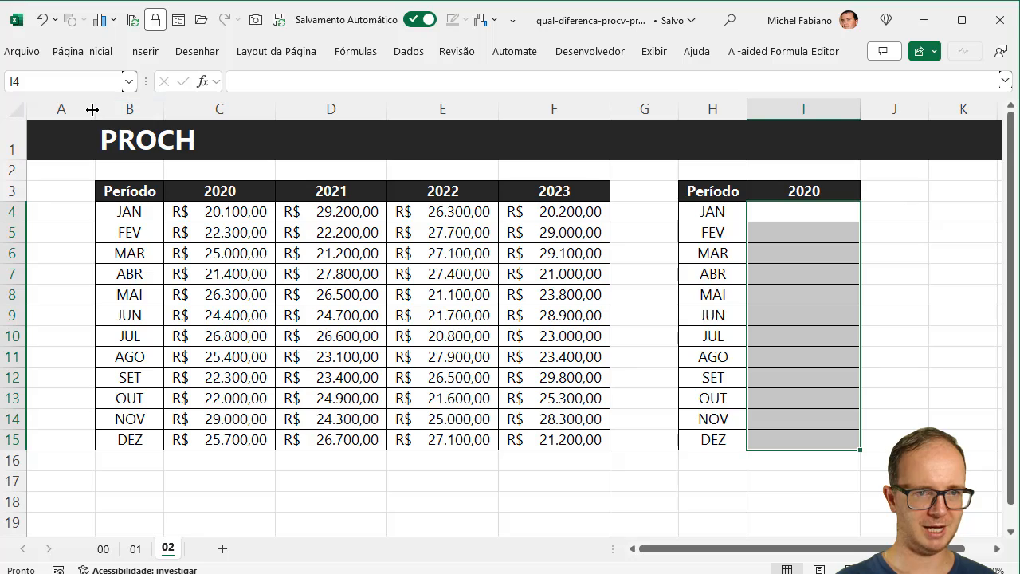
left_click_drag(92, 109, 41, 120)
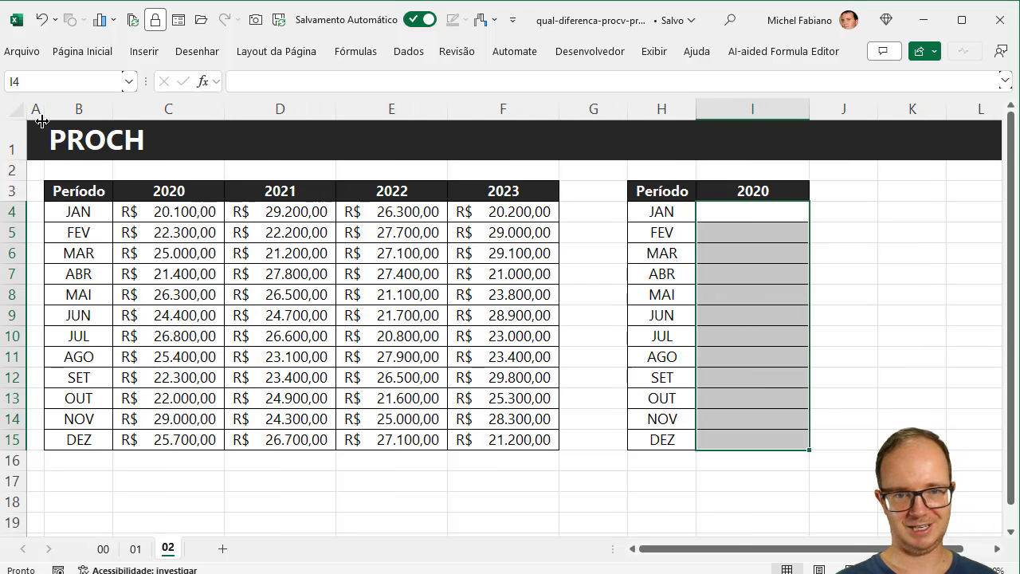
left_click(746, 212)
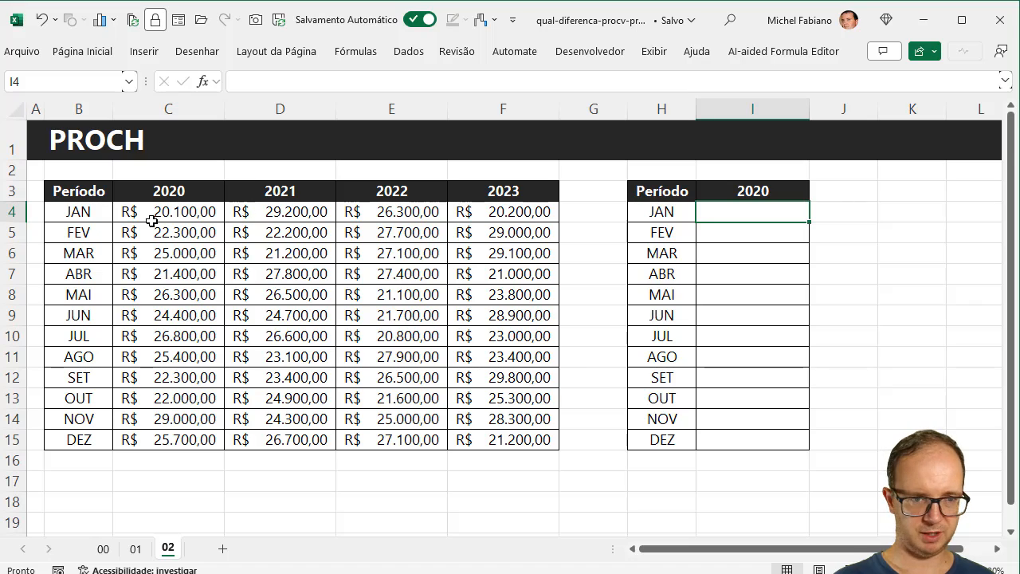
left_click_drag(94, 190, 82, 439)
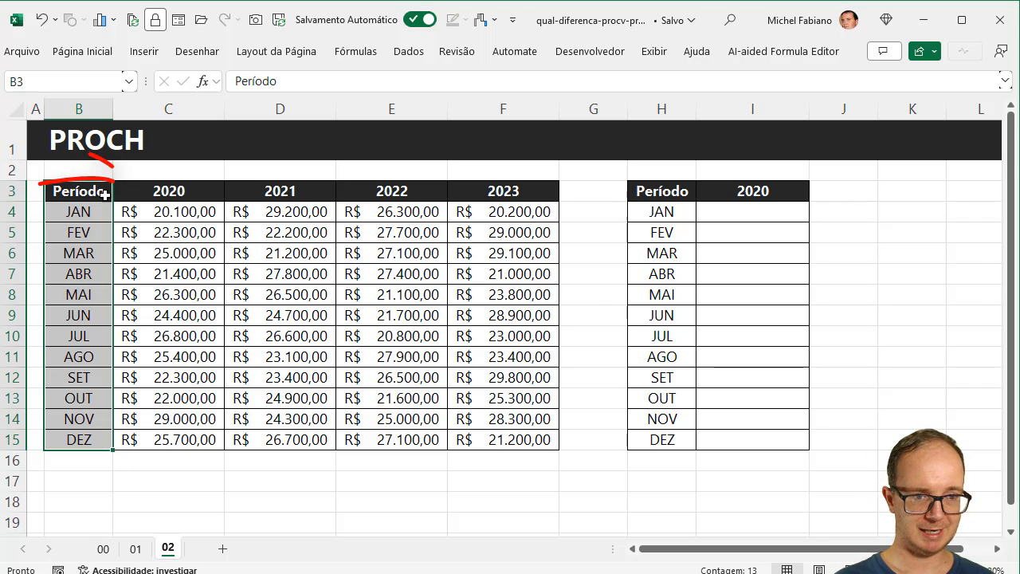
mouse_move(97, 191)
left_mouse_down()
mouse_move(495, 191)
mouse_move(463, 441)
left_mouse_up()
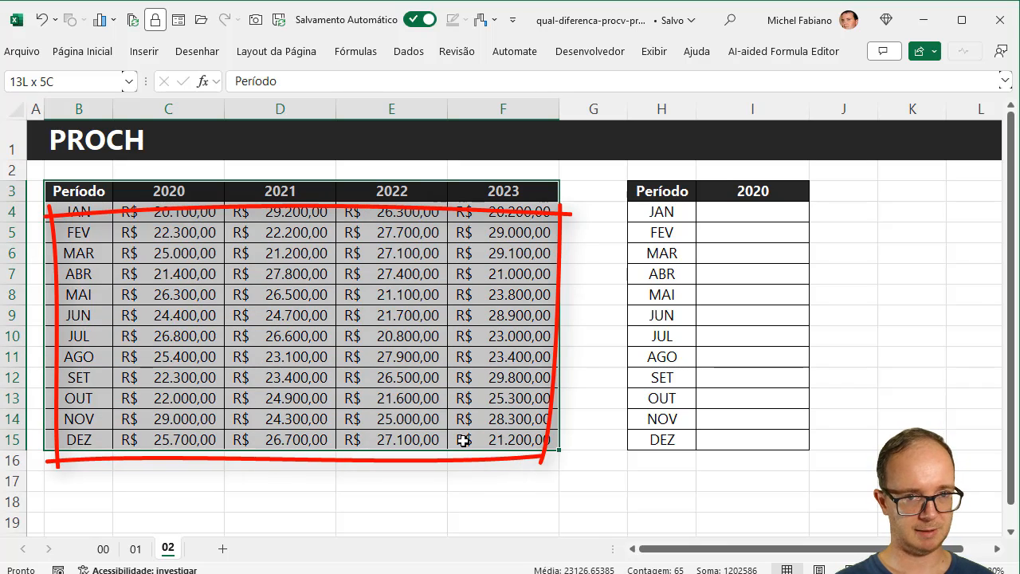
- Enter the formula =PROCH(I3;B3:F15;2;0) in I4 to look up the JAN amount for the year with an exact match
left_click(741, 210)
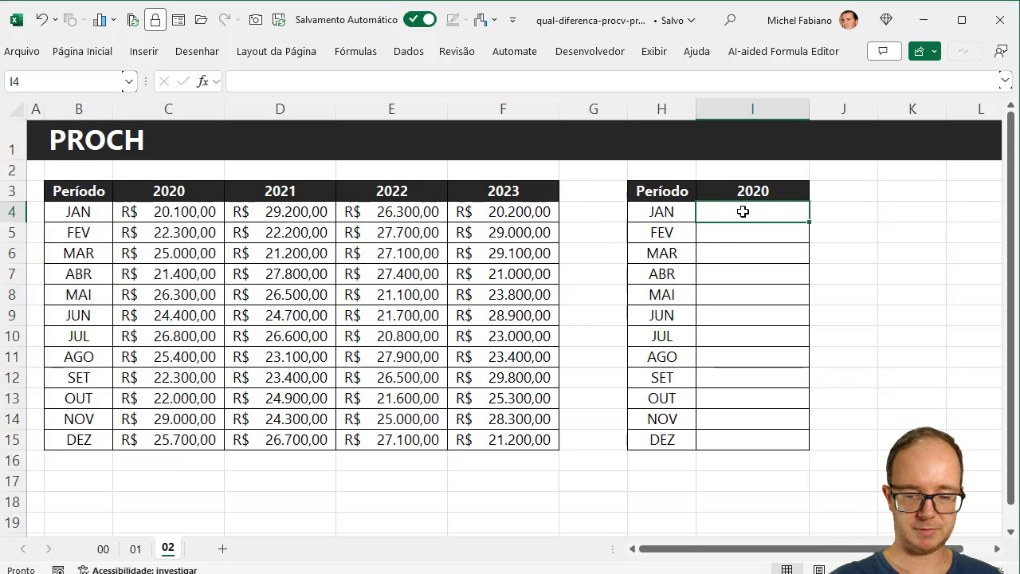
type("=proch")
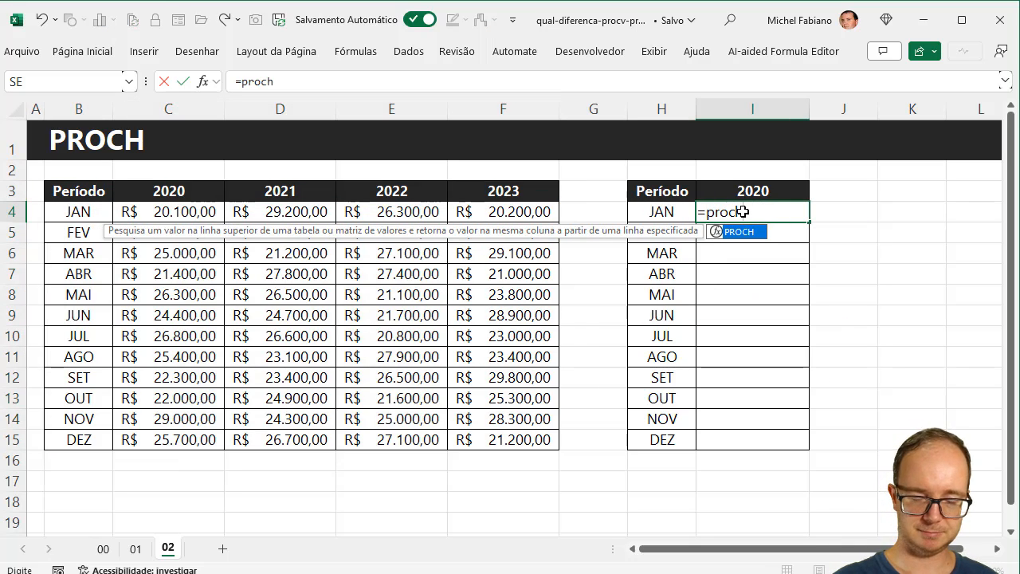
type("(")
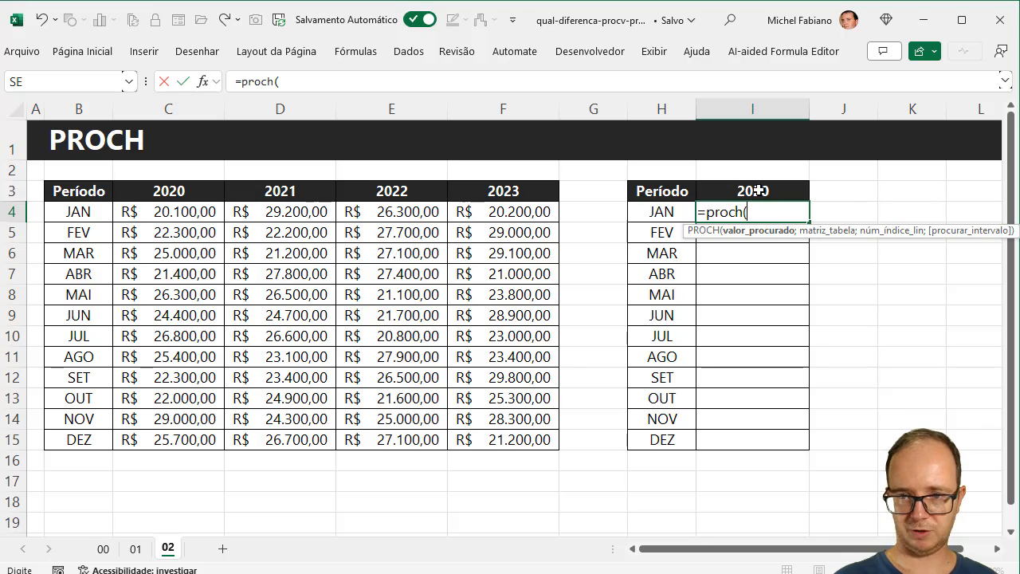
left_click(755, 191)
type(";")
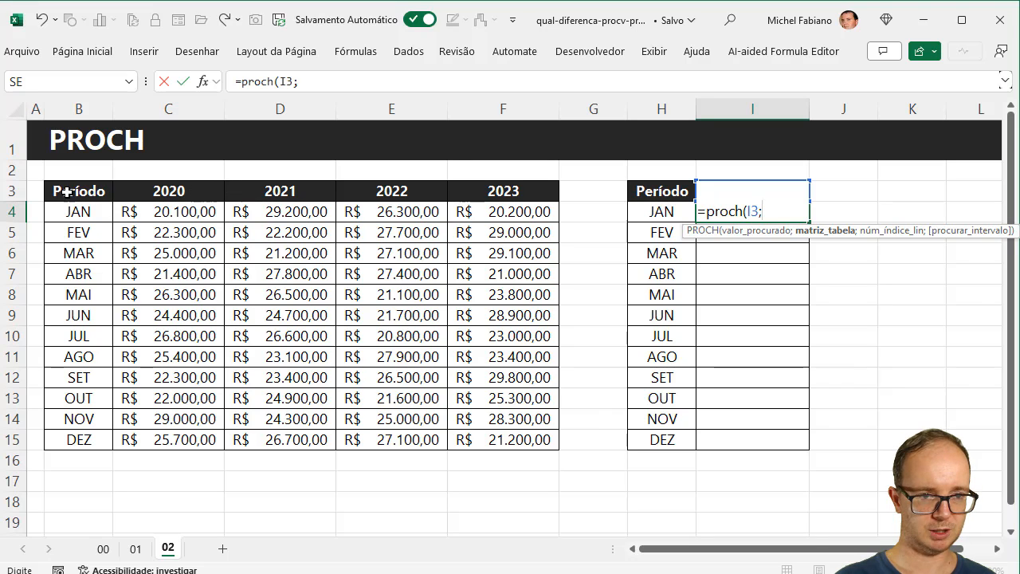
left_click_drag(67, 191, 509, 191)
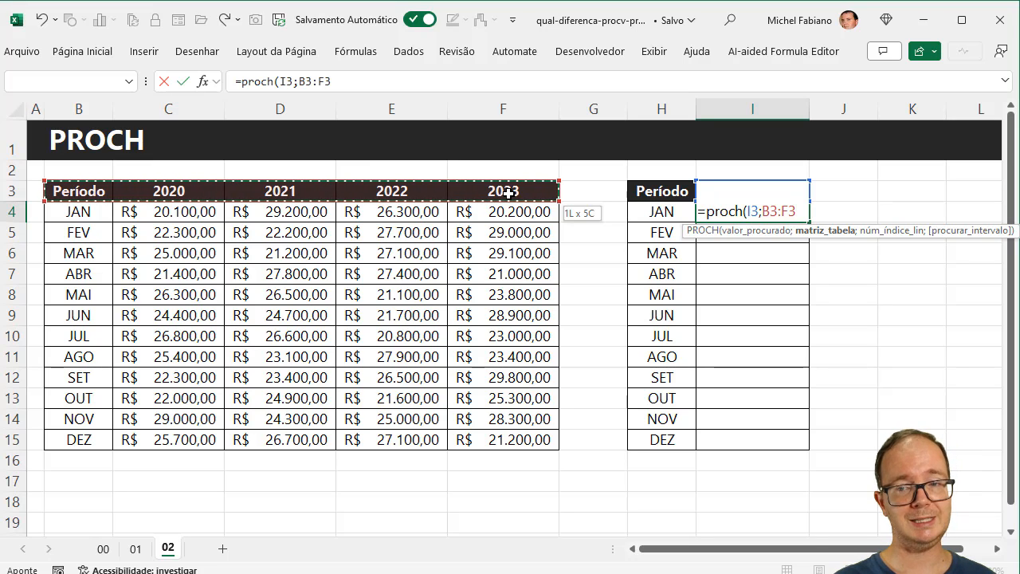
left_click_drag(507, 202, 516, 435)
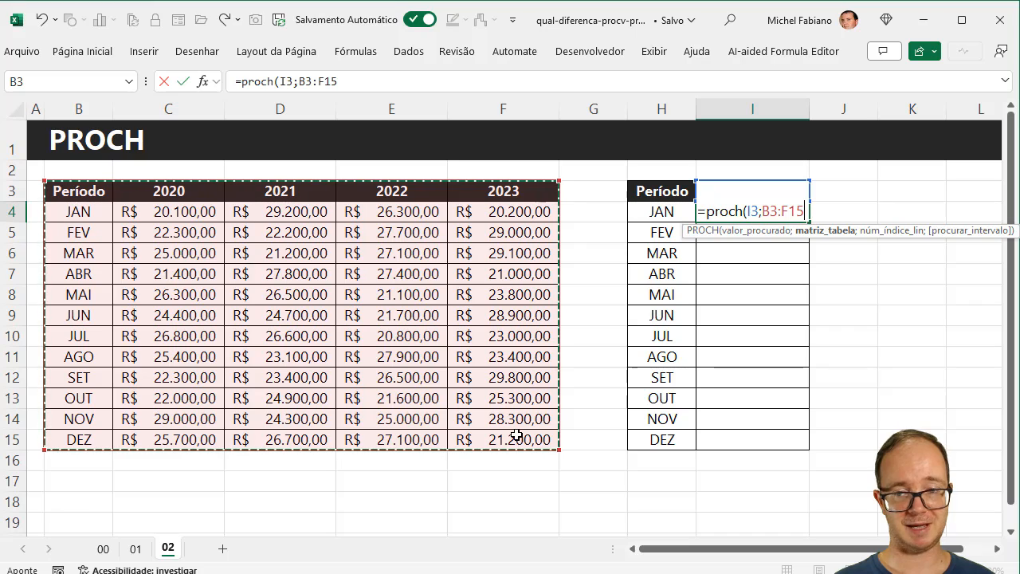
type(";")
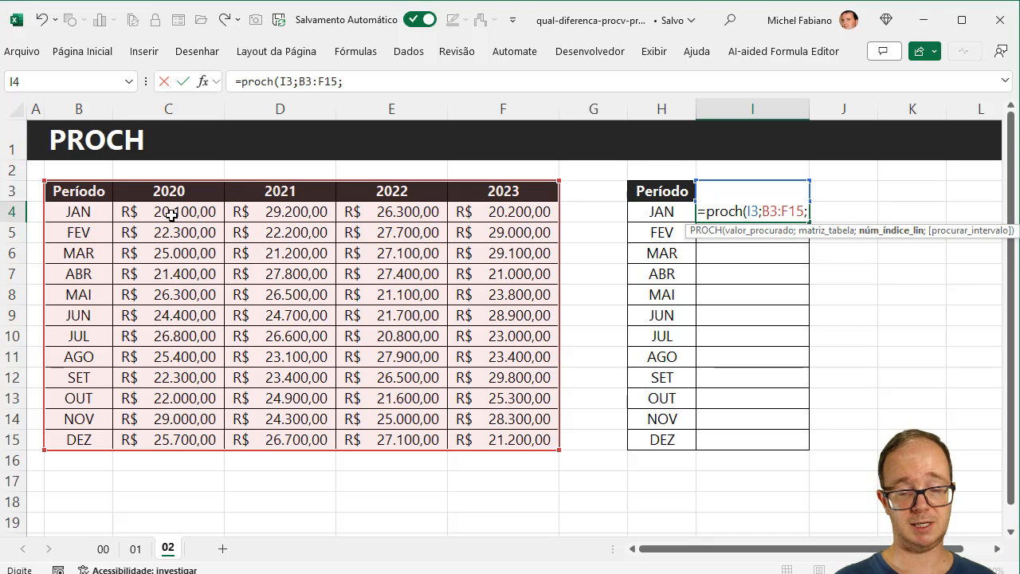
type("2")
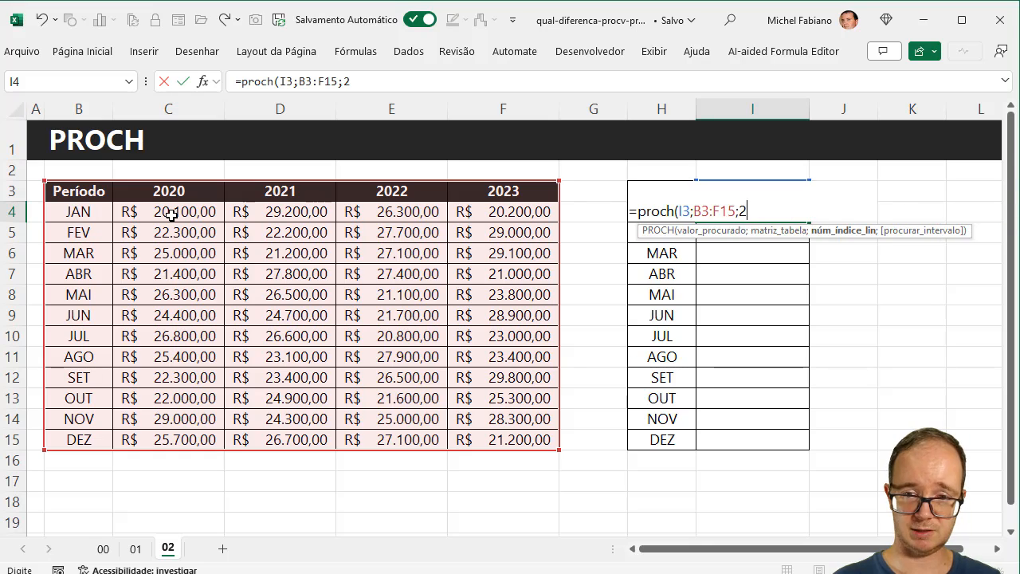
type(";")
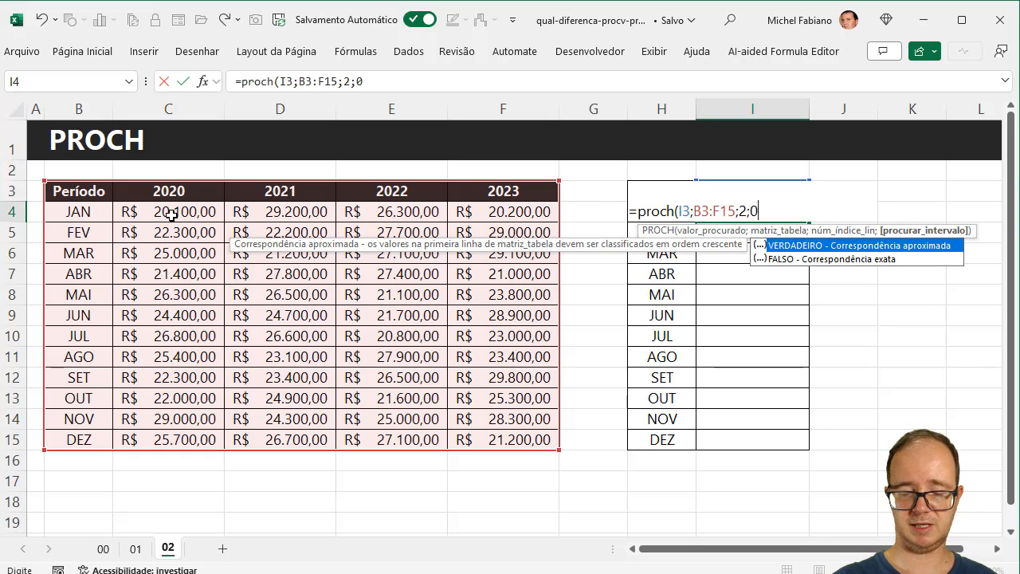
type("0)")
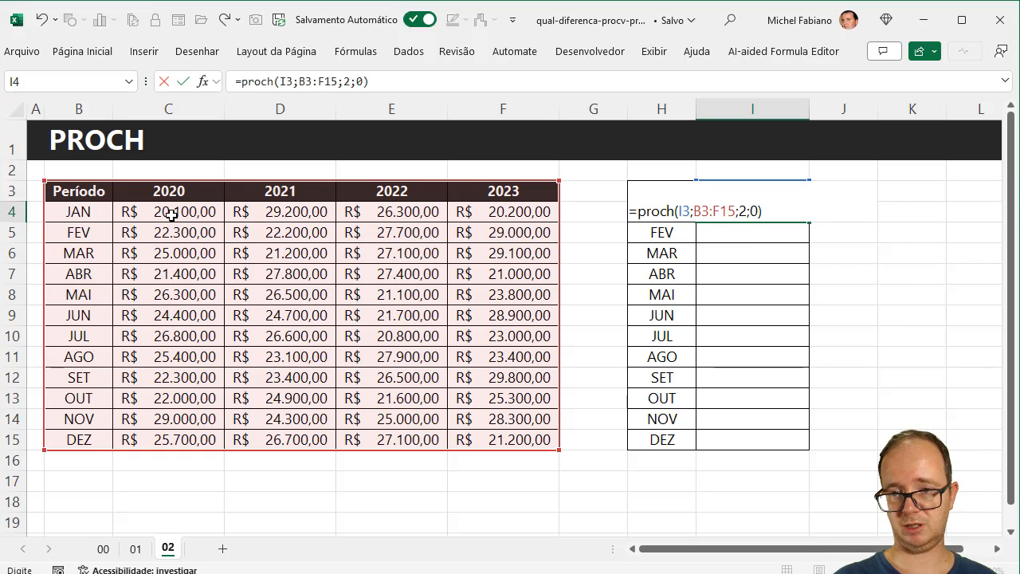
key("Return")
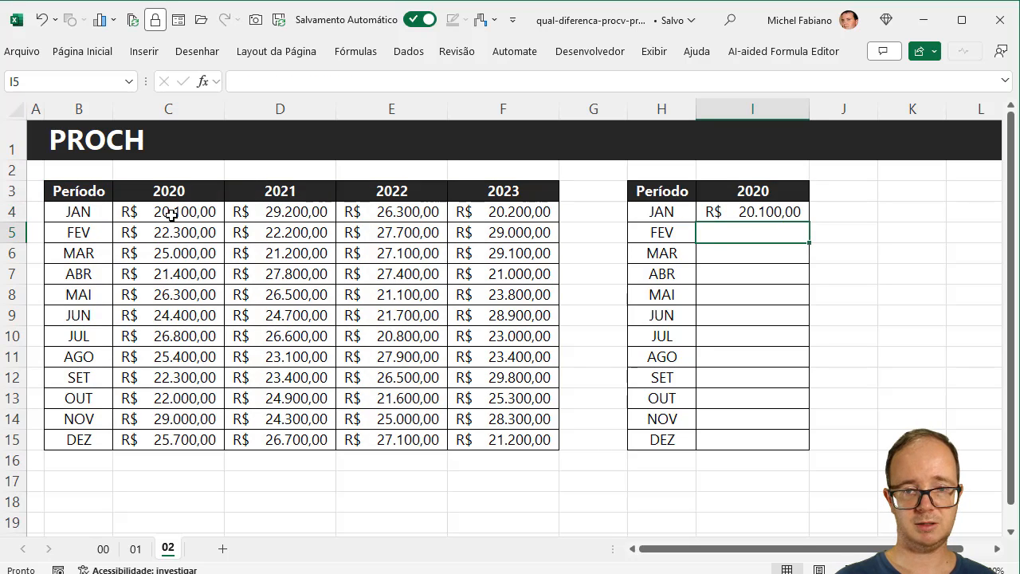
- Test the JAN lookup by entering the years 2021, 2022 and 2023 one after another in cell I3
left_click(749, 192)
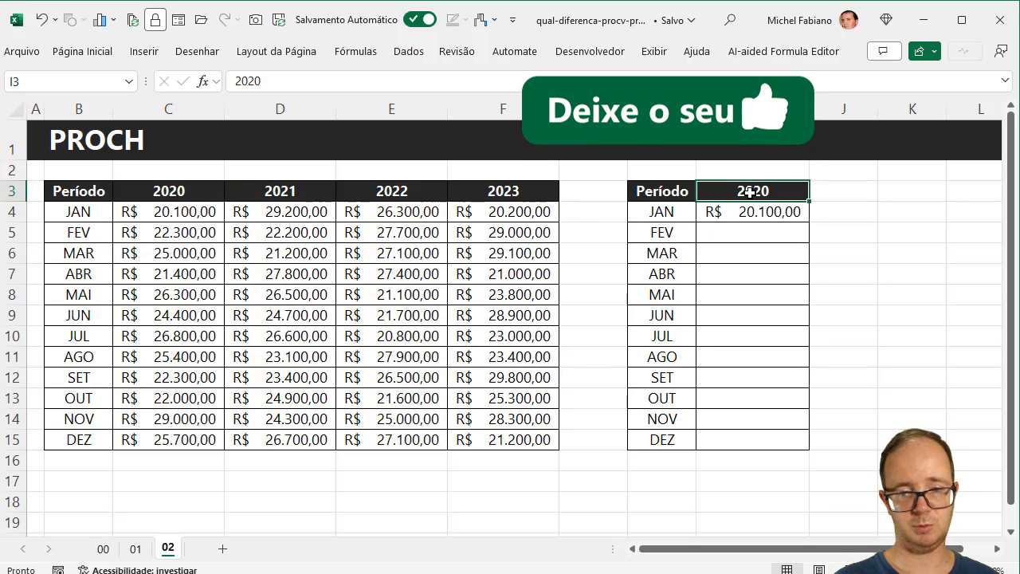
type("2021")
key("Return")
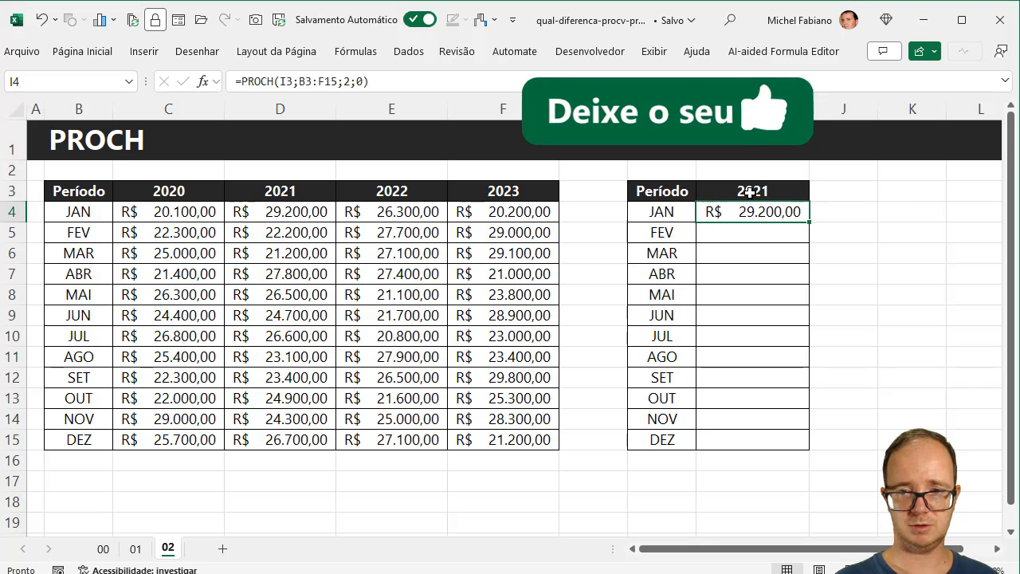
double_click(749, 192)
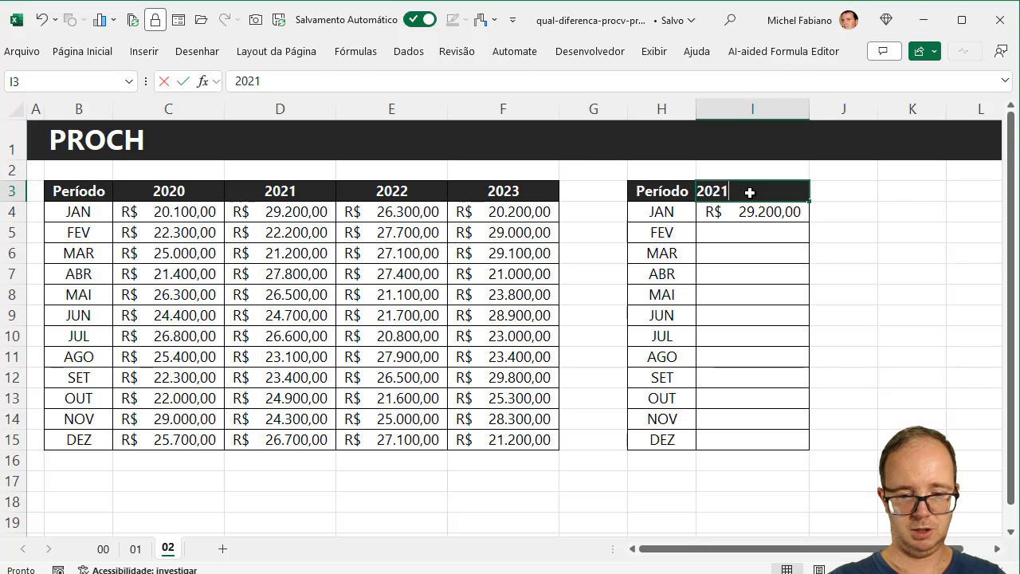
key("BackSpace")
type("2")
key("Return")
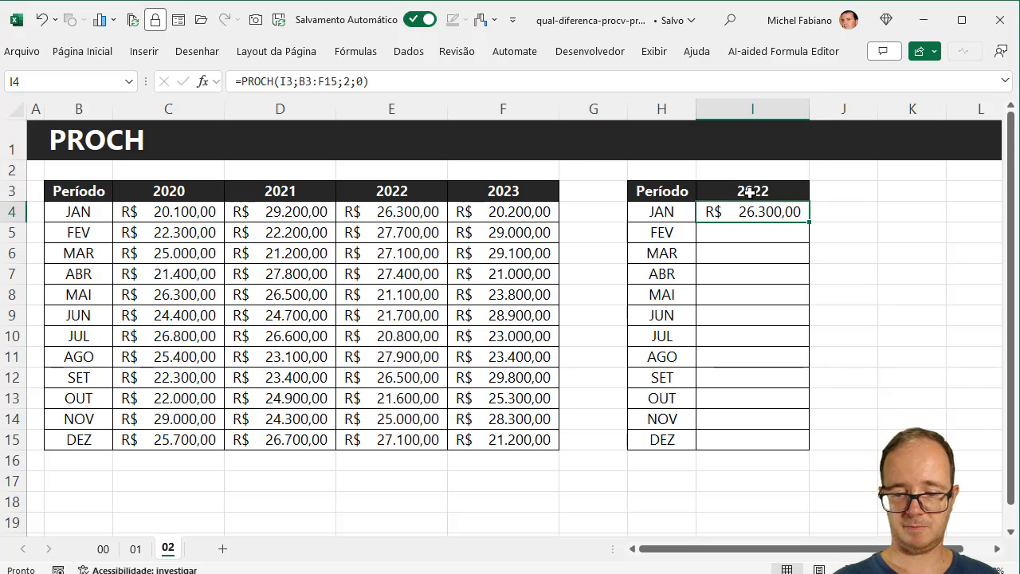
left_click(750, 192)
type("2023")
key("Return")
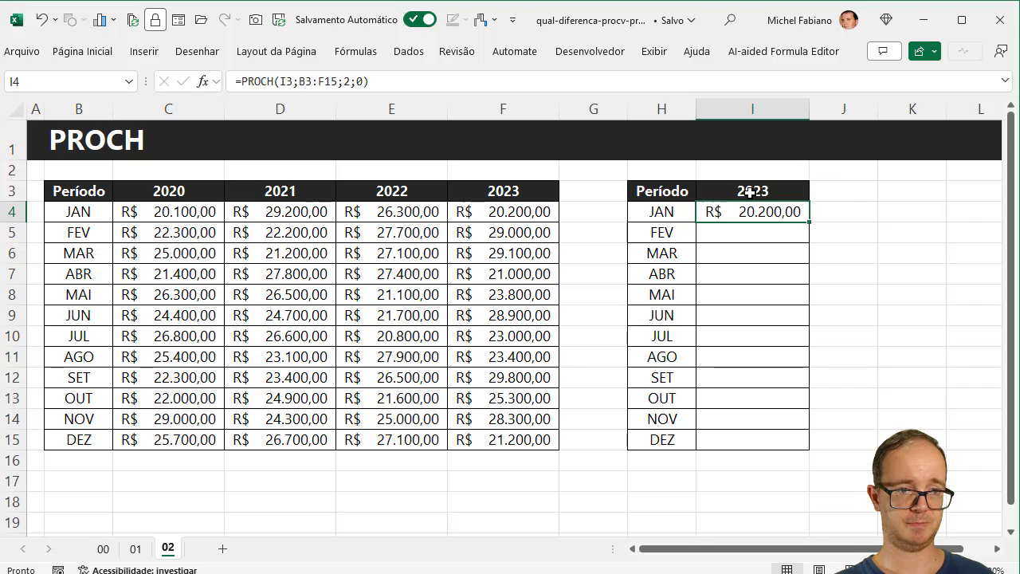
- Enter the formula =PROCH(I3;B3:F15;3;0) in I5 to look up the FEV amount for the year with an exact match
key("Down")
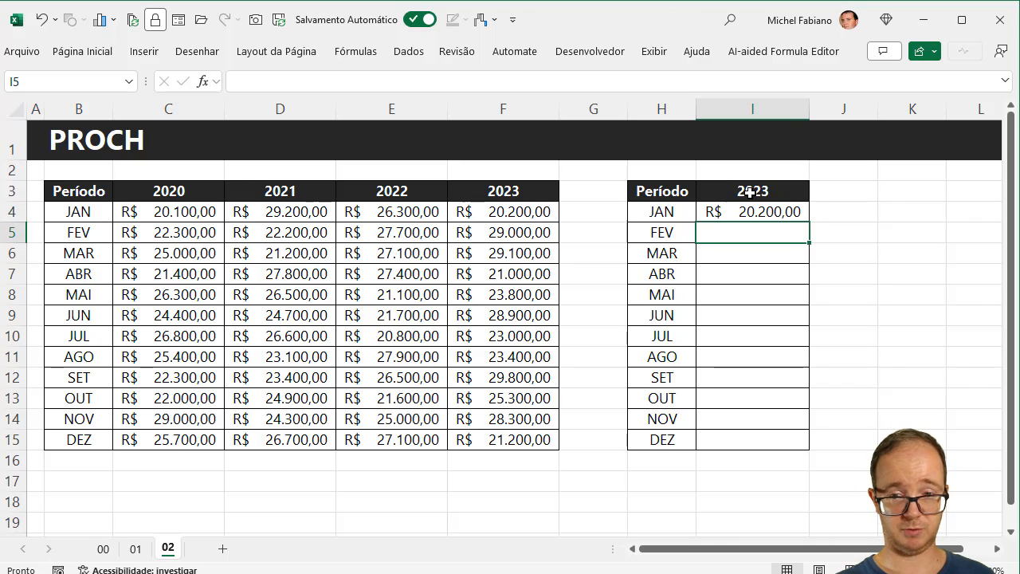
type("=proc")
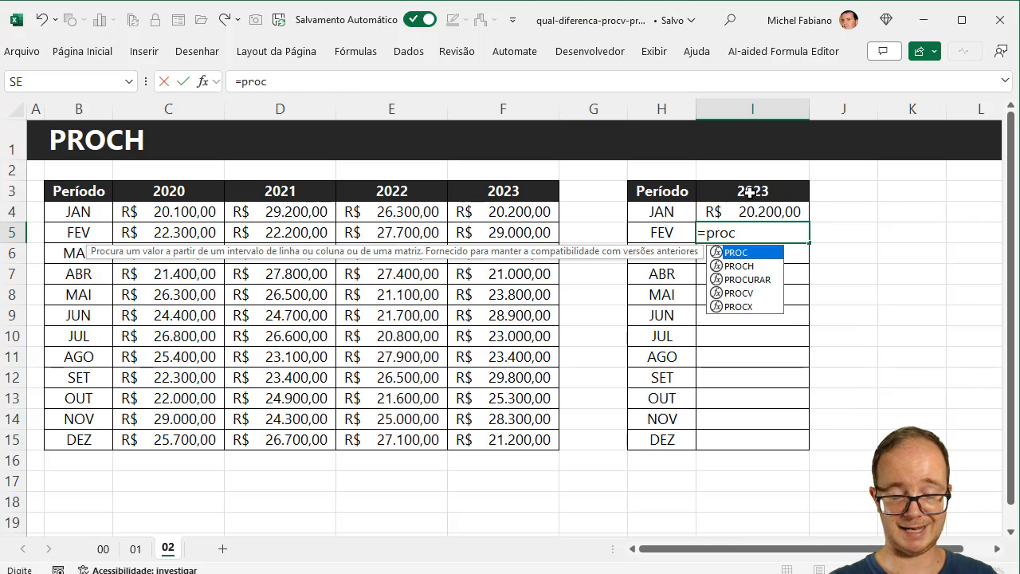
type("h(")
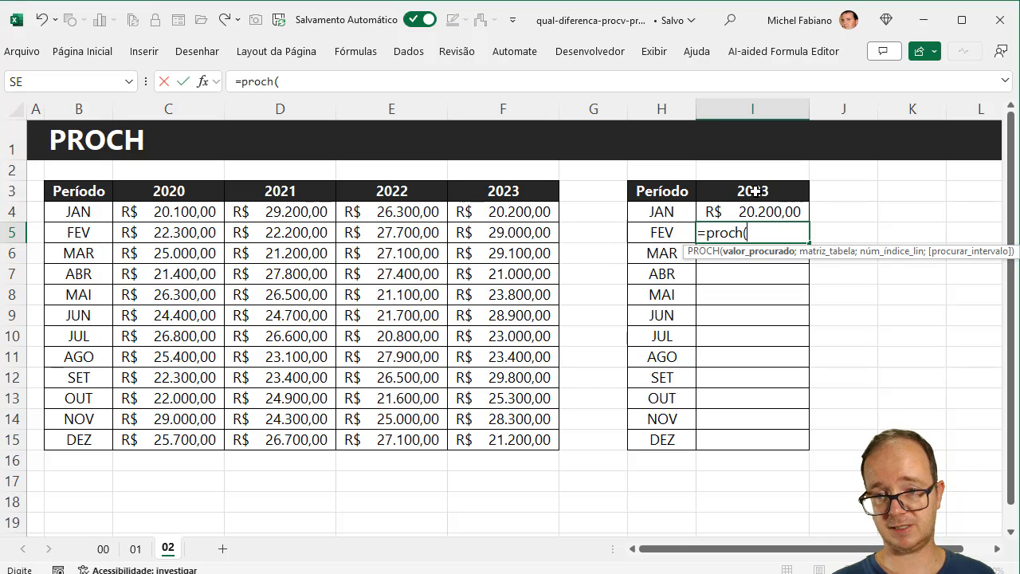
left_click(754, 191)
type(";")
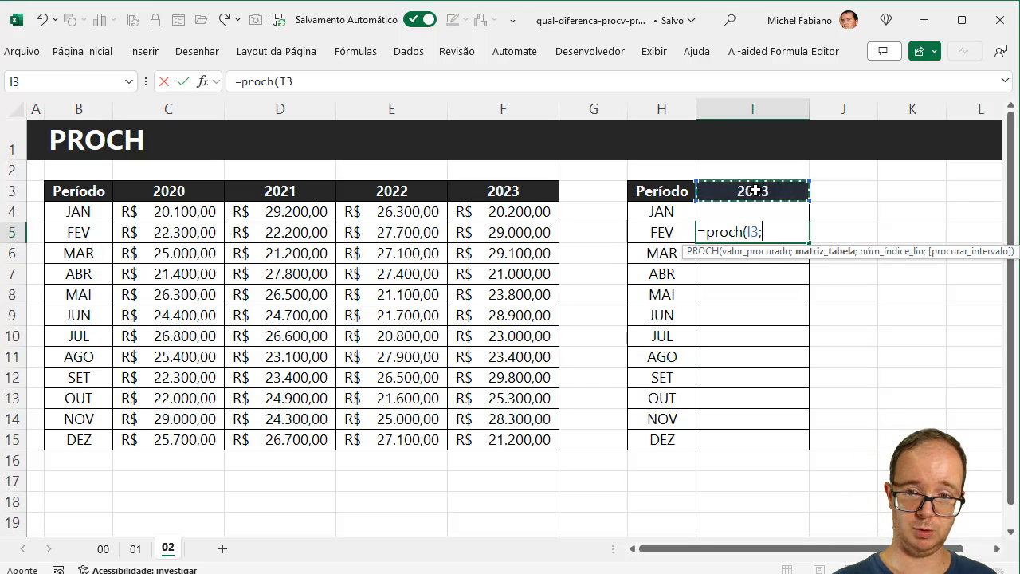
left_click(100, 189)
left_click_drag(99, 189, 507, 436)
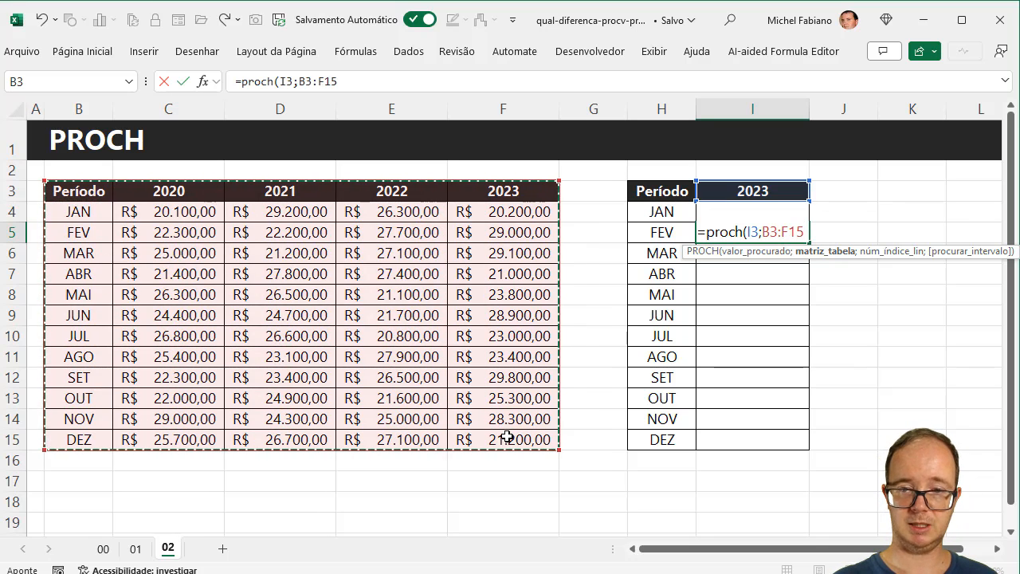
type(";")
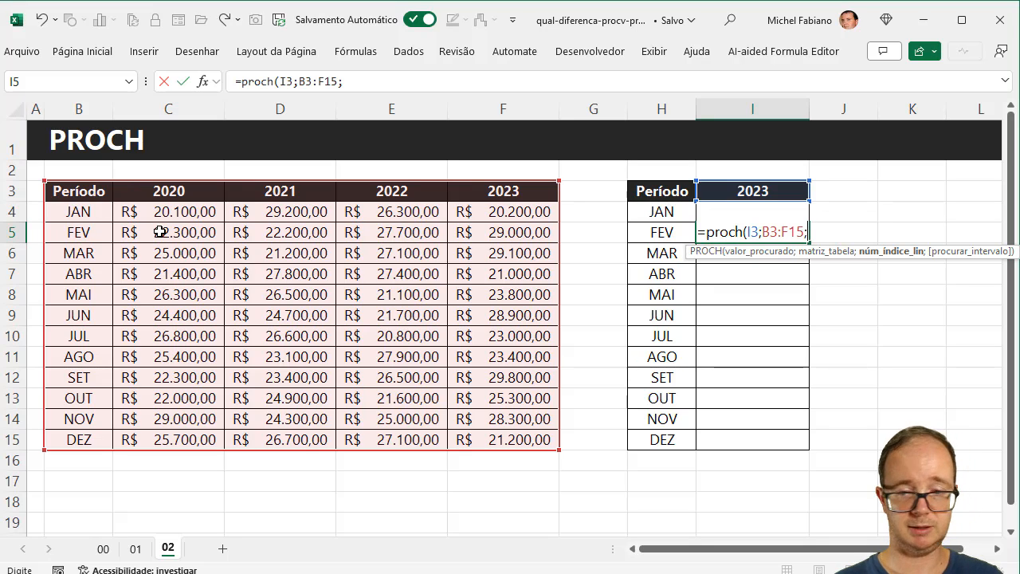
type("3")
type(";0")
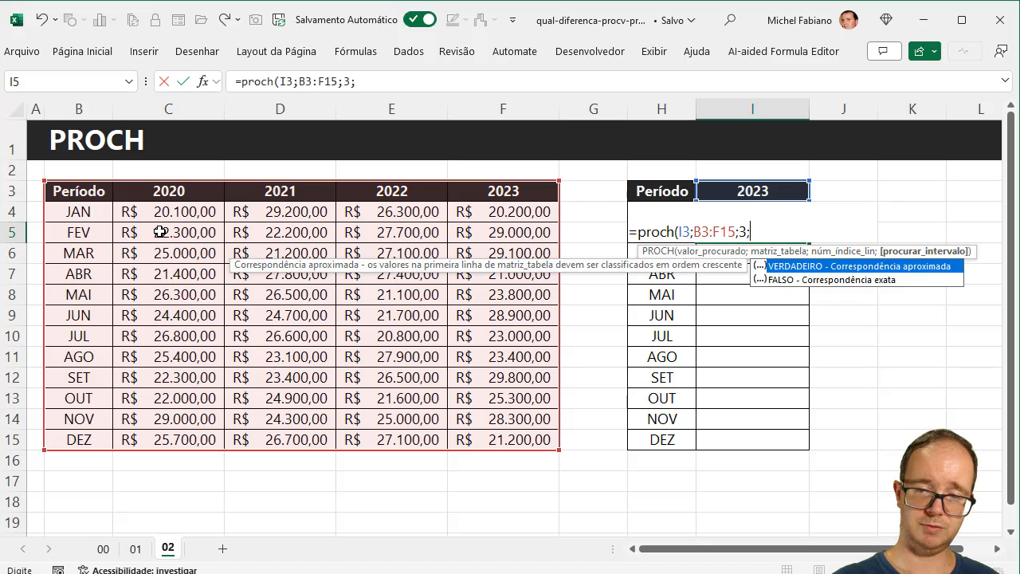
type(")")
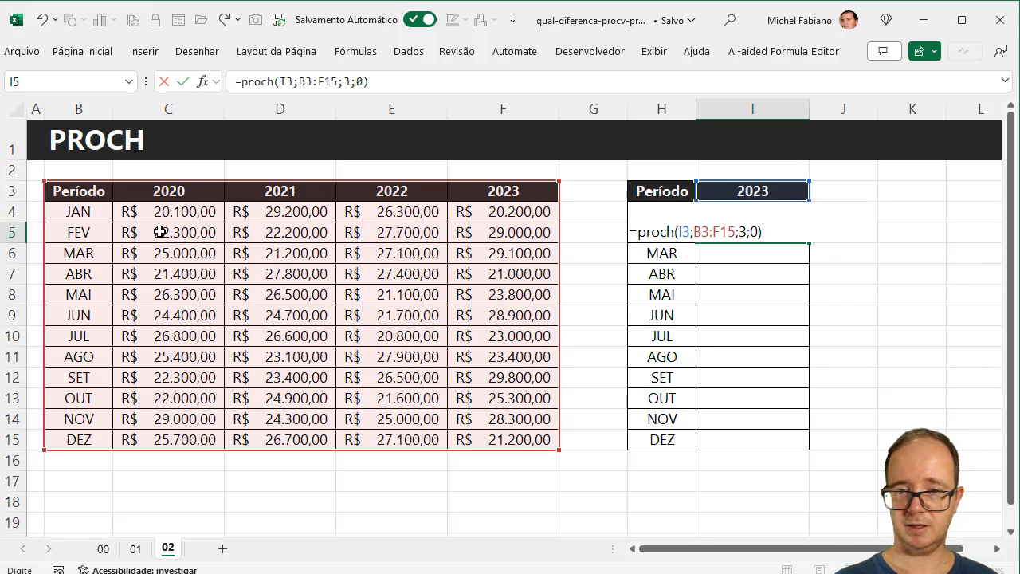
key("Return")
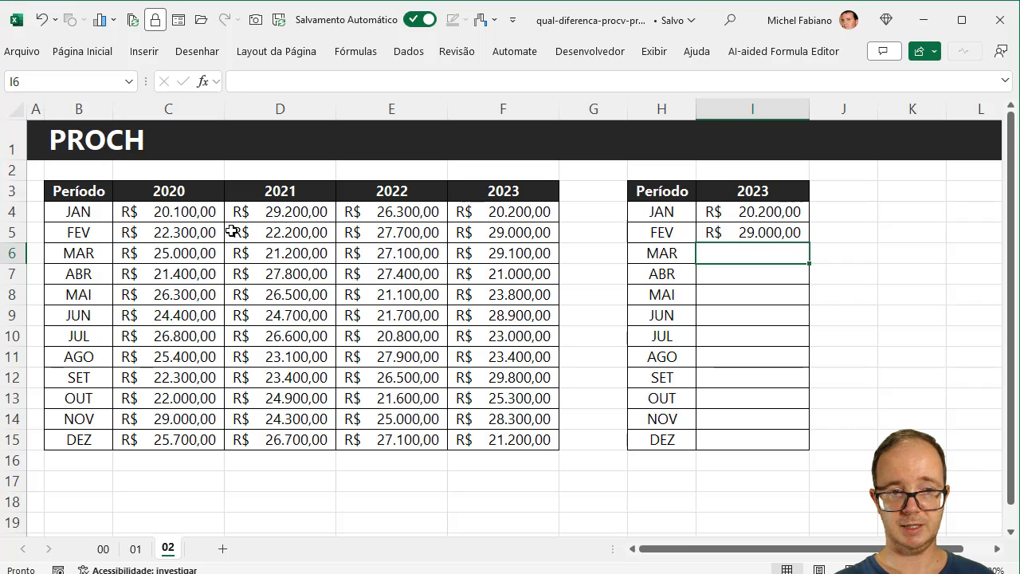
- Compare the horizontal header row B3:F3 on sheet 02 with the vertical ID column B3:B13 on sheet 01
left_click_drag(89, 196, 489, 199)
left_click_drag(95, 195, 518, 188)
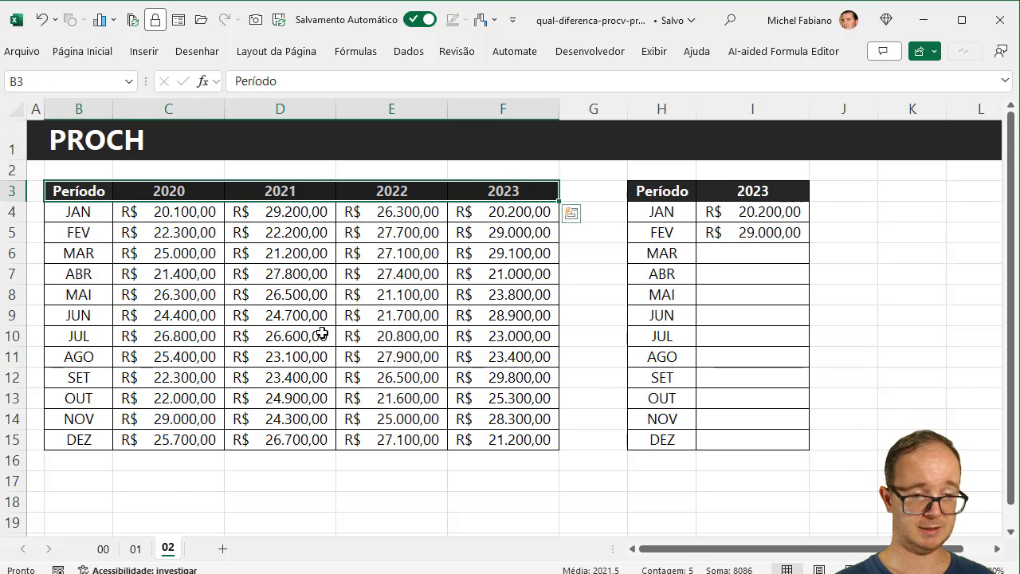
left_click(136, 549)
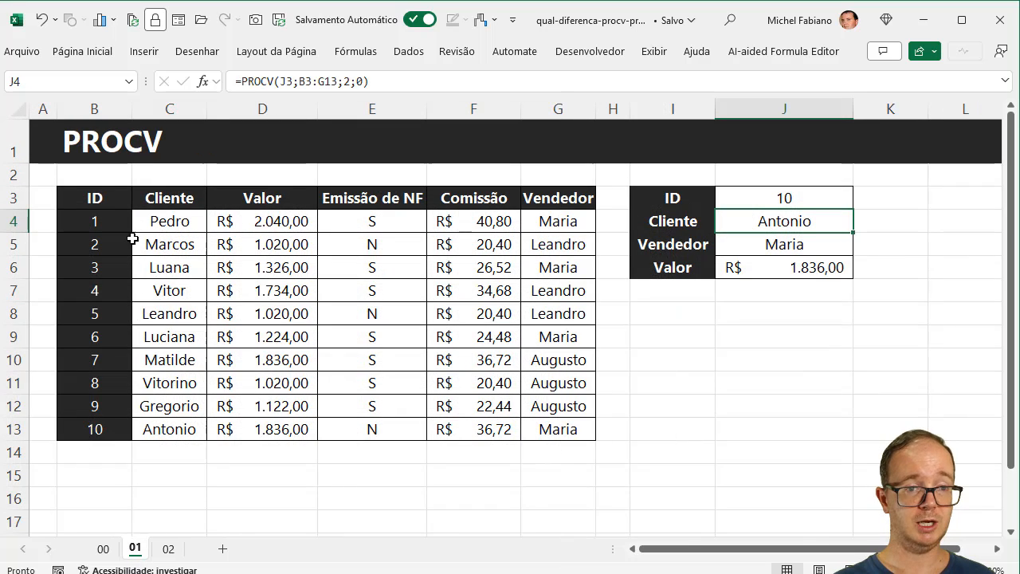
left_click_drag(94, 198, 86, 423)
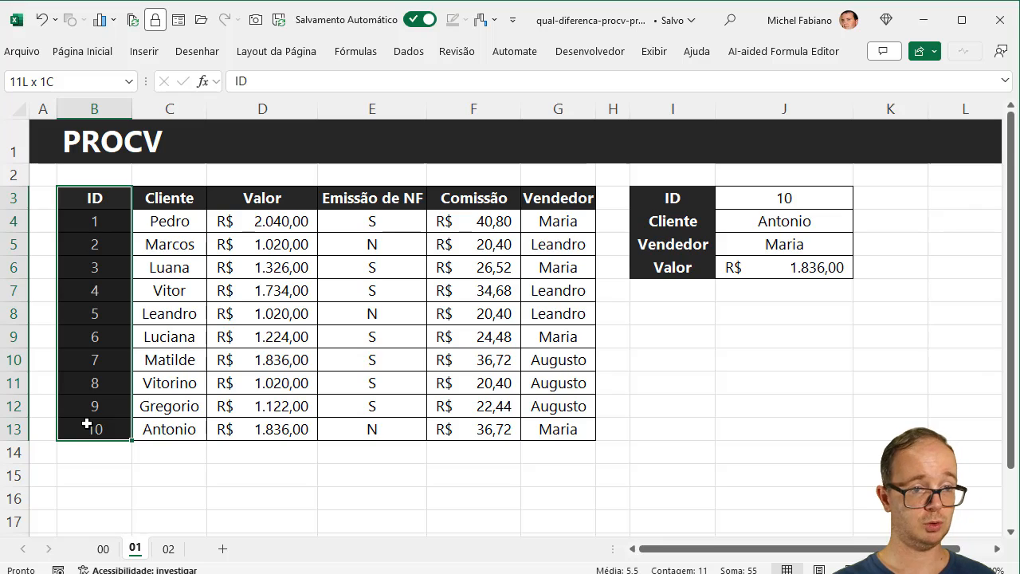
left_click_drag(86, 424, 88, 430)
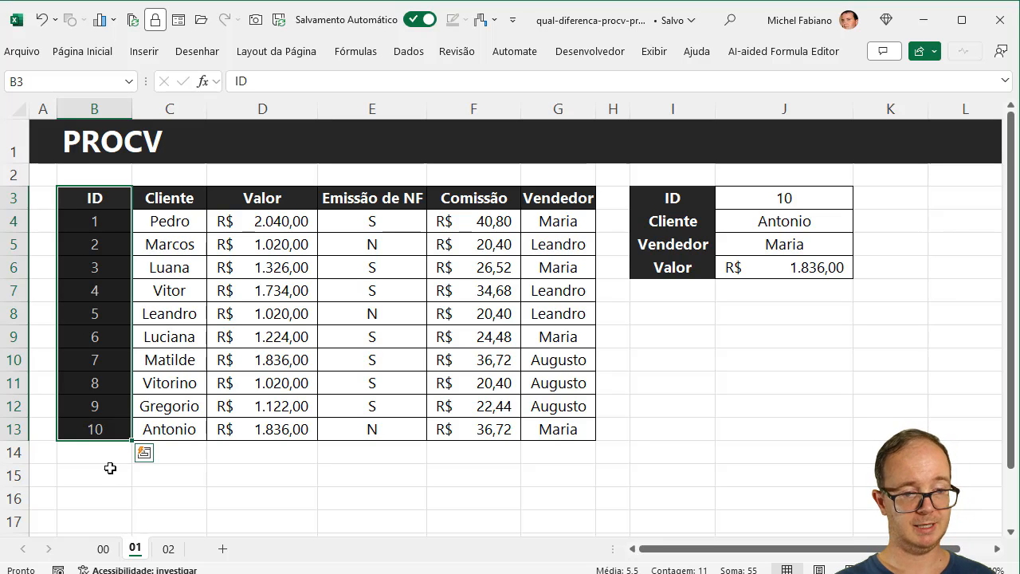
left_click(168, 549)
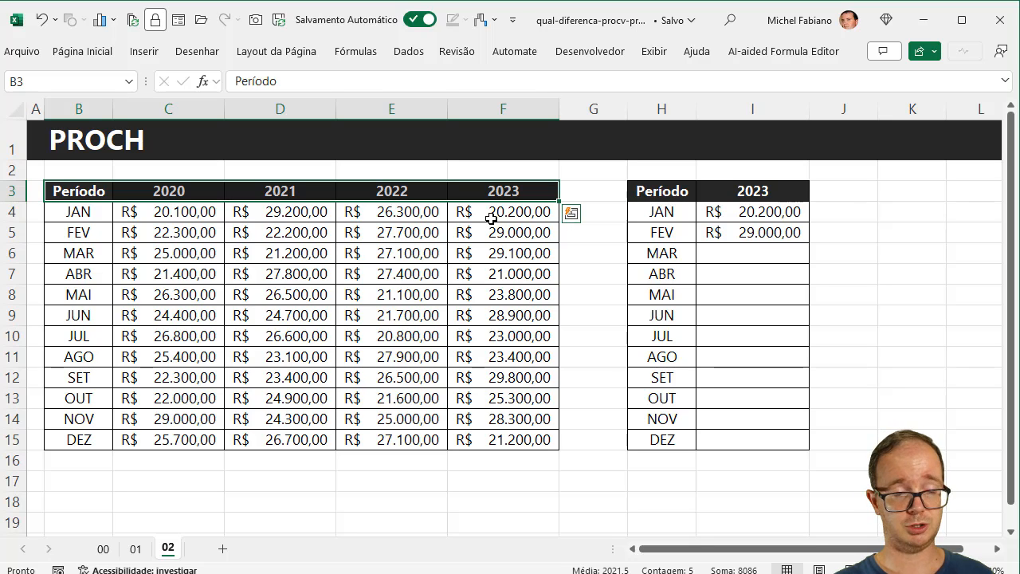
left_click(136, 548)
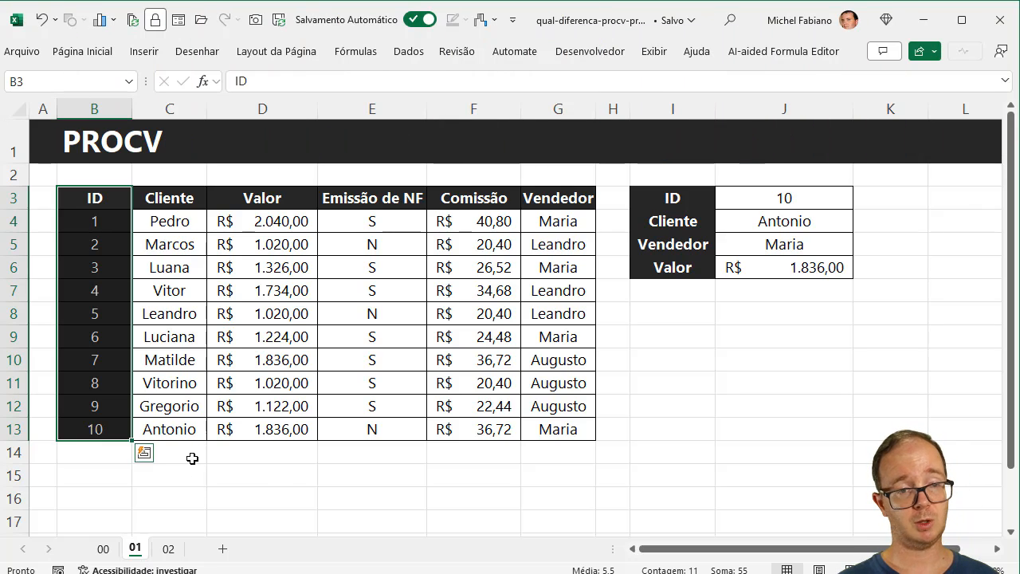
left_click(167, 549)
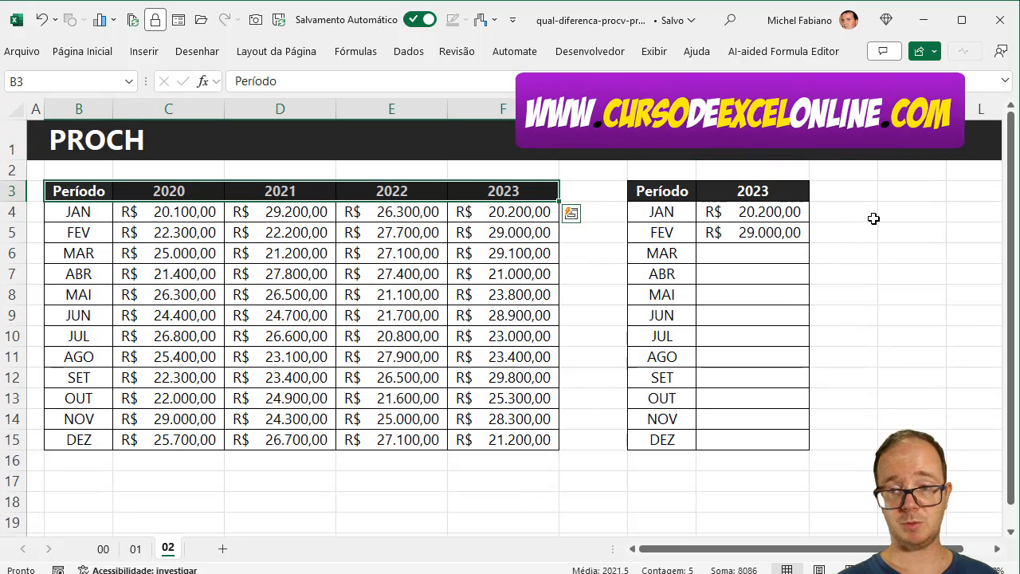
left_click(900, 192)
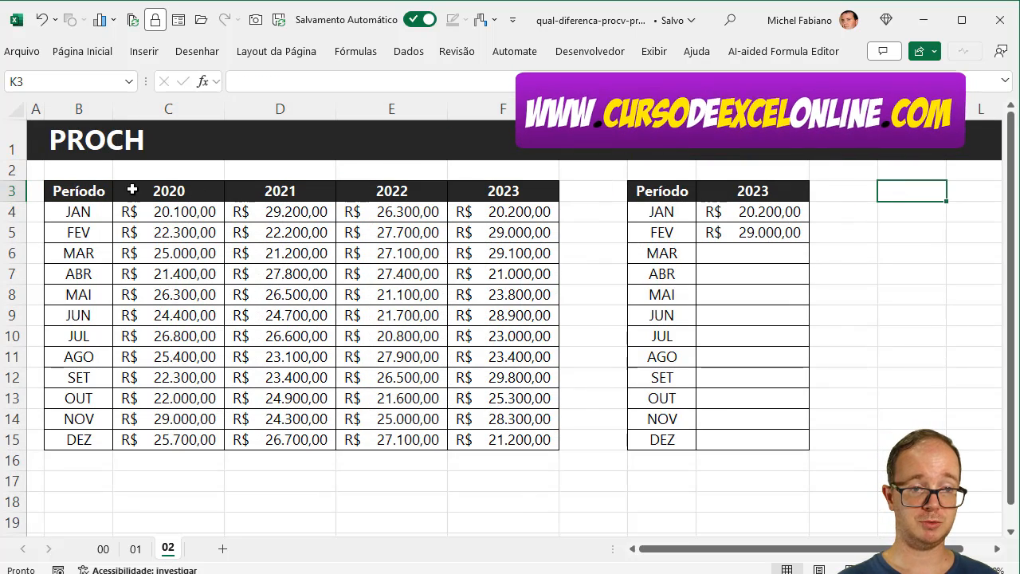
- Duplicate sheet 02, placing the copy after it, and change the copy's title in B1 to PROCV
left_click_drag(168, 549, 198, 551)
left_click(137, 136)
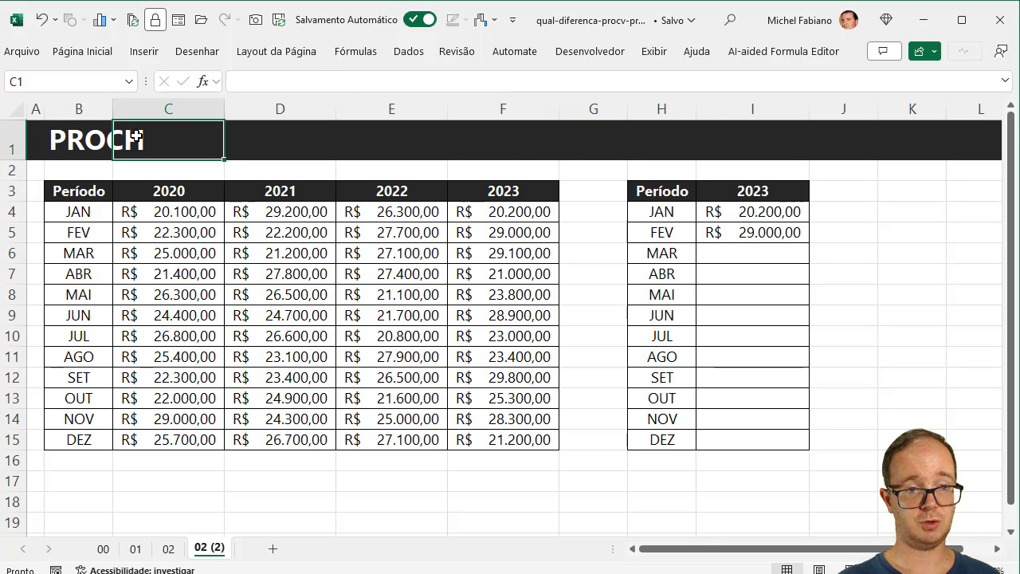
left_click(69, 141)
left_click(331, 83)
key("BackSpace")
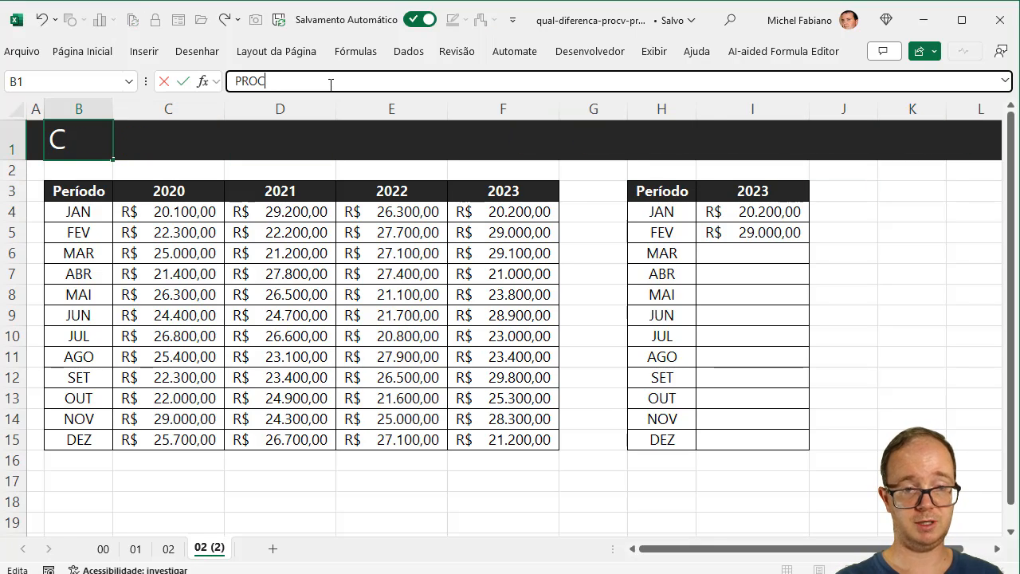
type("V")
key("Return")
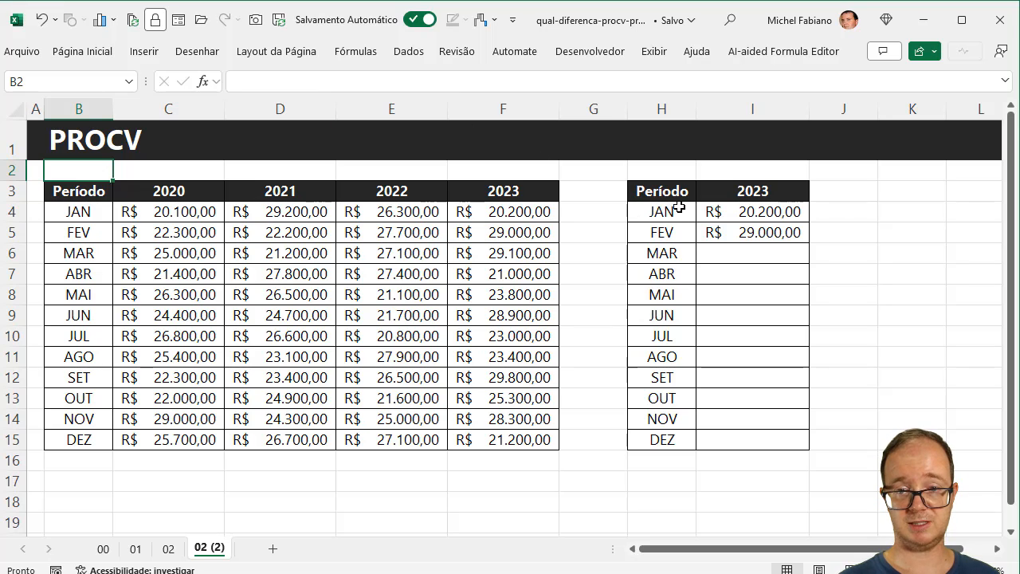
- Replace the year in lookup header cell I3 with the month JAN
left_click(737, 192)
type("JAN")
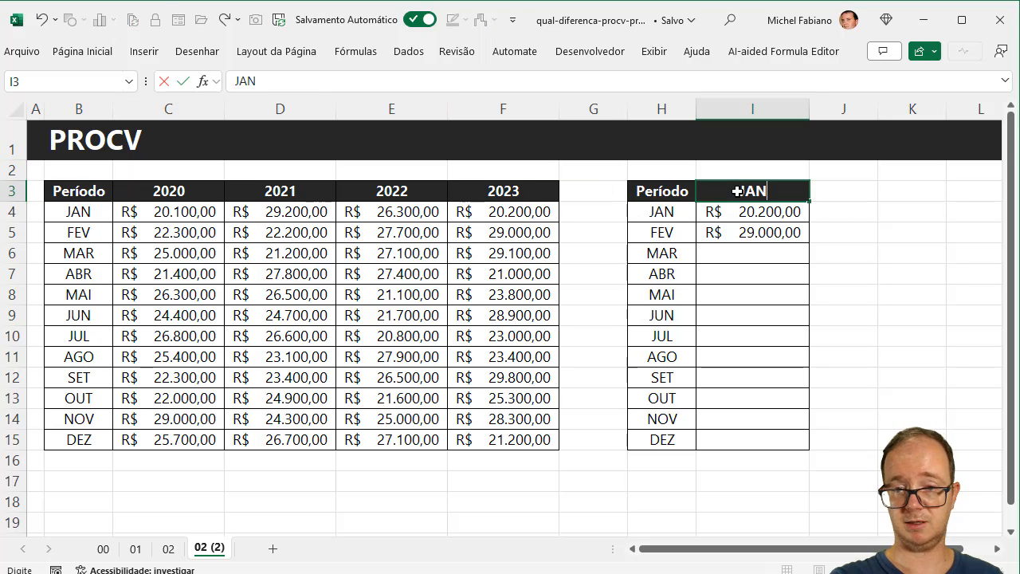
key("Return")
- Clear the month labels and PROCH formulas from H4:I15
key("Left")
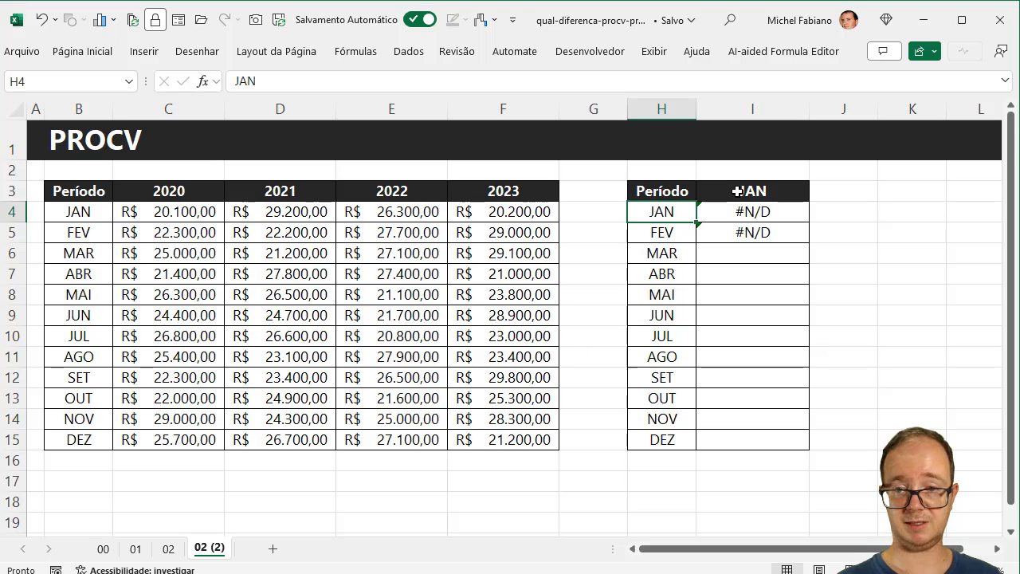
key("shift+Right")
key("shift+Down")
key("shift+Down")
key("shift+Down")
key("shift+Down")
key("shift+Down")
key("shift+Down")
key("shift+Down")
key("shift+Down")
key("shift+Down")
key("shift+Down")
key("shift+Down")
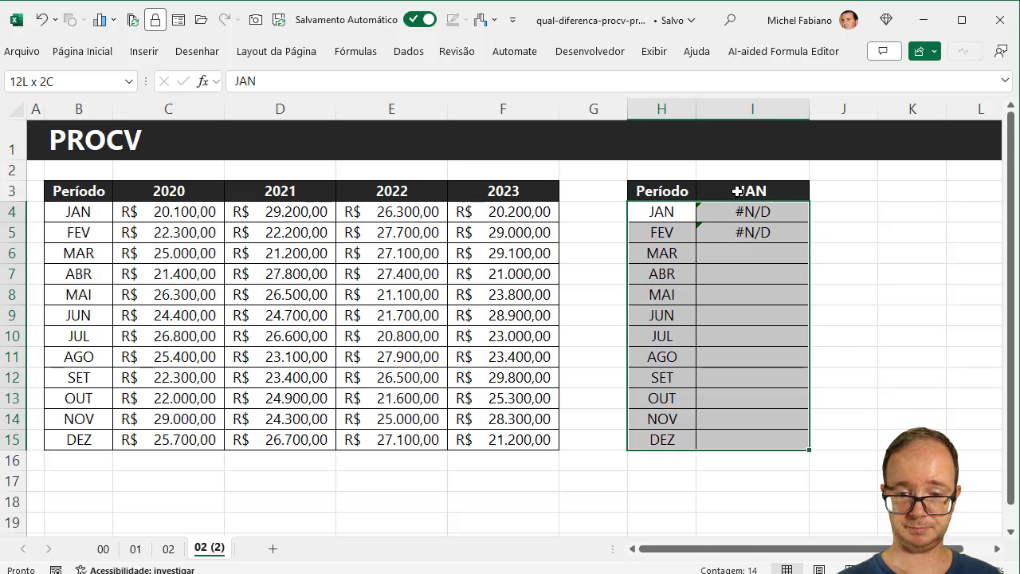
key("Delete")
- Fill H4:H7 with the years 2020, 2021, 2022 and 2023 as the lookup table's row labels
left_click(668, 208)
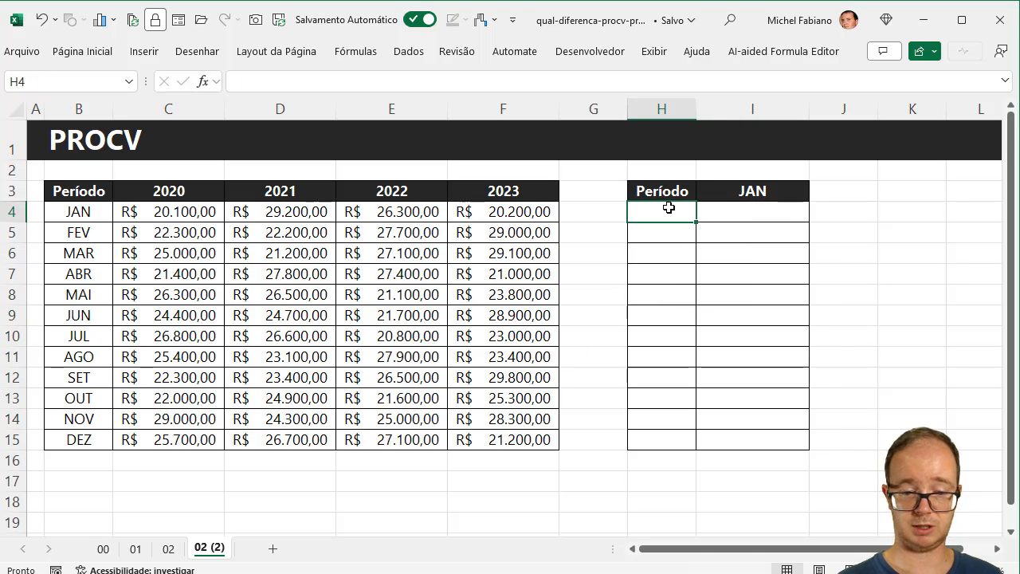
type("2020")
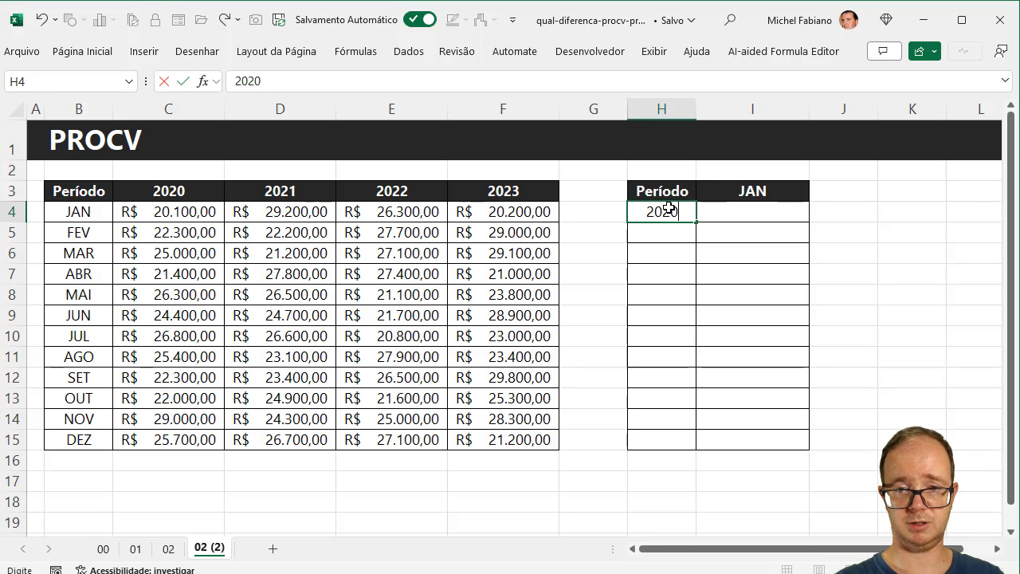
key("Return")
type("2021")
key("Return")
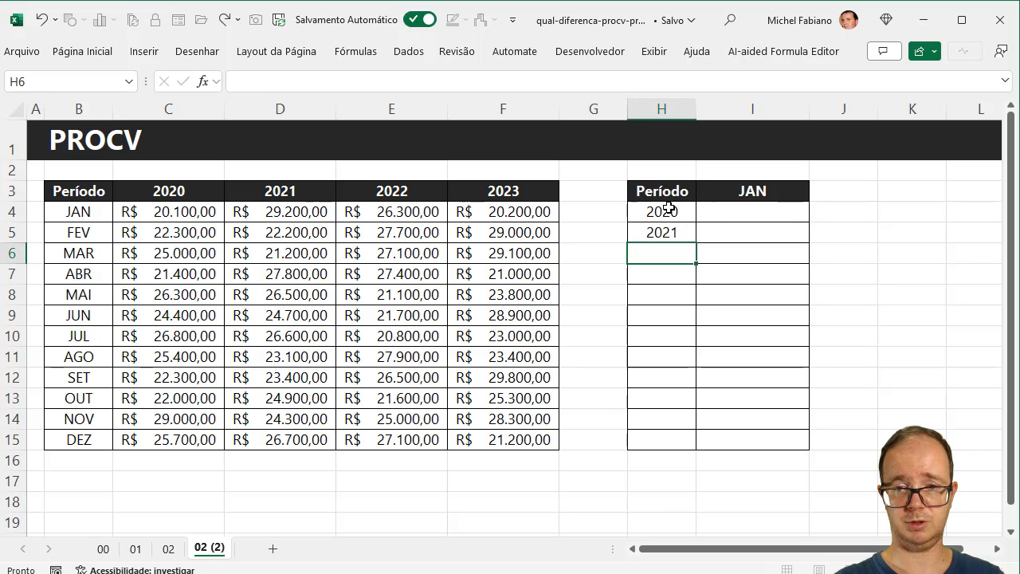
type("2023")
key("Return")
type("2023")
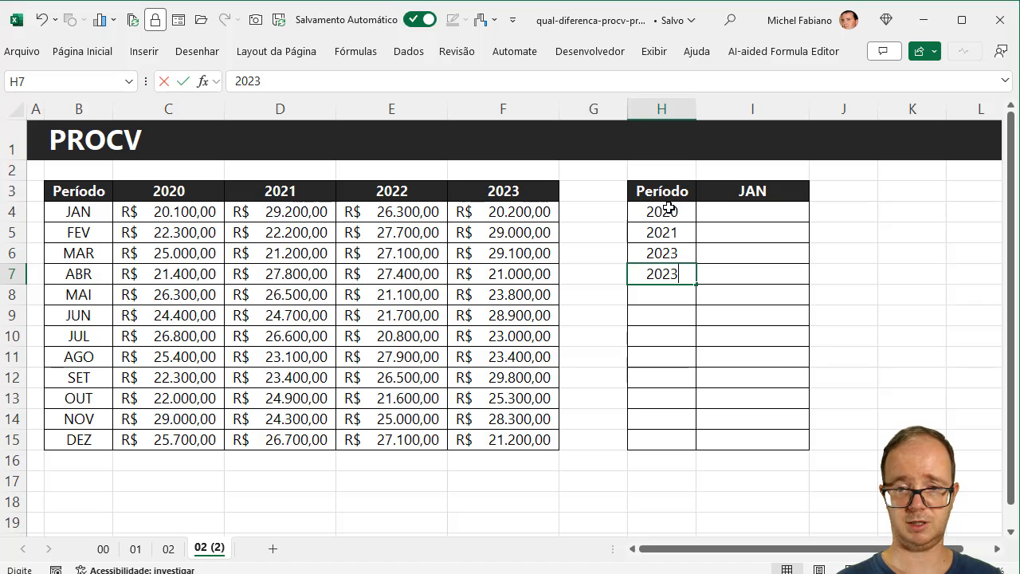
key("Return")
key("Up")
key("Up")
type("2022")
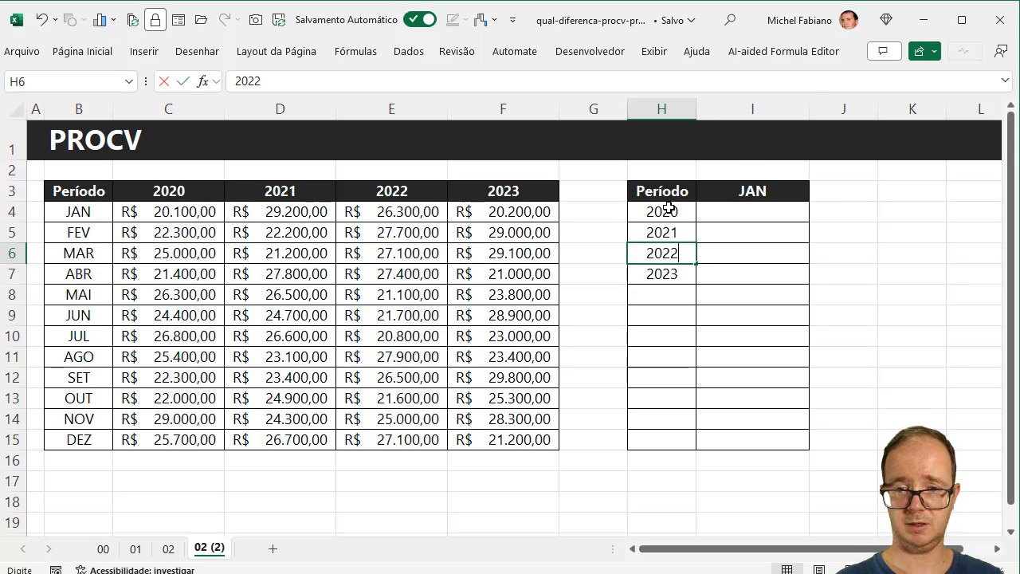
key("Right")
- Enter the formula =PROCV(I3;B3:F15;2;0) in I4 to look up January's 2020 amount with an exact match
key("Up")
key("Up")
type("=procv(")
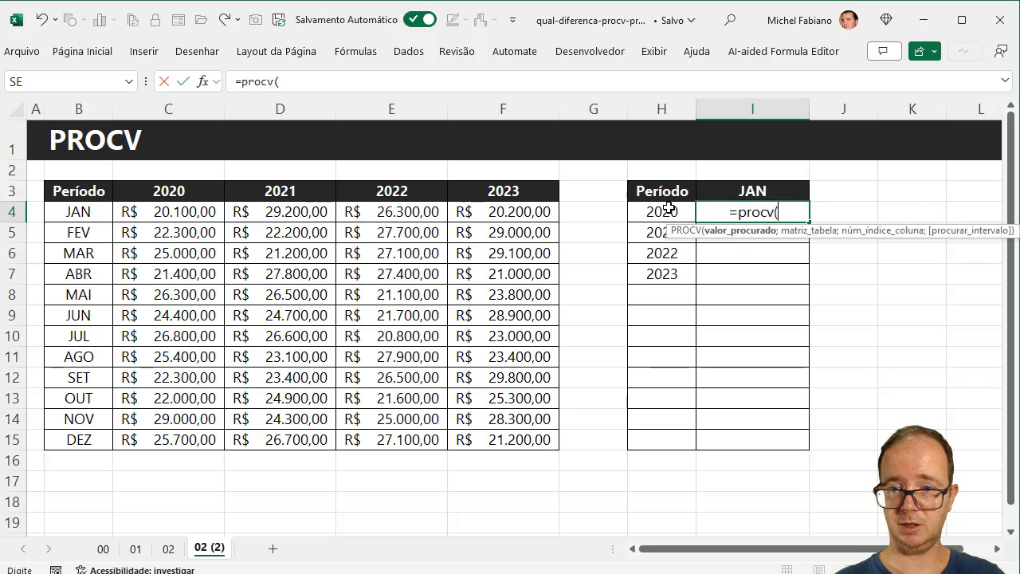
key("Up")
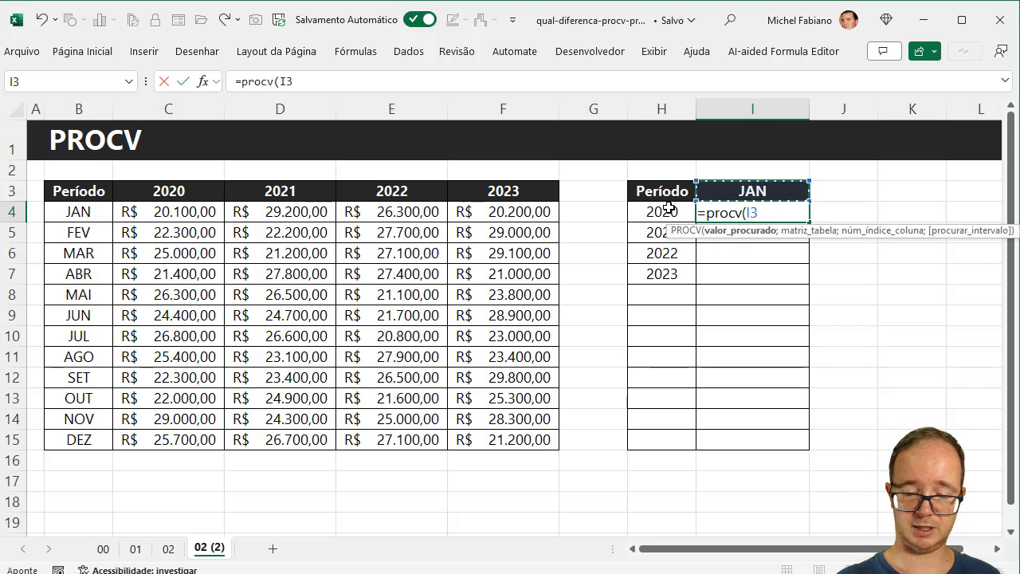
type(";")
left_click(91, 191)
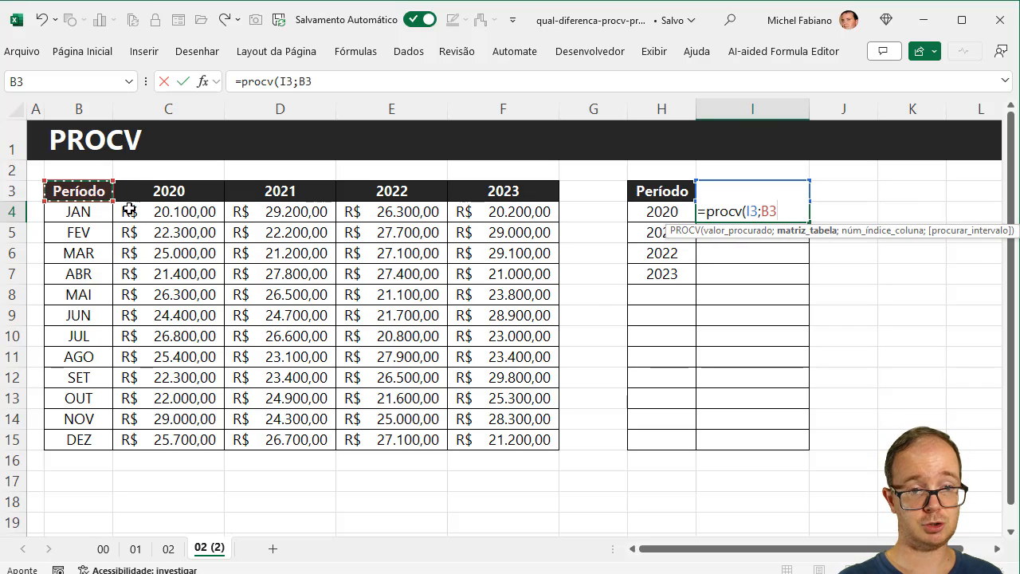
mouse_move(128, 209)
left_mouse_down()
mouse_move(460, 378)
mouse_move(464, 430)
left_mouse_up()
type(";")
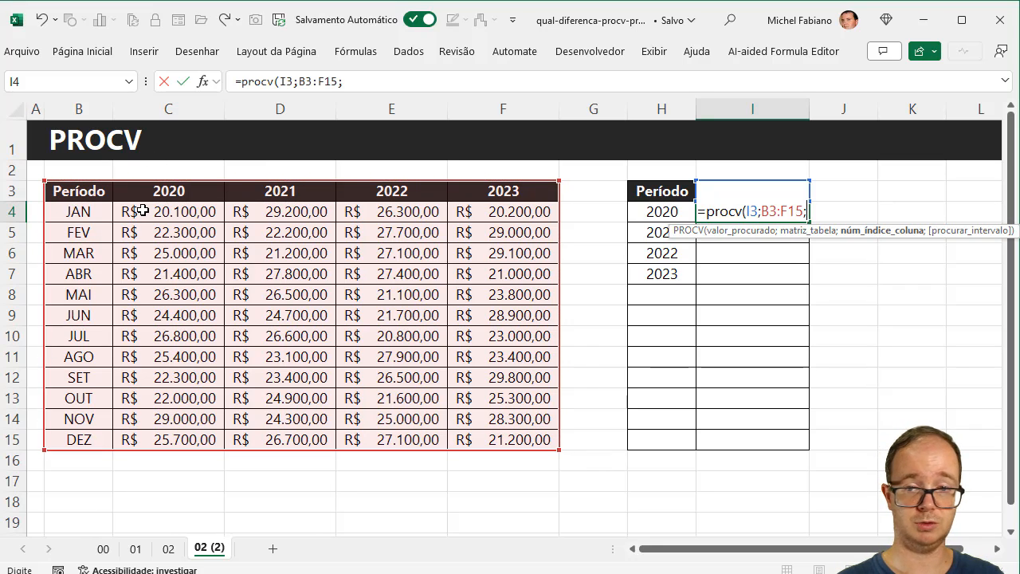
type("2;0")
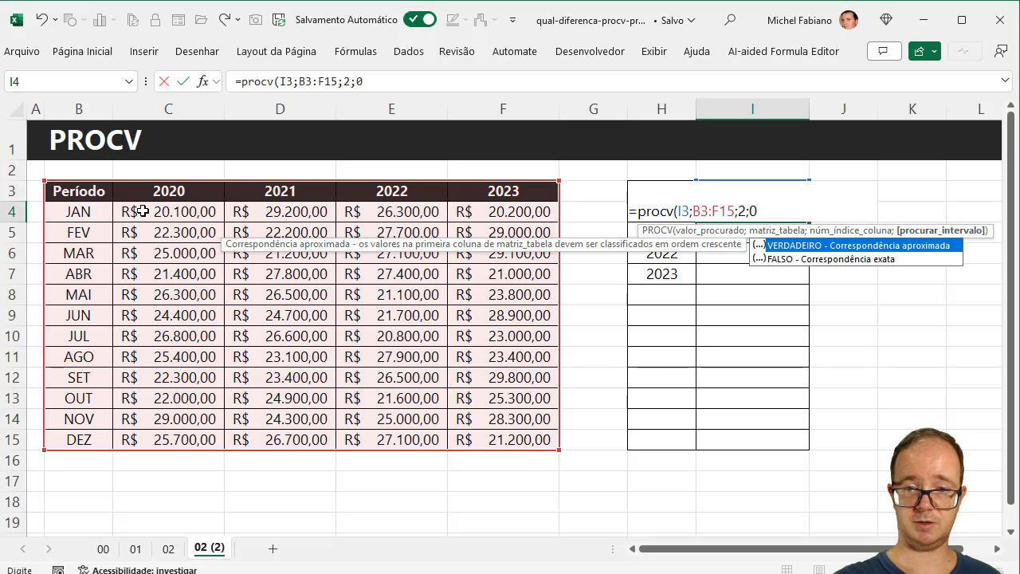
key("Return")
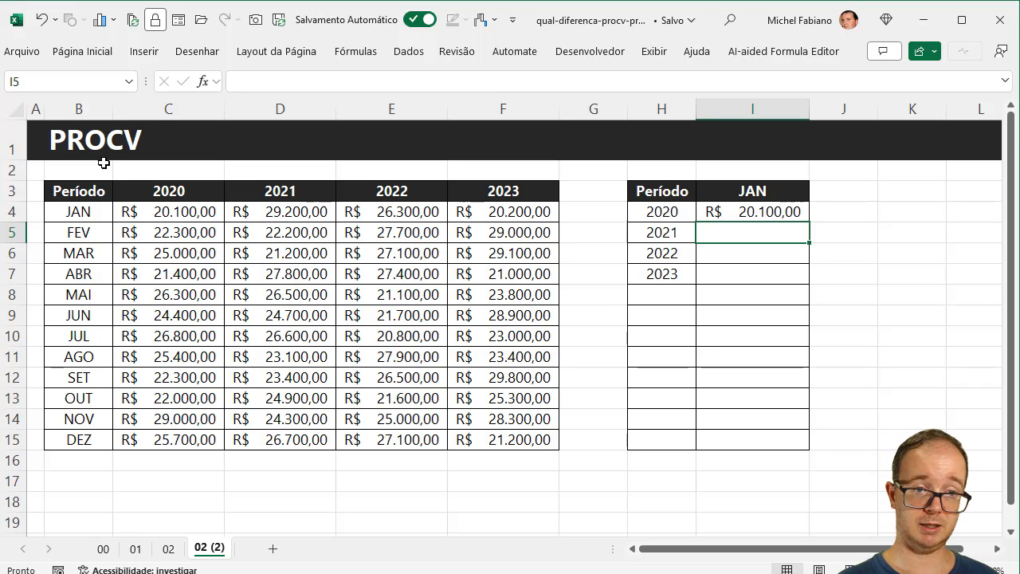
left_click_drag(160, 190, 498, 189)
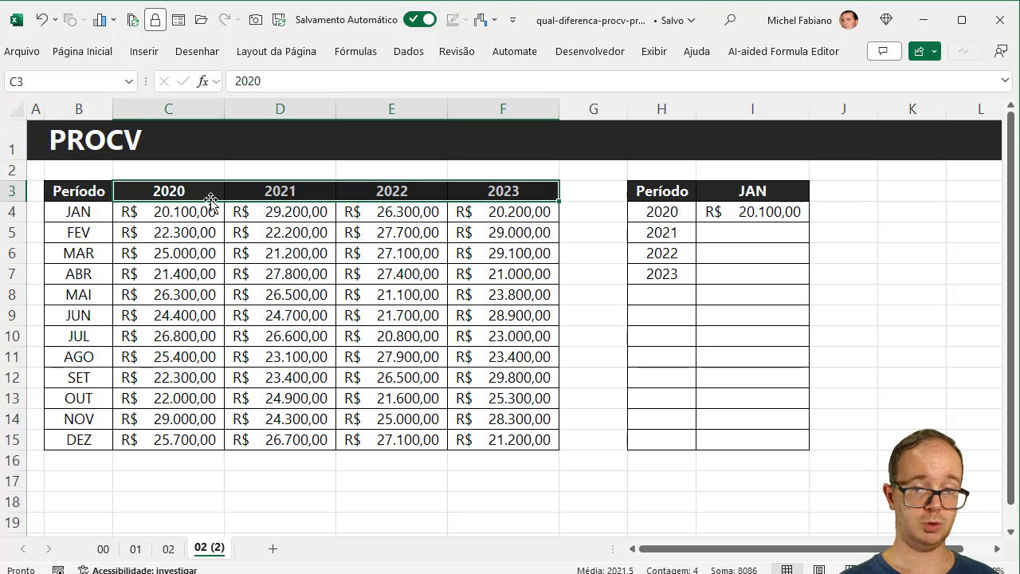
- On sheet 02, enter the row index numbers 2, 3, 4, 5 and 6 in J4:J8 beside the lookup table
left_click(168, 549)
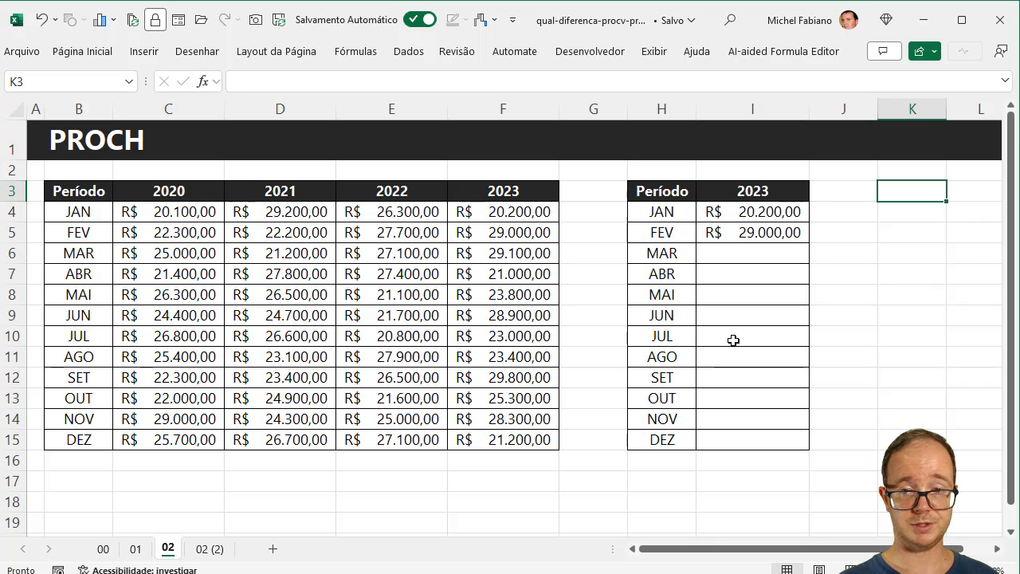
left_click(784, 211)
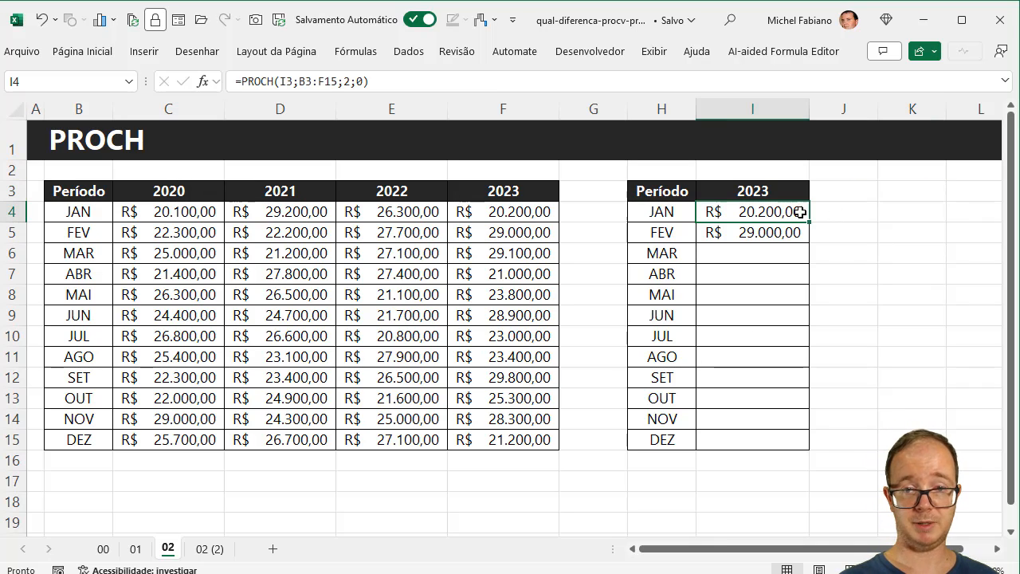
left_click(851, 213)
type("2")
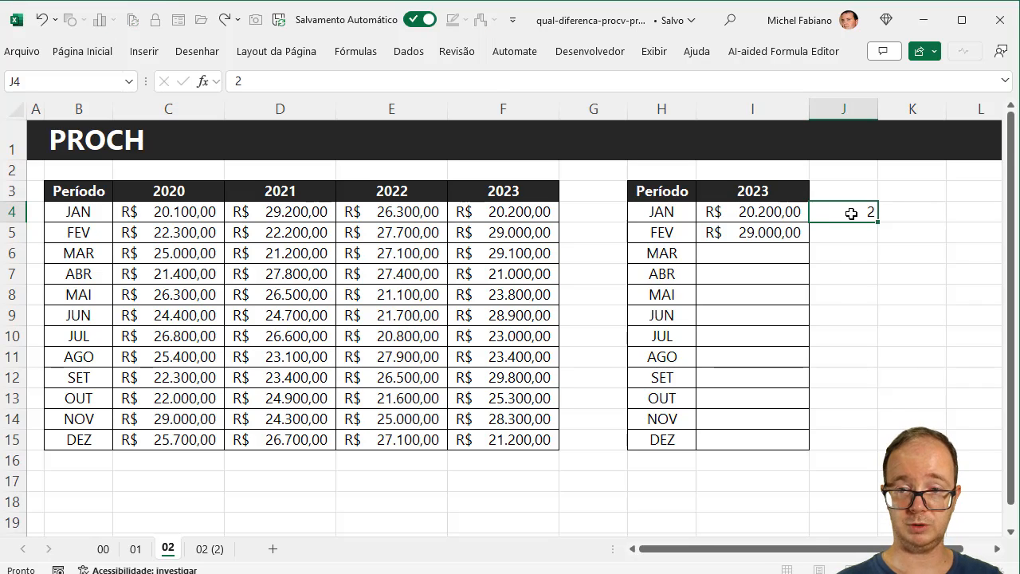
key("Return")
type("3")
key("Return")
type("4")
key("Return")
type("5")
key("Return")
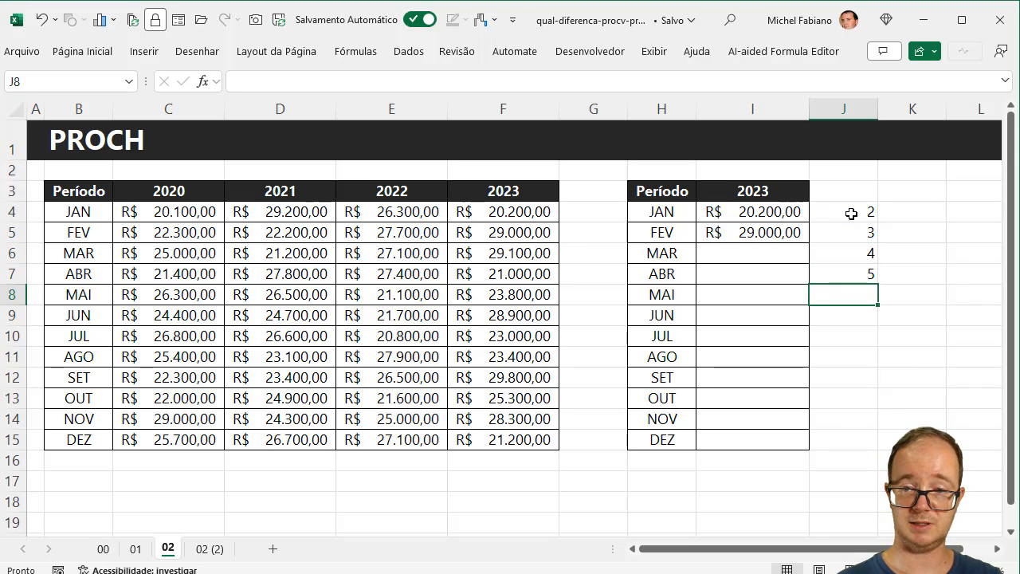
type("6")
key("Return")
- Enter the formula =LIN(A2) in K4 and fill it down to K15 to generate the row index numbers
key("Up")
key("Up")
key("Up")
key("Up")
key("Up")
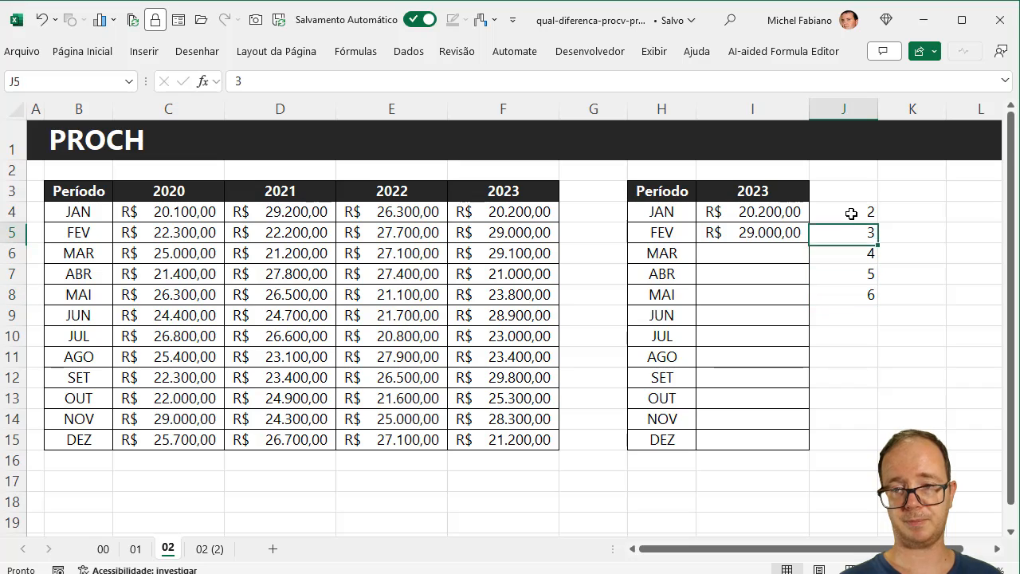
key("Right")
type("=lin")
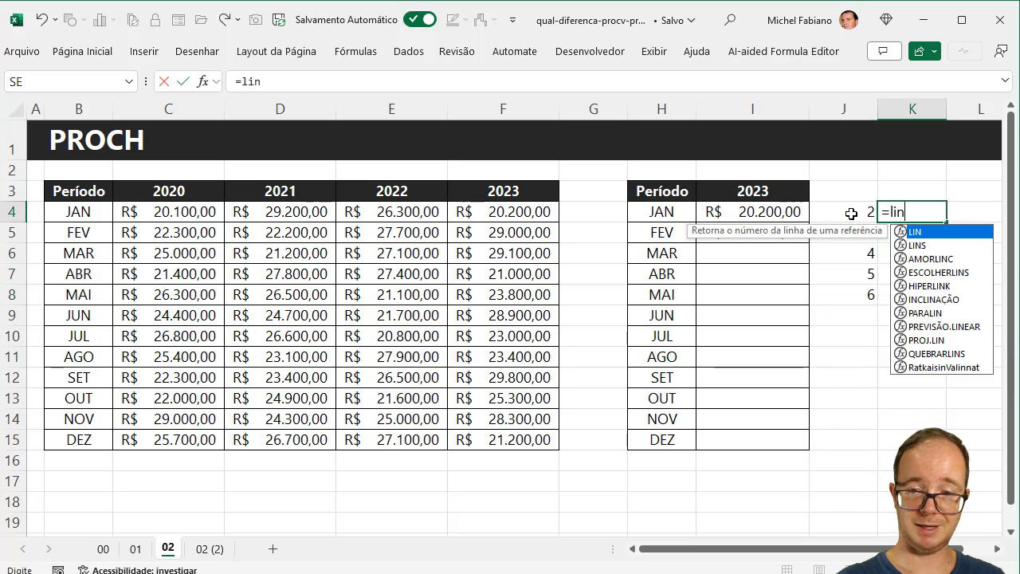
type("(a2)")
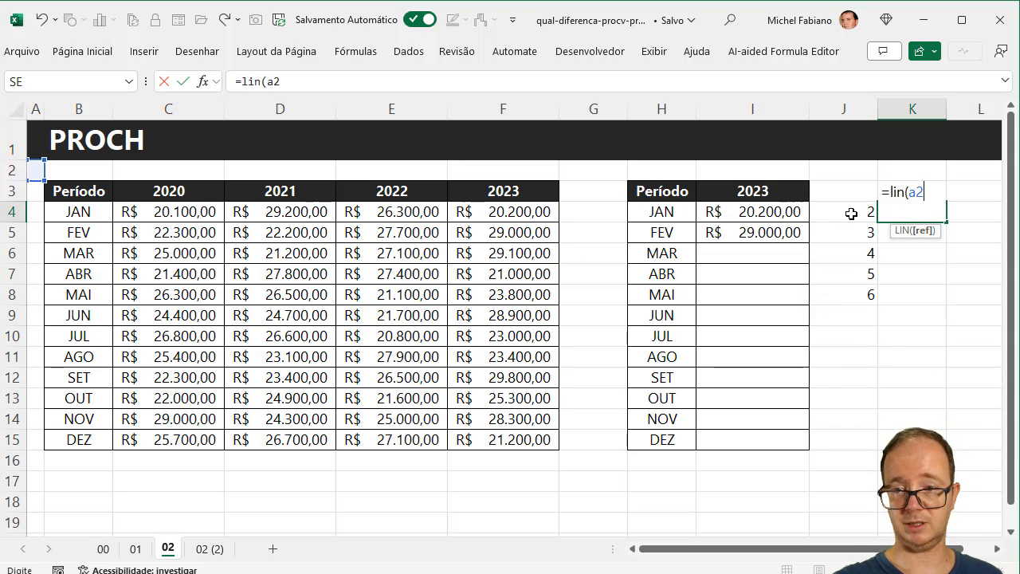
key("Return")
left_click(894, 218)
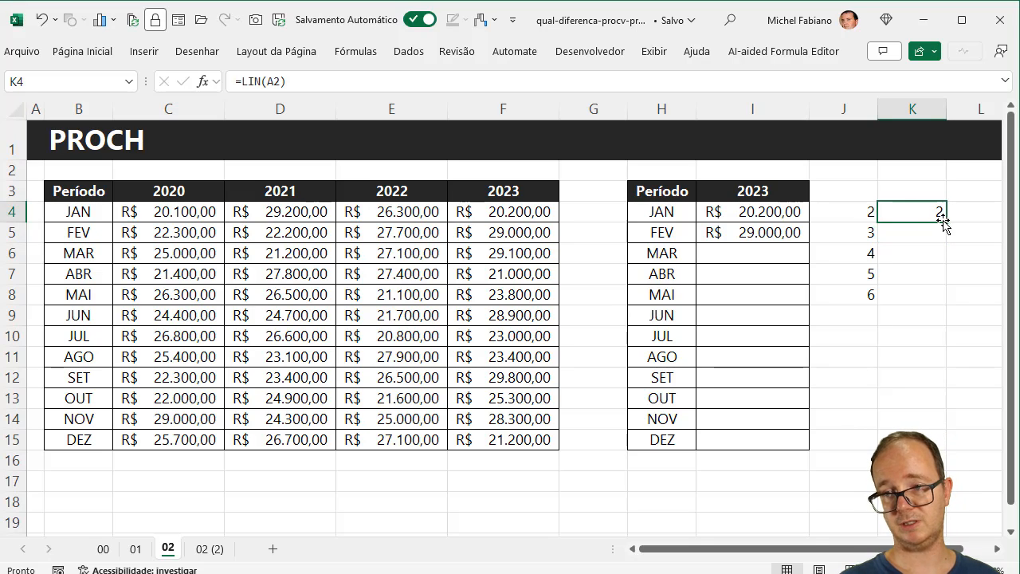
left_click_drag(945, 221, 950, 445)
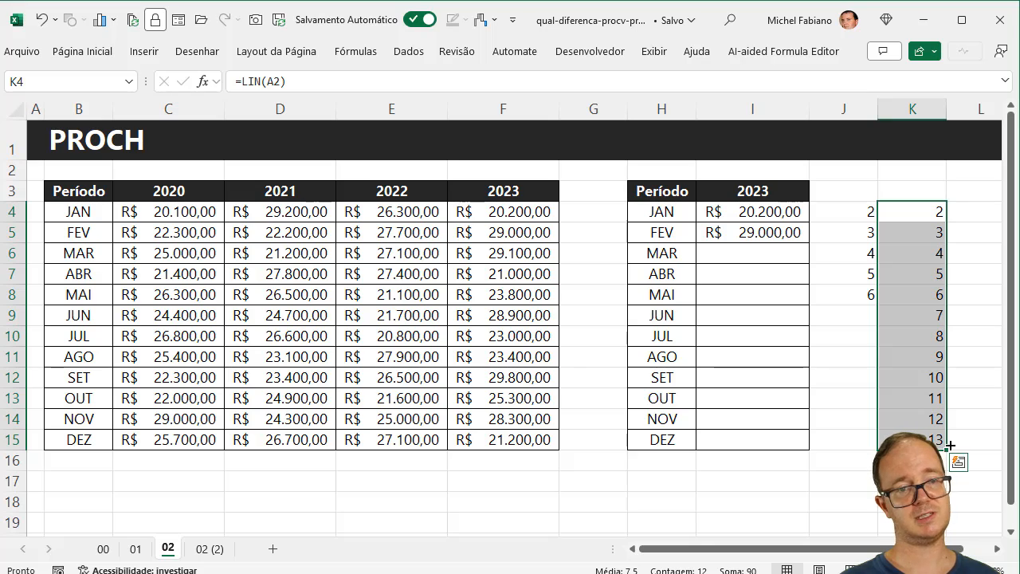
- Clear the existing PROCH results from I4:I15 on sheet 02
left_click(773, 214)
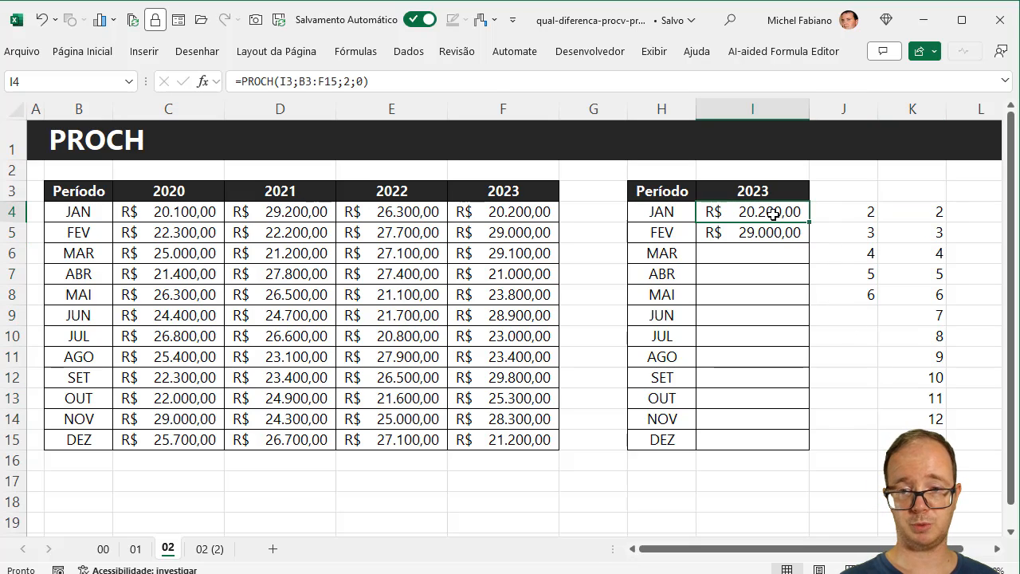
left_click_drag(773, 213, 755, 439)
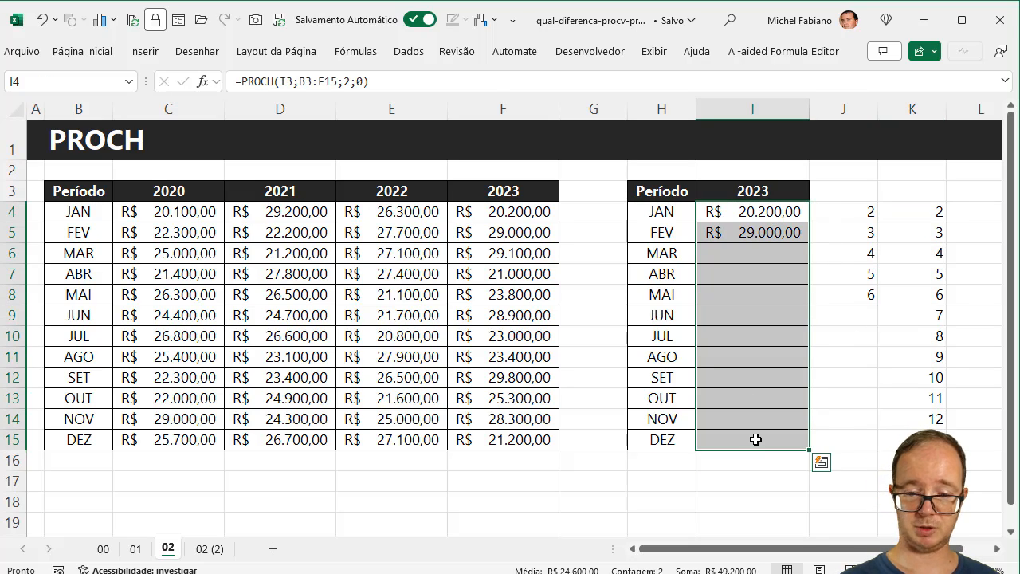
key("Delete")
key("Up")
key("Down")
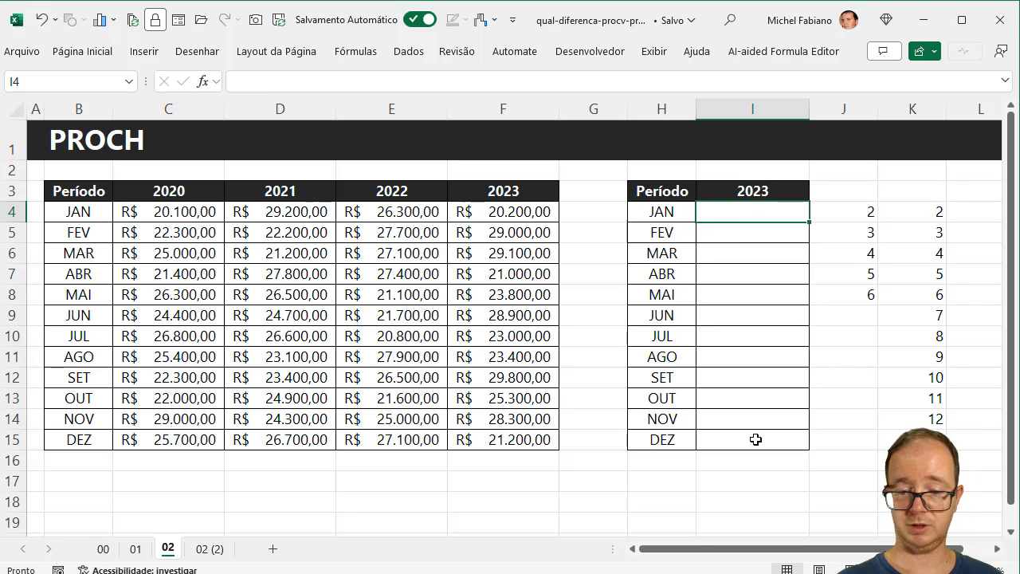
- Enter =PROCH($I$3;$B$3:$F$15;LIN(A2);0) in I4 and fill it down to I15 for all months
type("=proch")
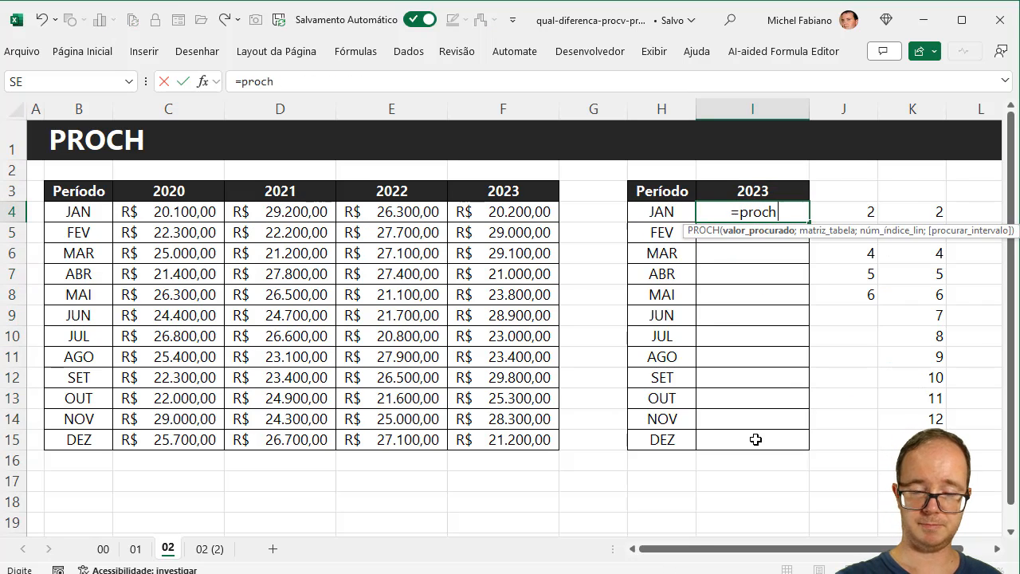
type("(")
left_click(775, 192)
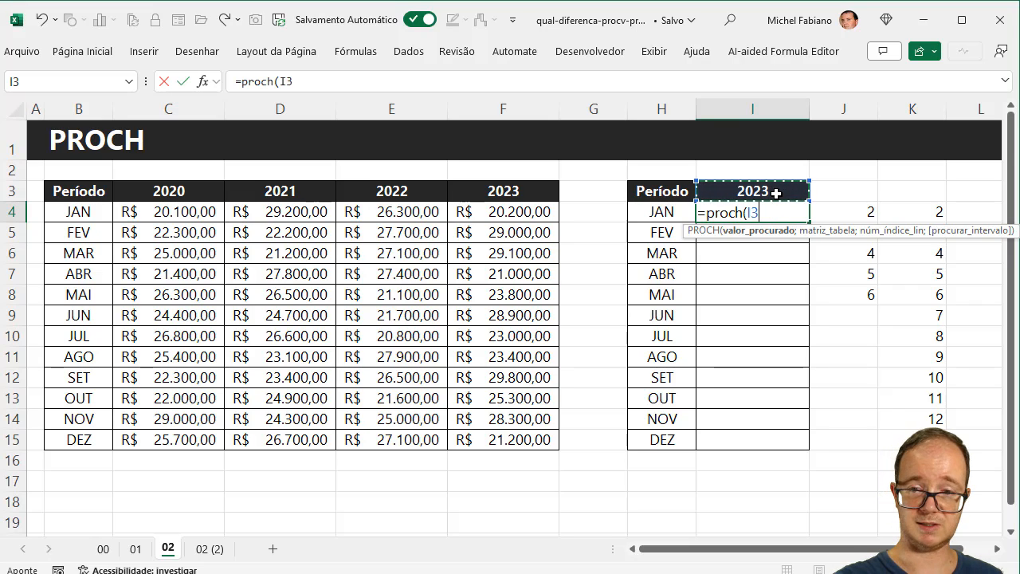
key("F4")
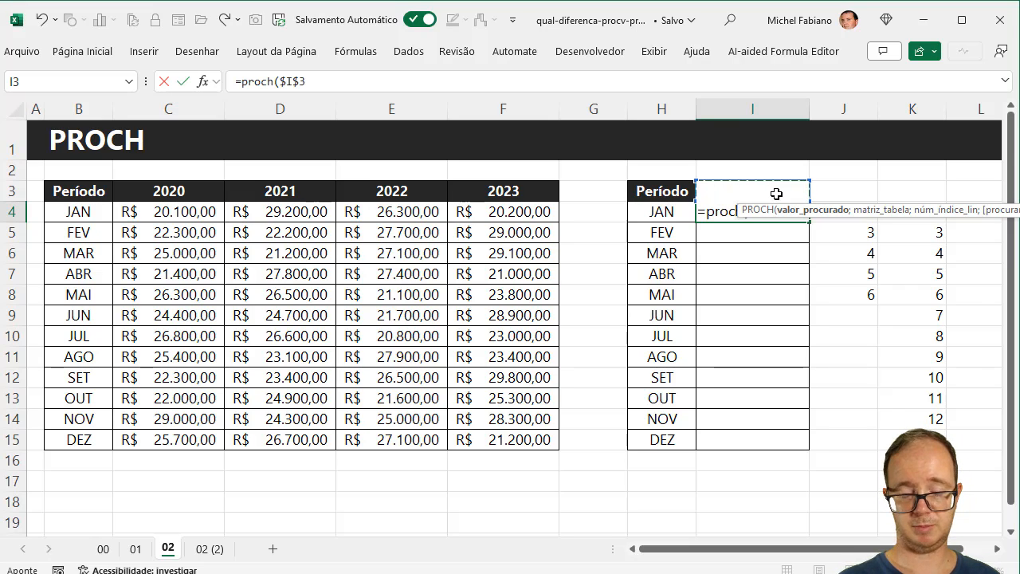
type(";")
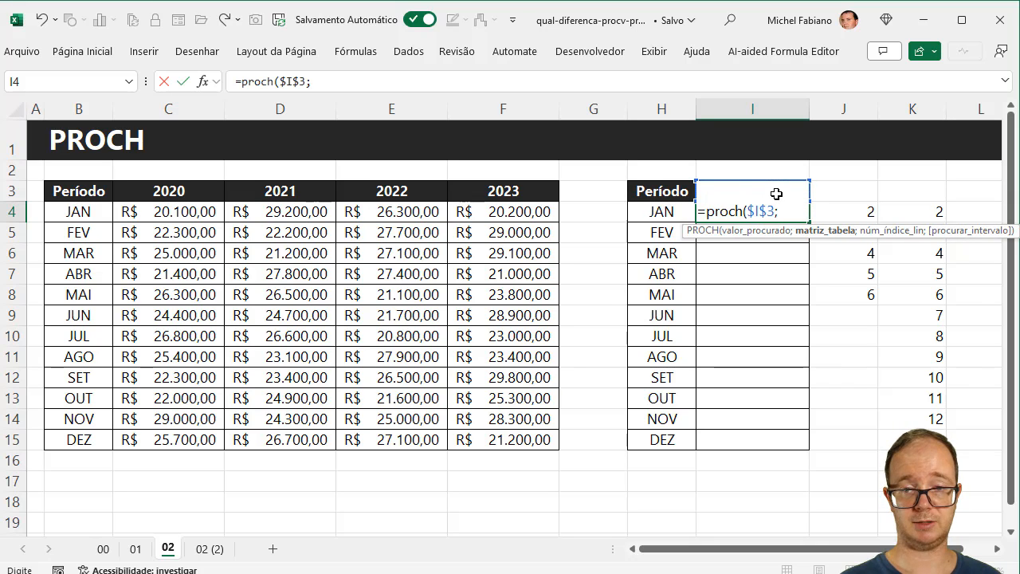
left_click_drag(107, 194, 478, 432)
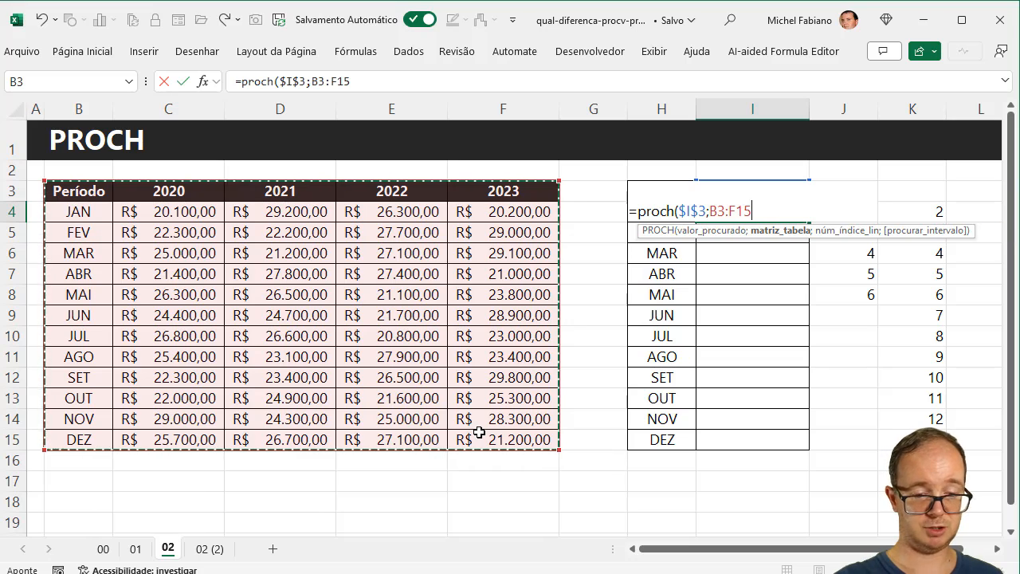
key("F4")
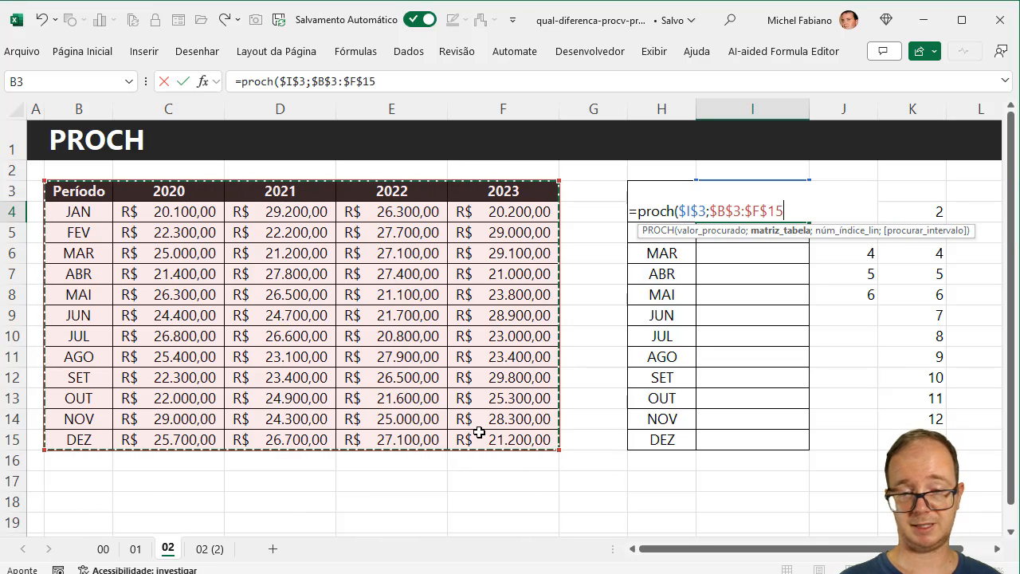
type(";")
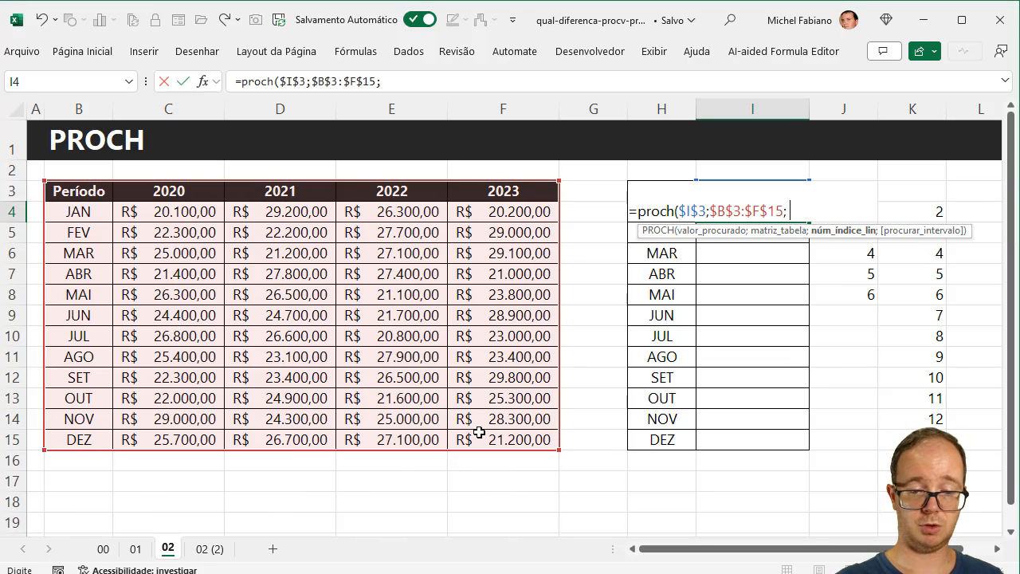
type("lin(a2")
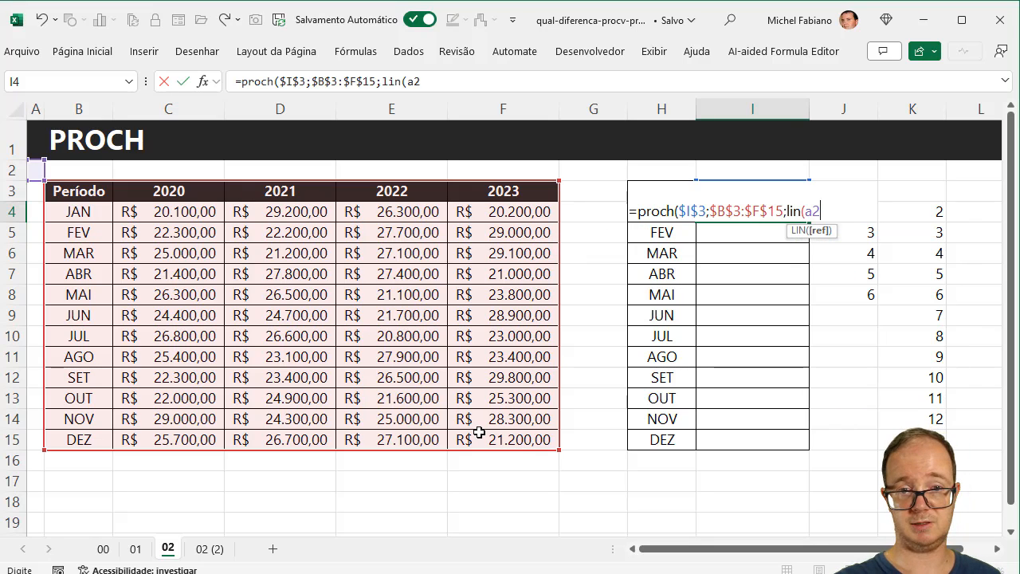
type(");0")
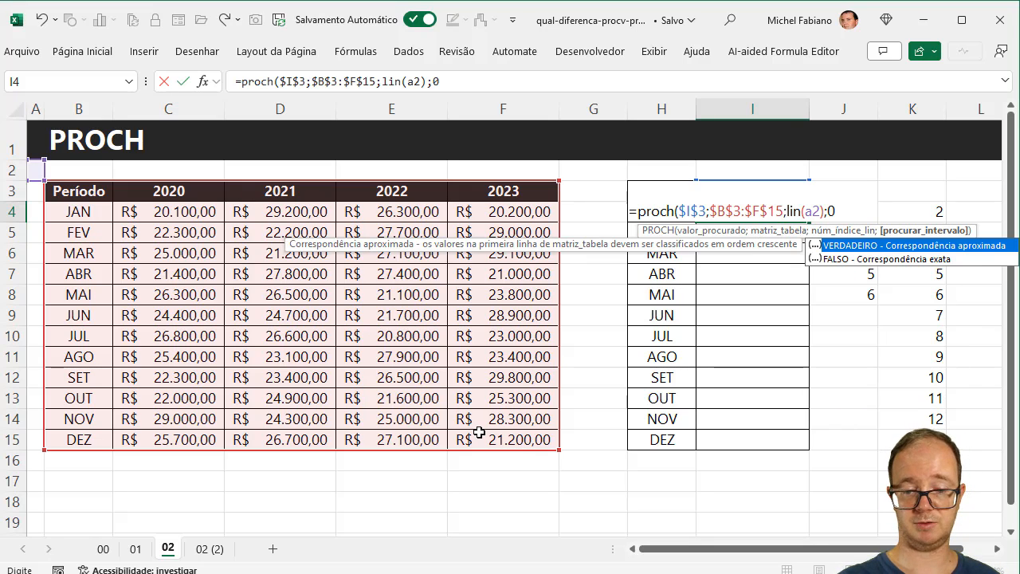
type(")")
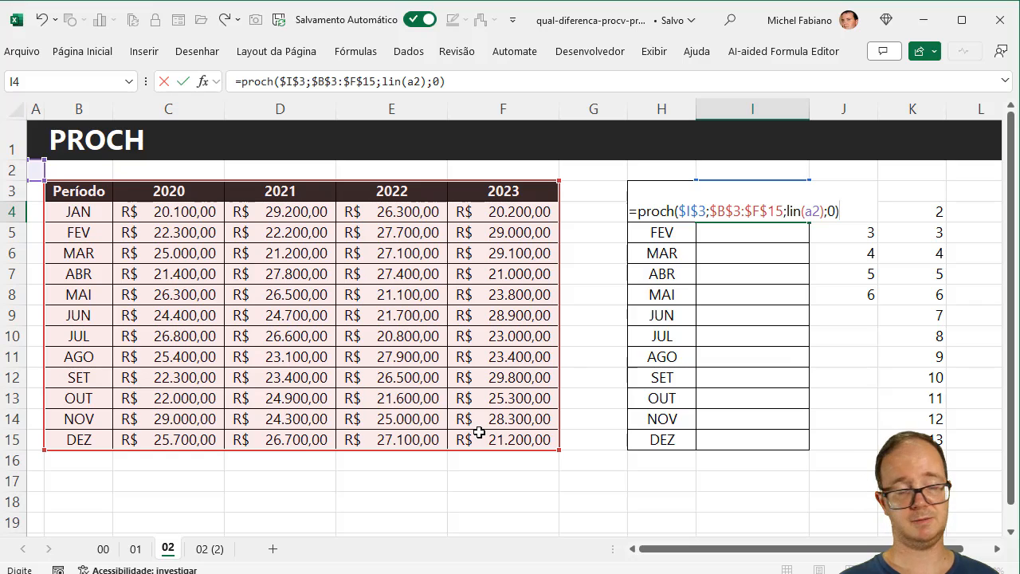
key("Return")
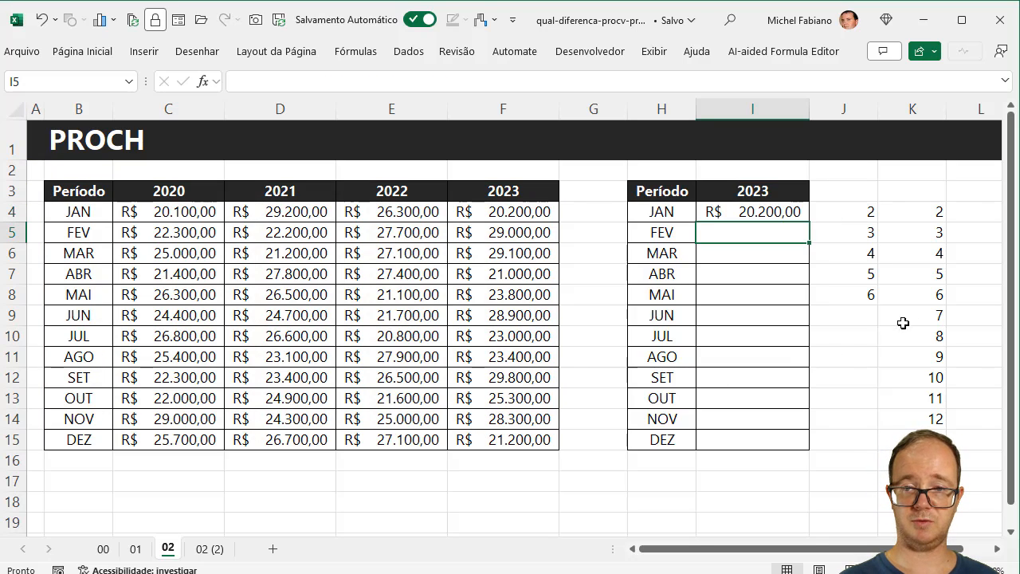
left_click(797, 214)
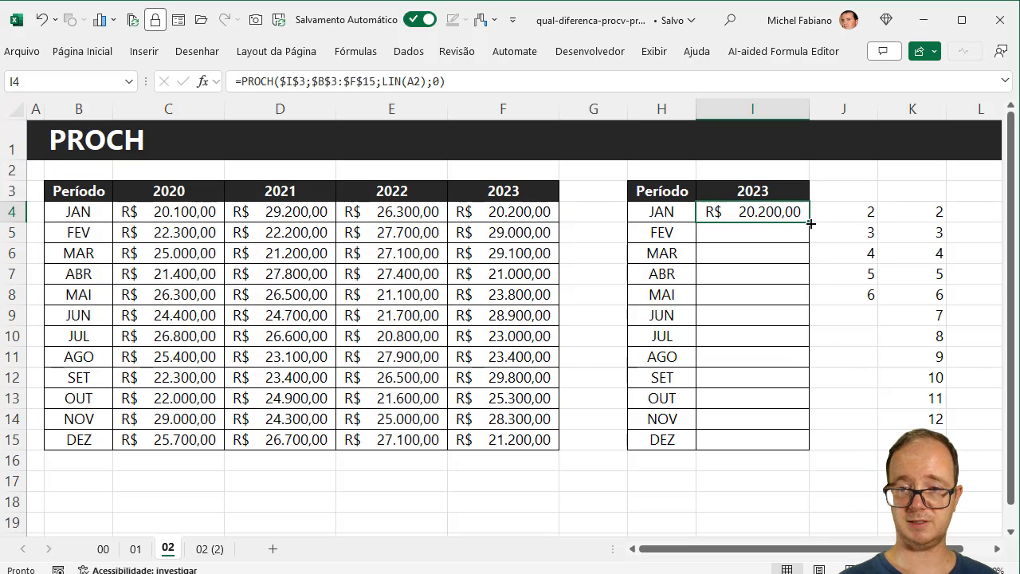
double_click(811, 224)
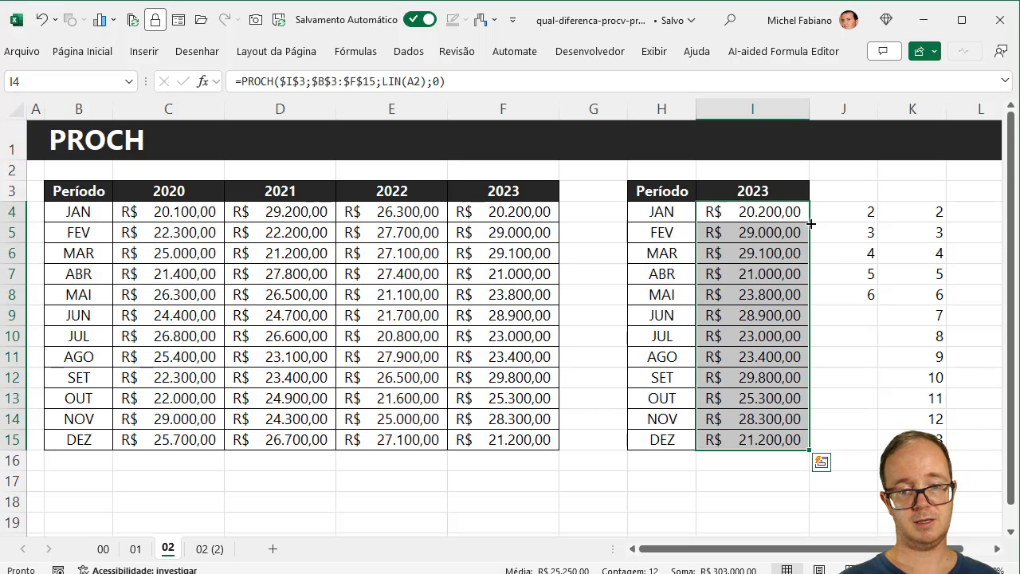
- Change the lookup year in header cell I3 to 2022
left_click(741, 193)
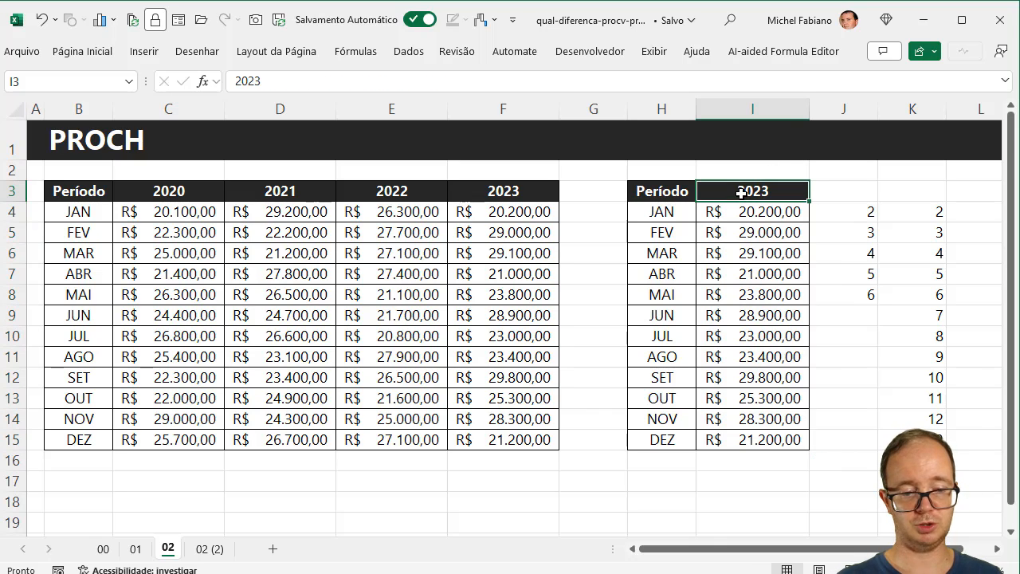
type("2022")
key("Return")
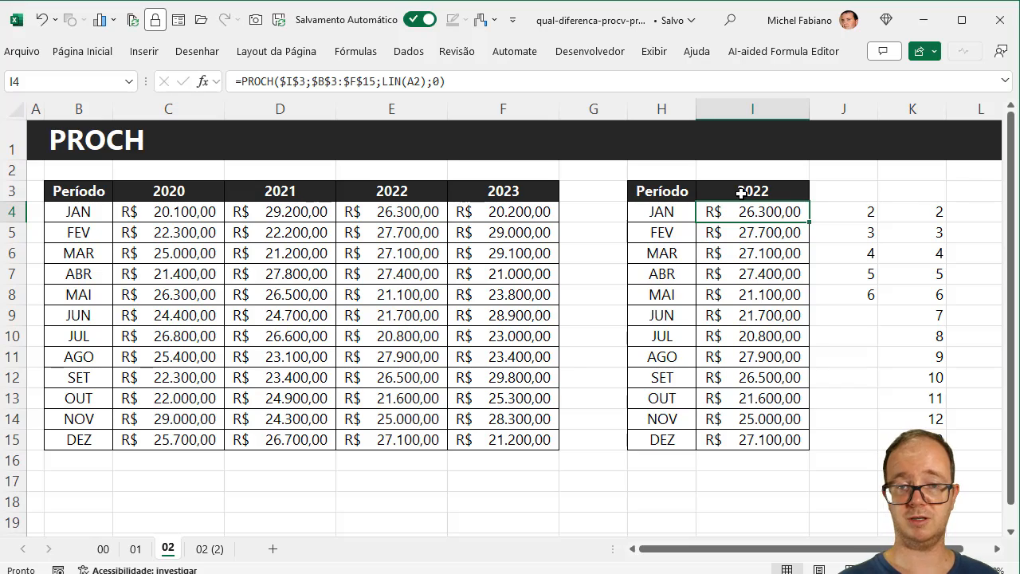
- Clear the helper index numbers from columns J and K
key("Right")
key("Right")
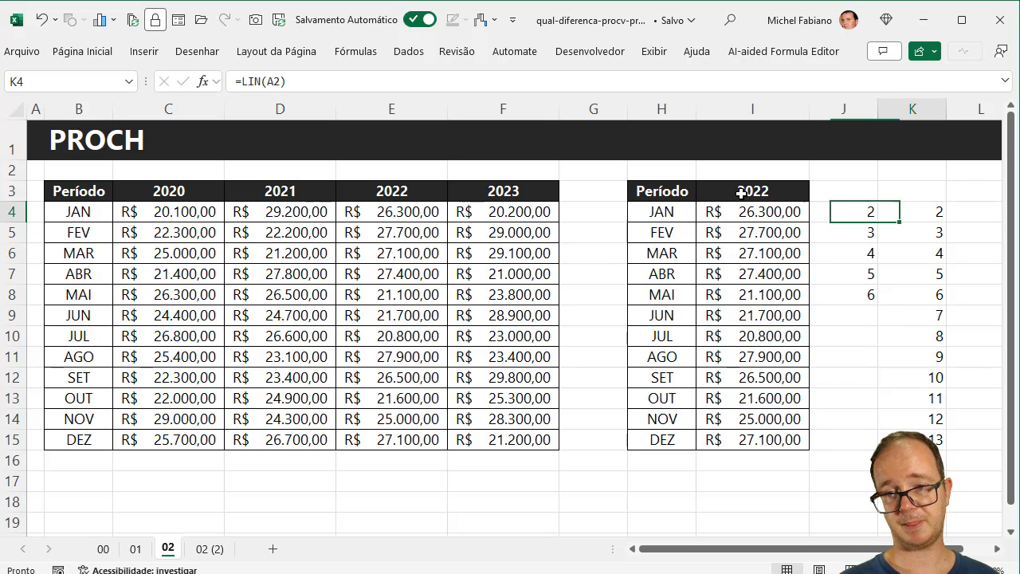
left_click_drag(845, 109, 903, 106)
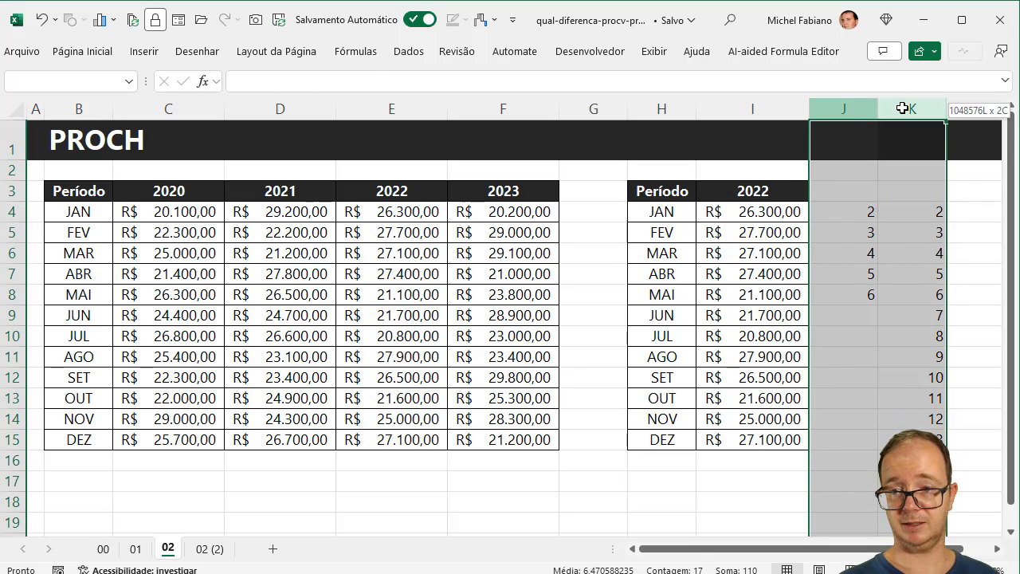
key("Delete")
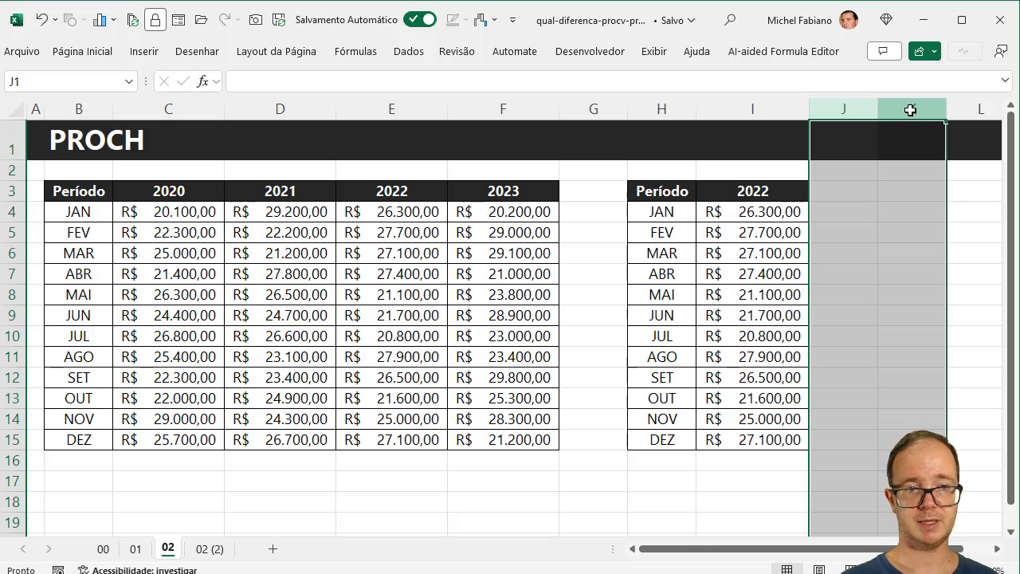
- Rename the sheet 02 (2) as 03
left_click(205, 549)
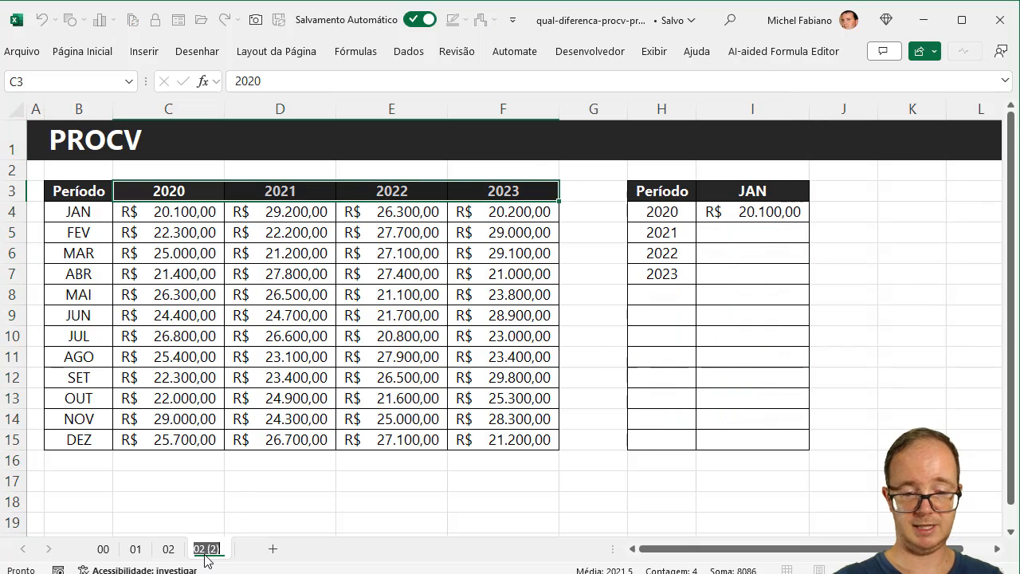
type("03")
key("Return")
- Clear the table, index and match arguments from the PROCV formula in I4 and make its lookup value absolute as $I$3
left_click(767, 208)
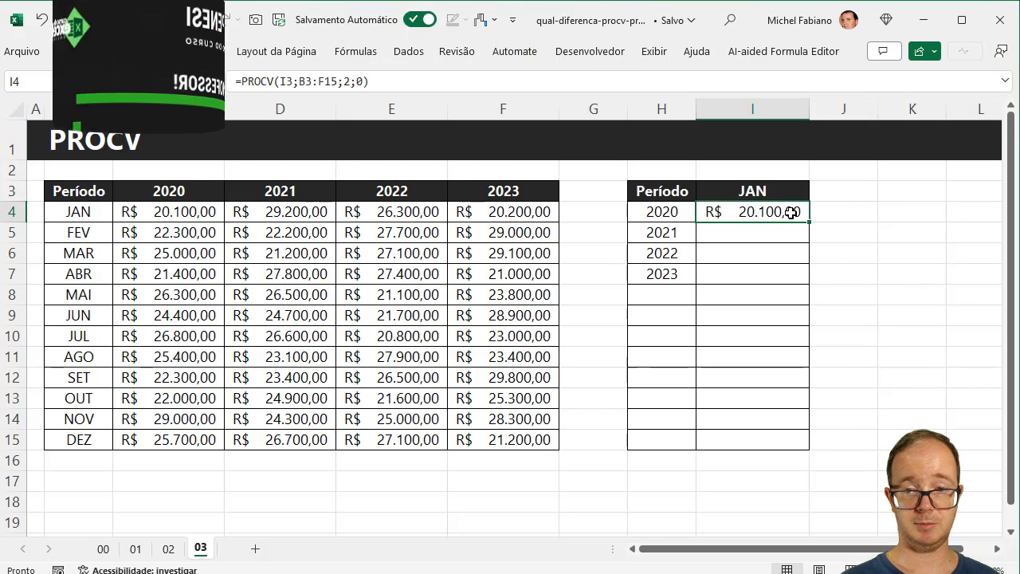
double_click(791, 212)
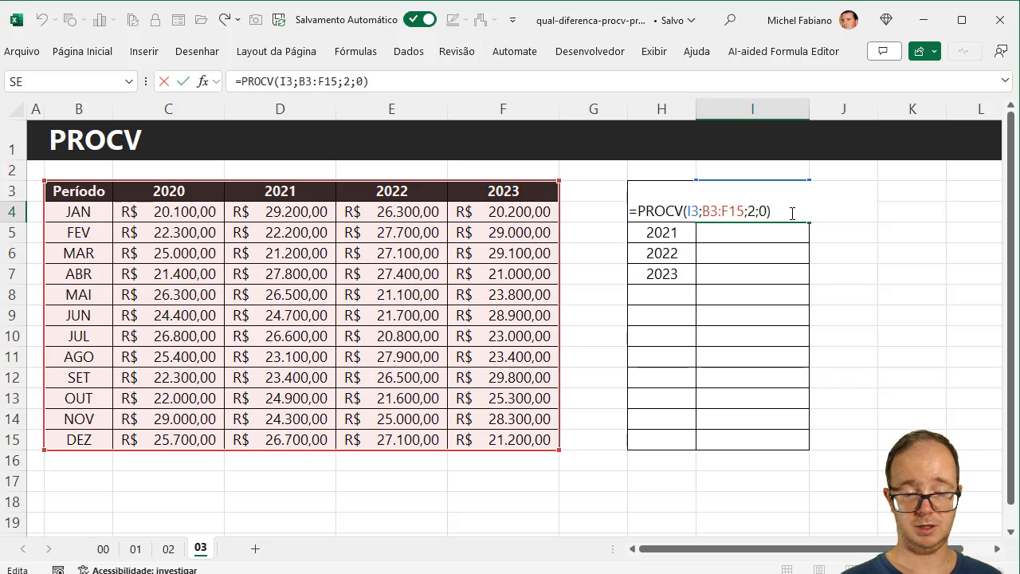
key("BackSpace")
key("BackSpace")
key("BackSpace")
key("BackSpace")
key("BackSpace")
key("BackSpace")
key("BackSpace")
key("BackSpace")
key("BackSpace")
key("BackSpace")
key("BackSpace")
key("BackSpace")
key("BackSpace")
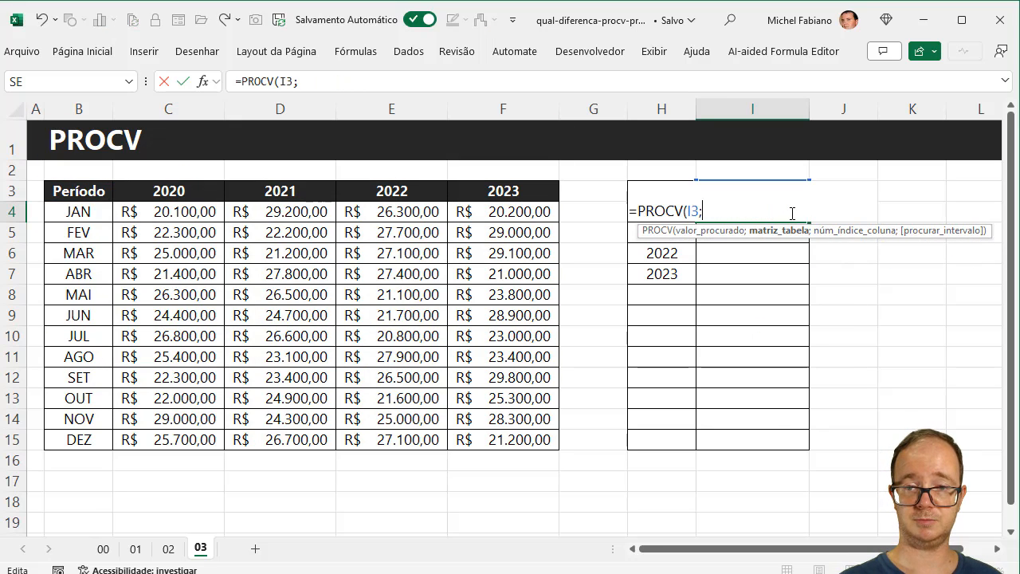
key("BackSpace")
left_click(767, 188)
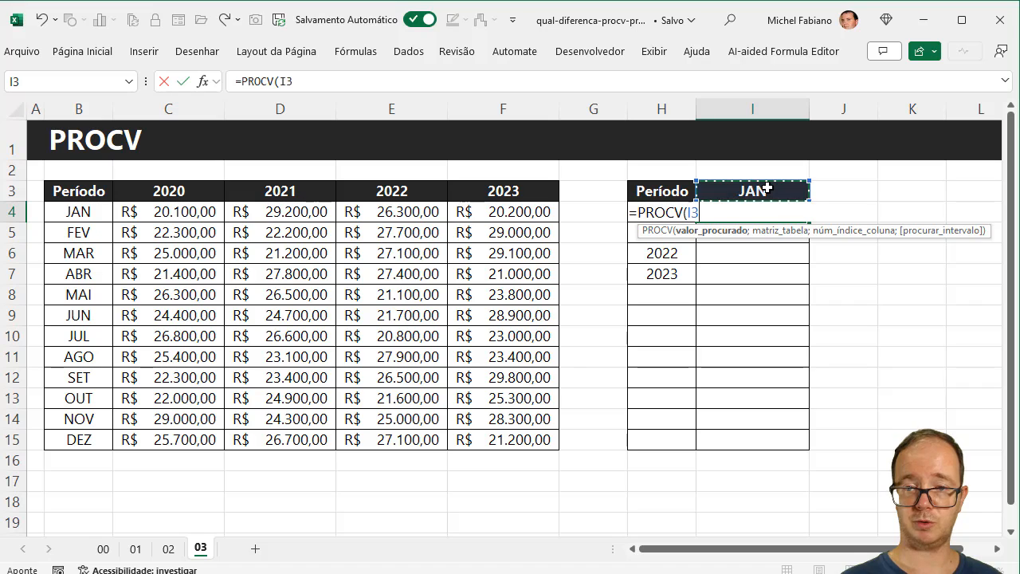
key("F4")
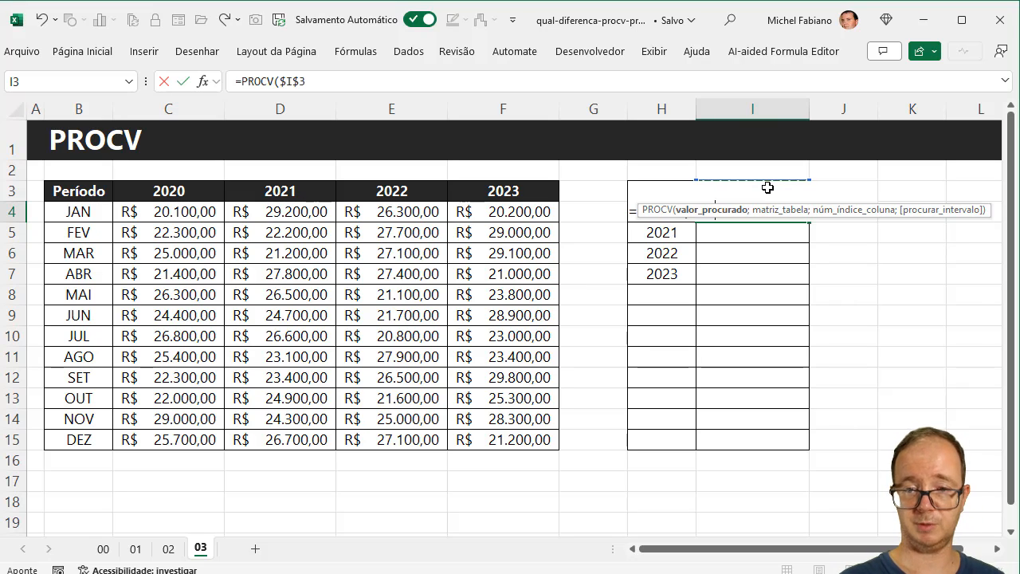
type(";")
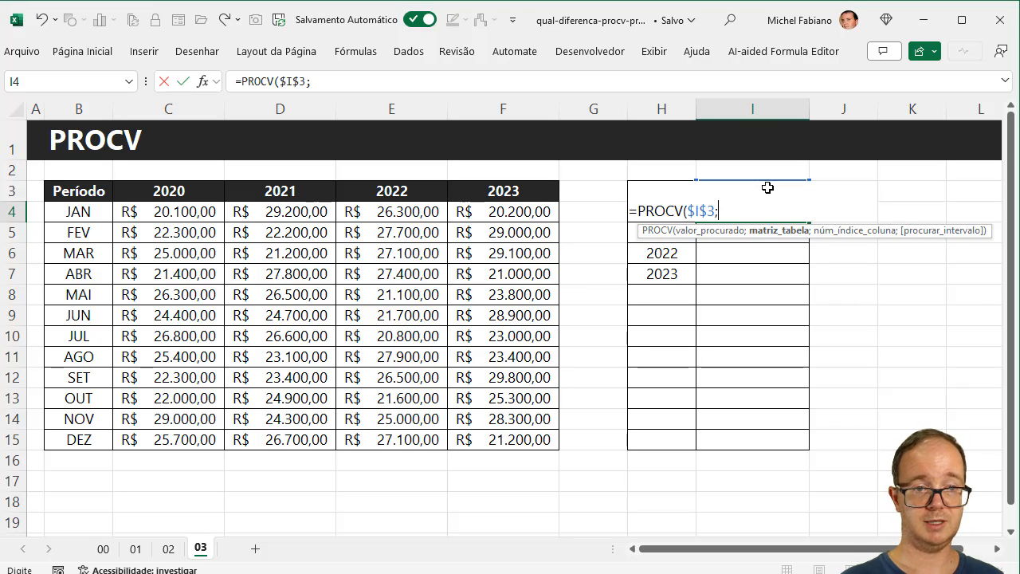
- Complete the I4 formula with table $B$3:$F$15, column index LIN(A2) and exact match 0, and fill it down to I7
left_click(99, 194)
left_click_drag(99, 193, 490, 435)
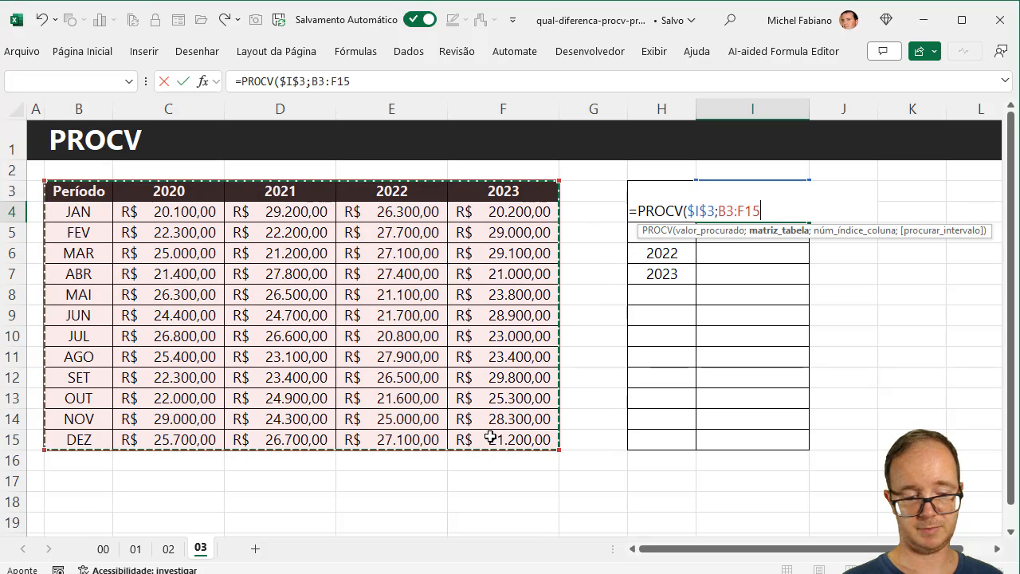
key("F4")
type(";")
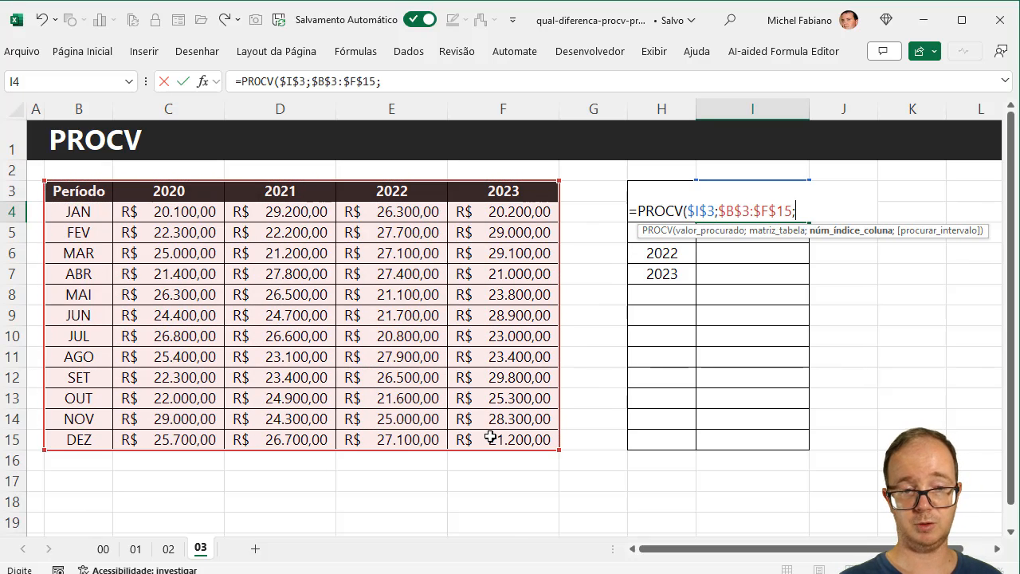
type("l")
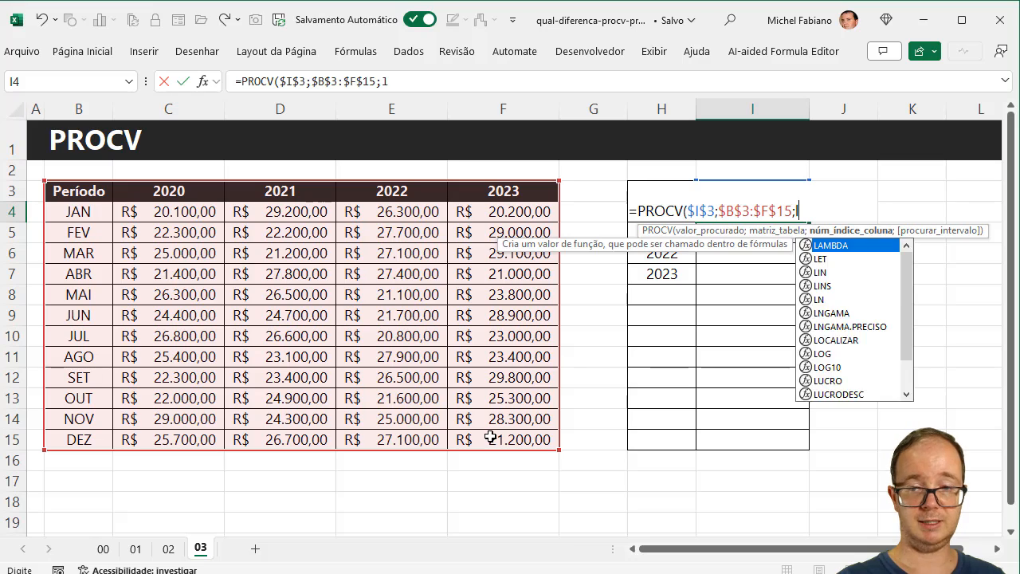
type("in(a2)")
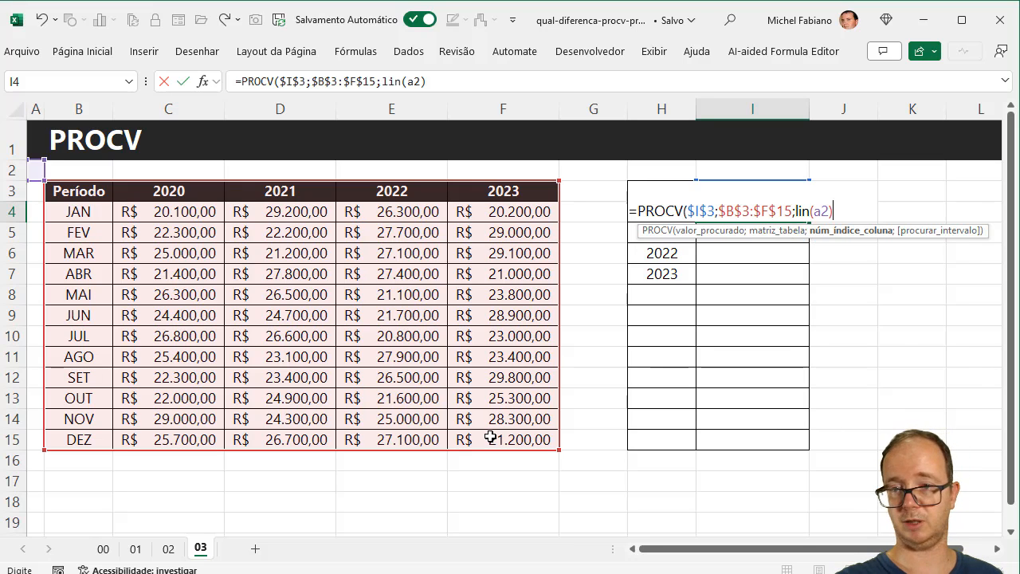
type(";0")
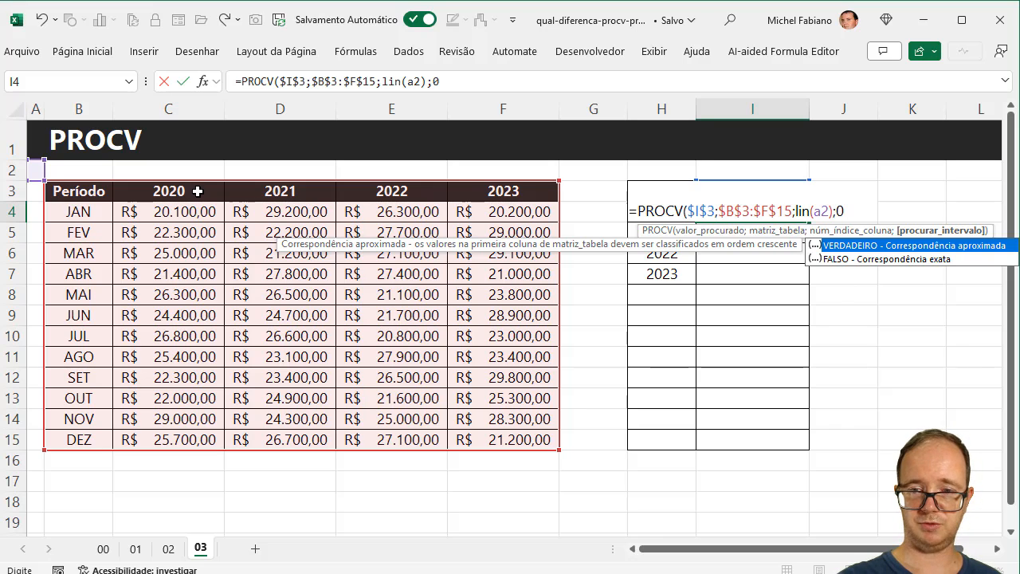
type(")")
key("Return")
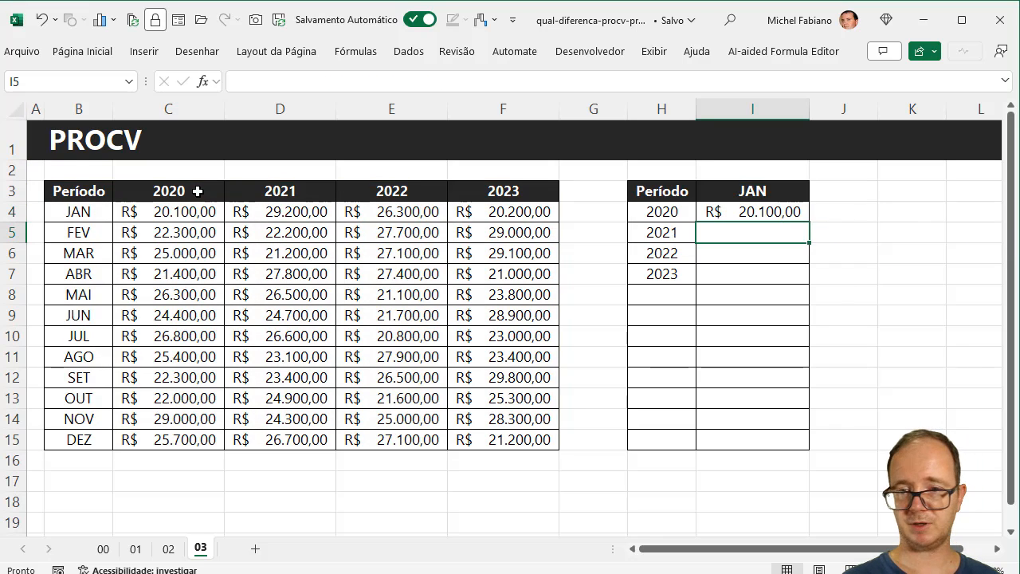
left_click(768, 213)
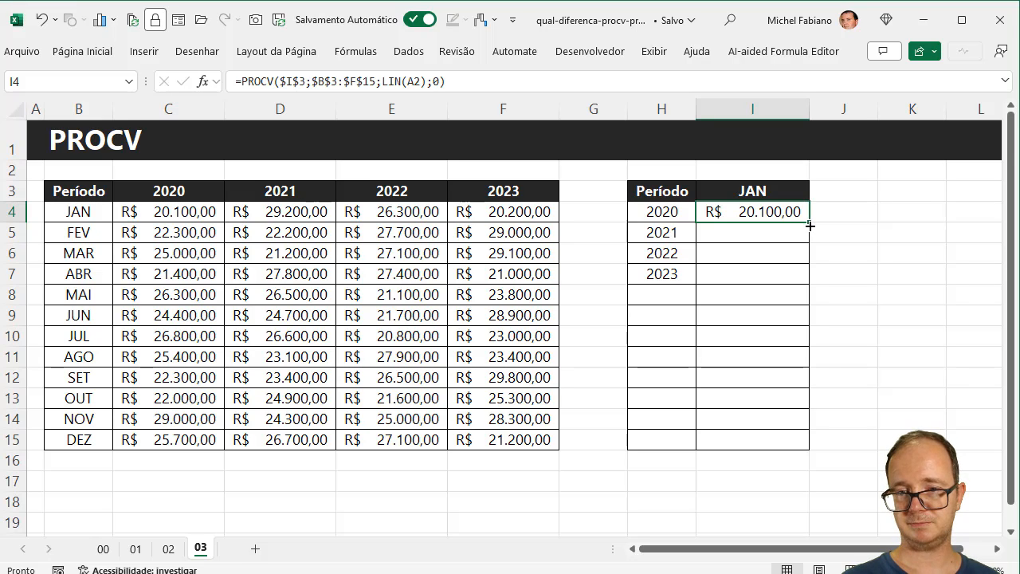
left_click_drag(809, 226, 808, 281)
- Change the lookup month in header cell I3 to FEV
left_click(750, 191)
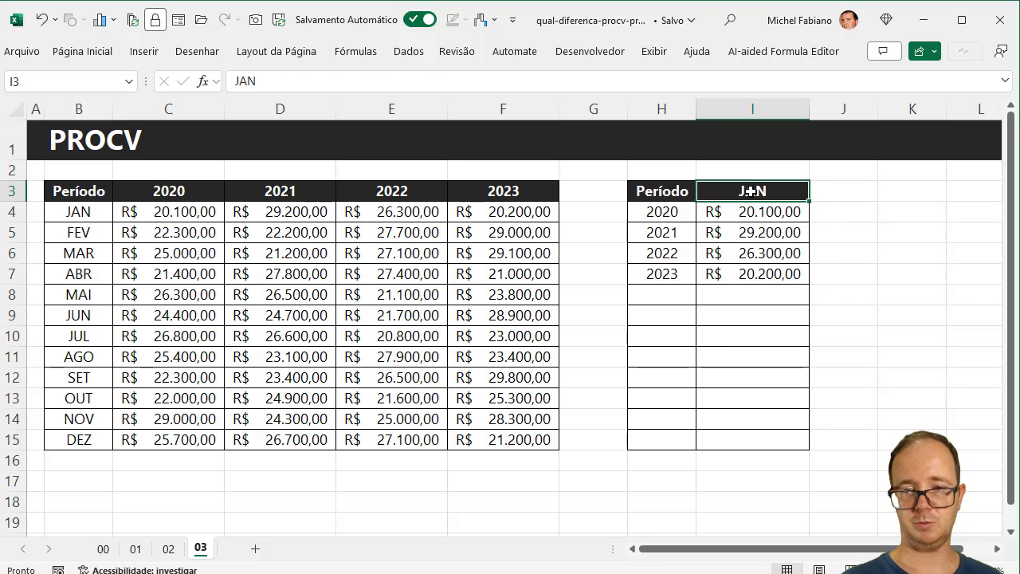
type("FEV")
key("Return")
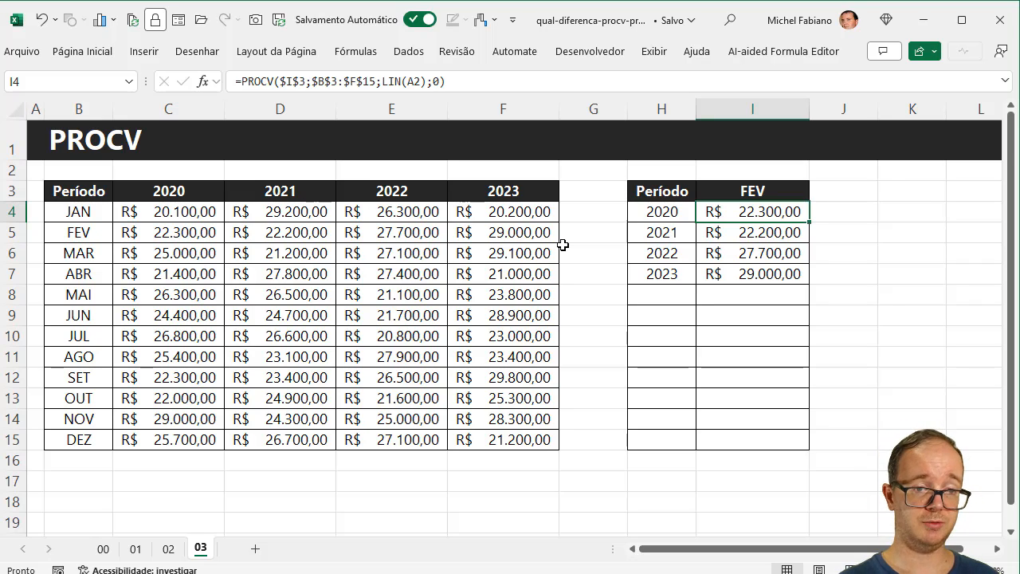
- Examine the source table's month column B3:B15 and its year header row B3:F3
left_click(84, 192)
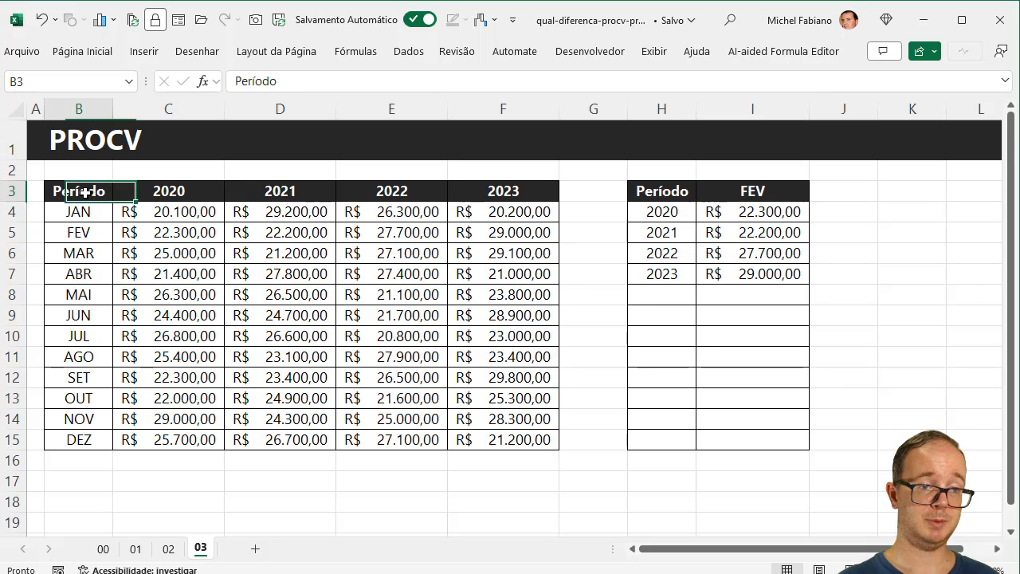
left_click_drag(84, 193, 83, 434)
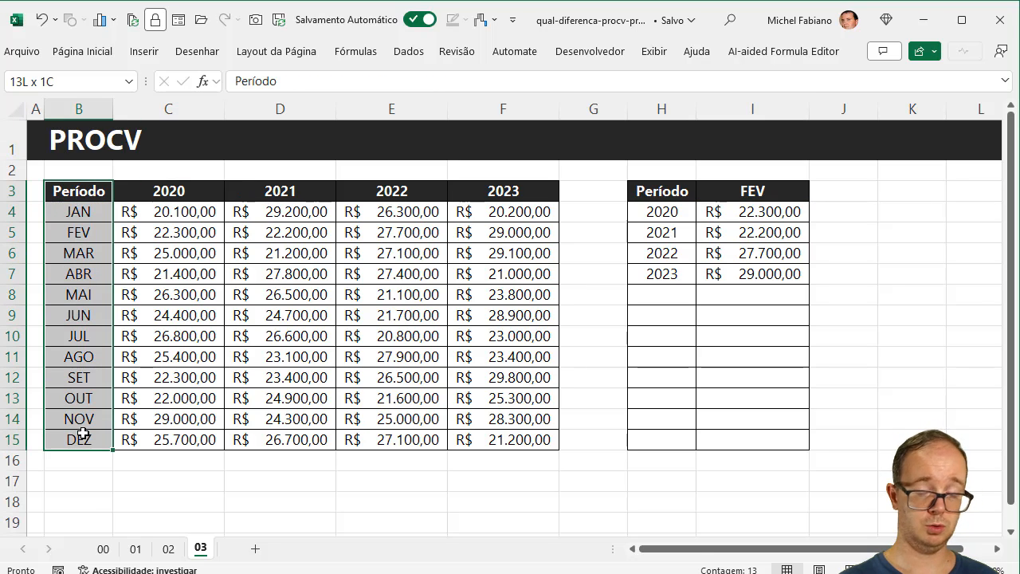
left_click_drag(83, 192, 490, 192)
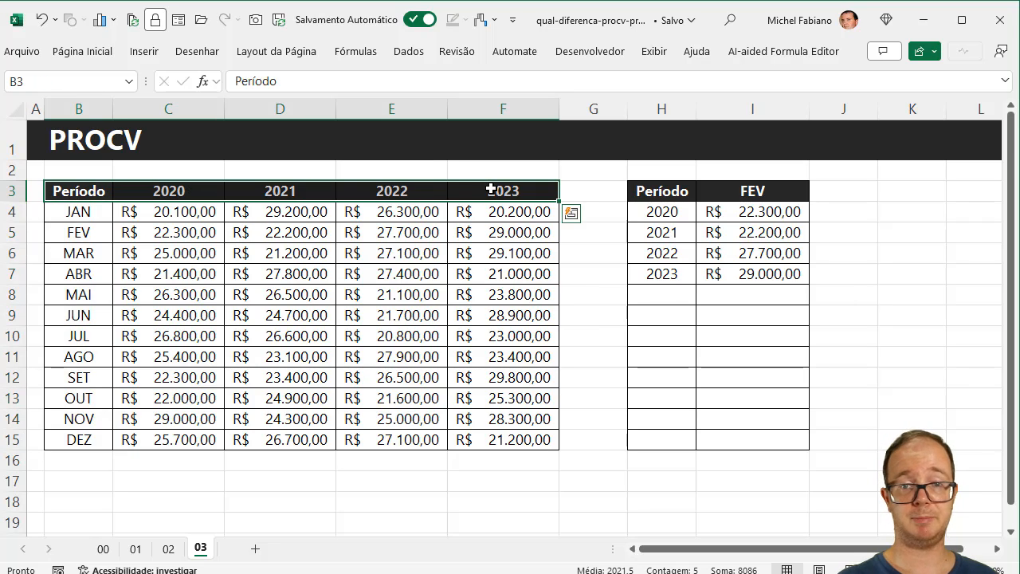